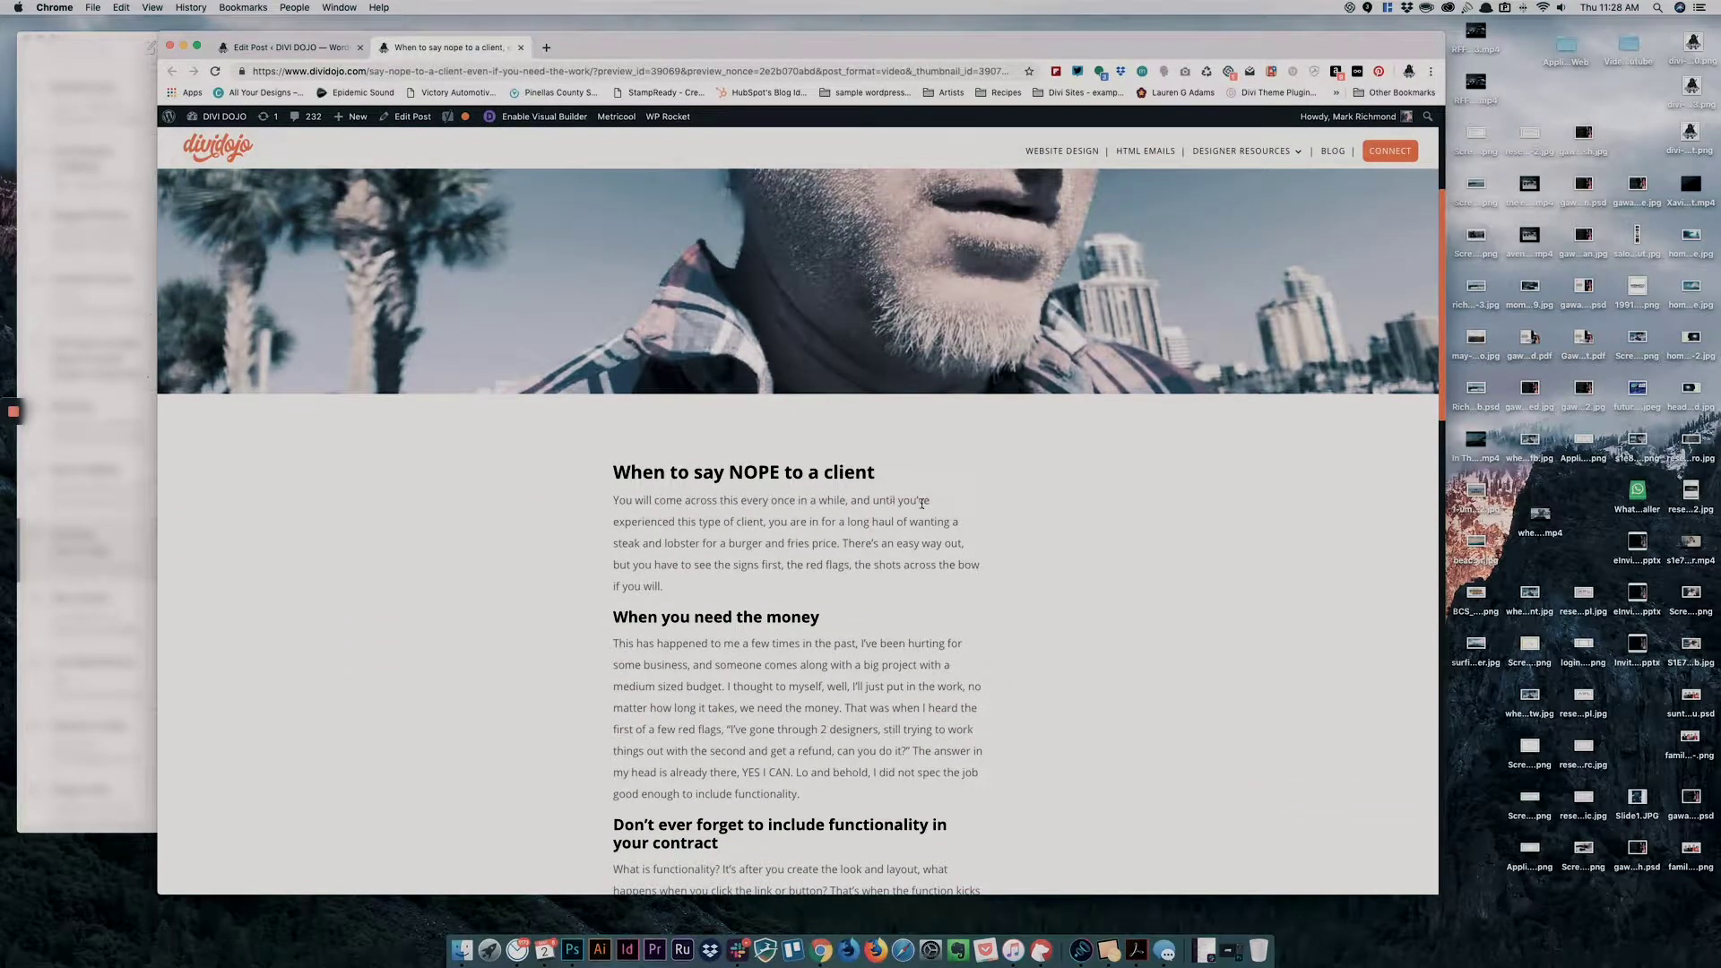
Compare the Yoast keyphrase analysis in the post editor with the title, first heading and introduction on the post's preview page
{"action": "scroll", "coordinate": [818, 500], "scroll_direction": "up", "scroll_amount": 4}
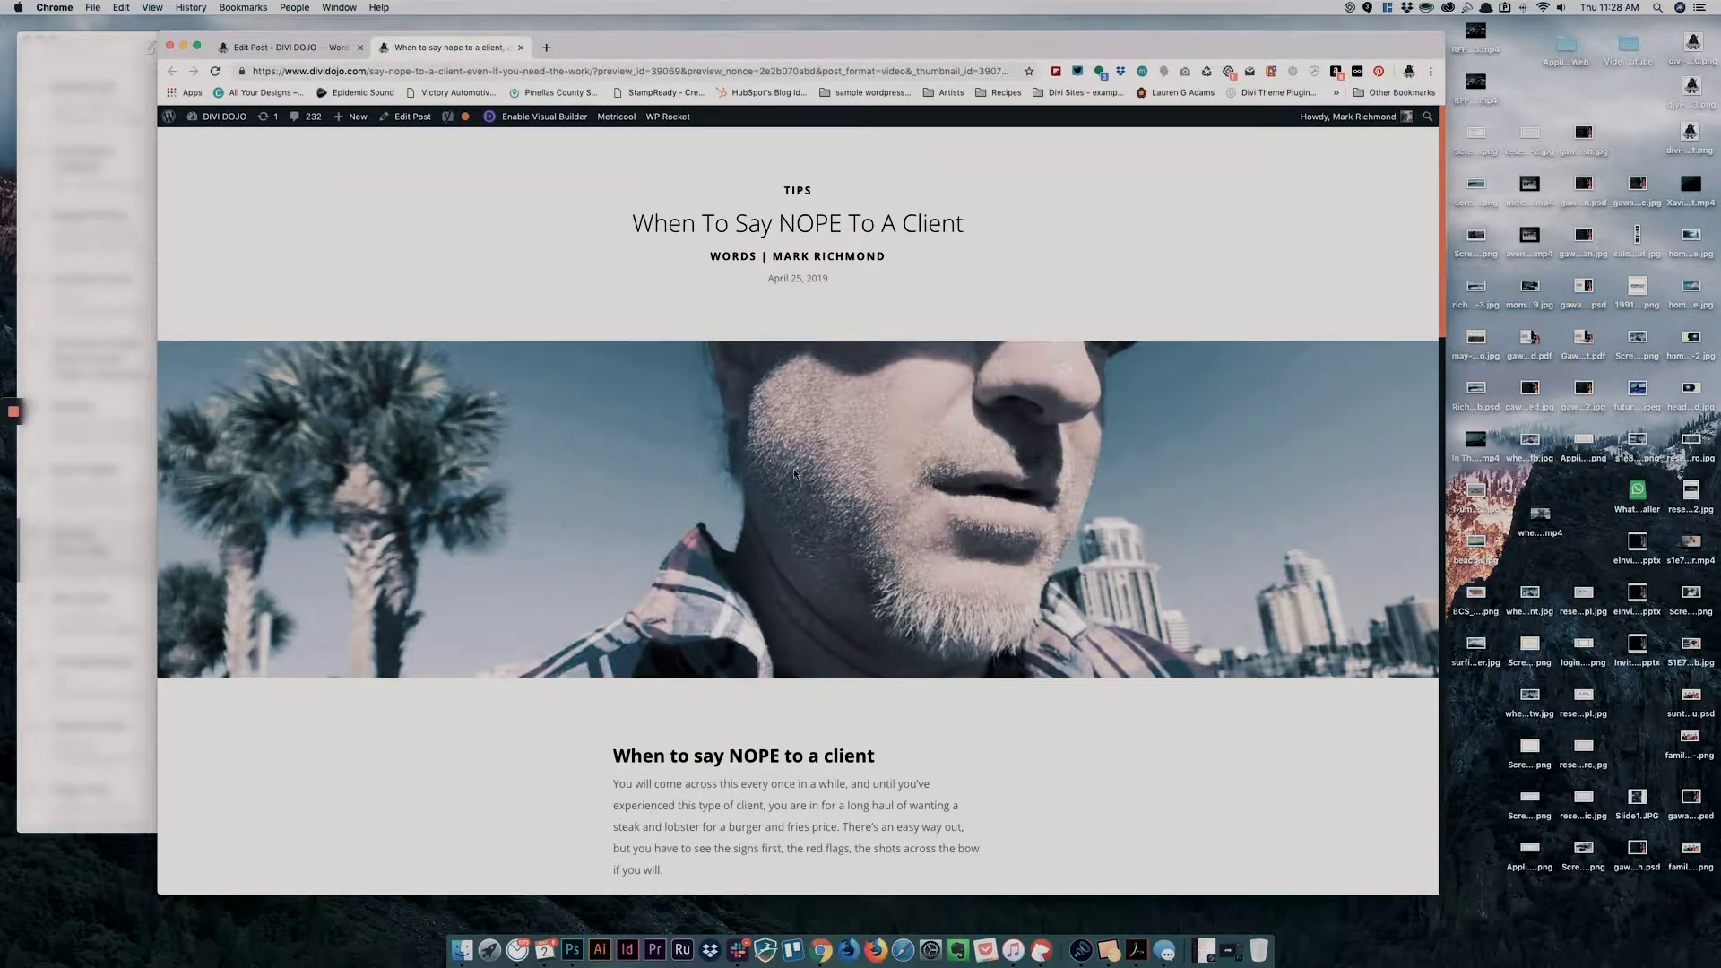
{"action": "left_click", "coordinate": [274, 47]}
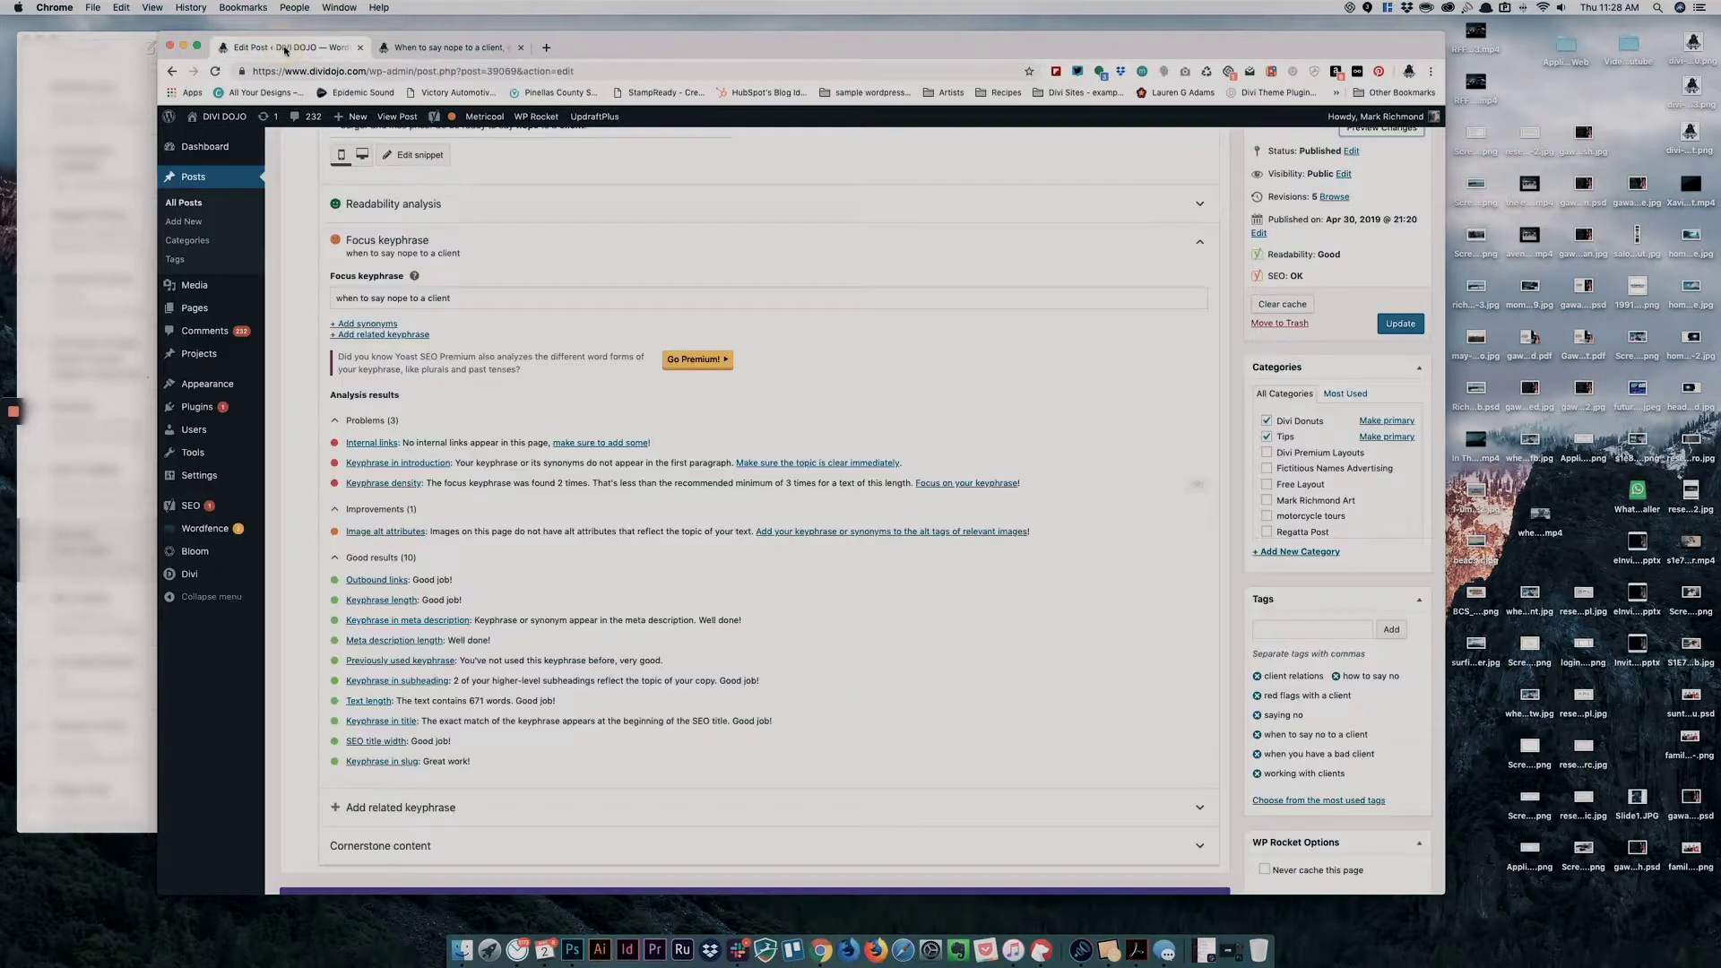
{"action": "left_click", "coordinate": [441, 46]}
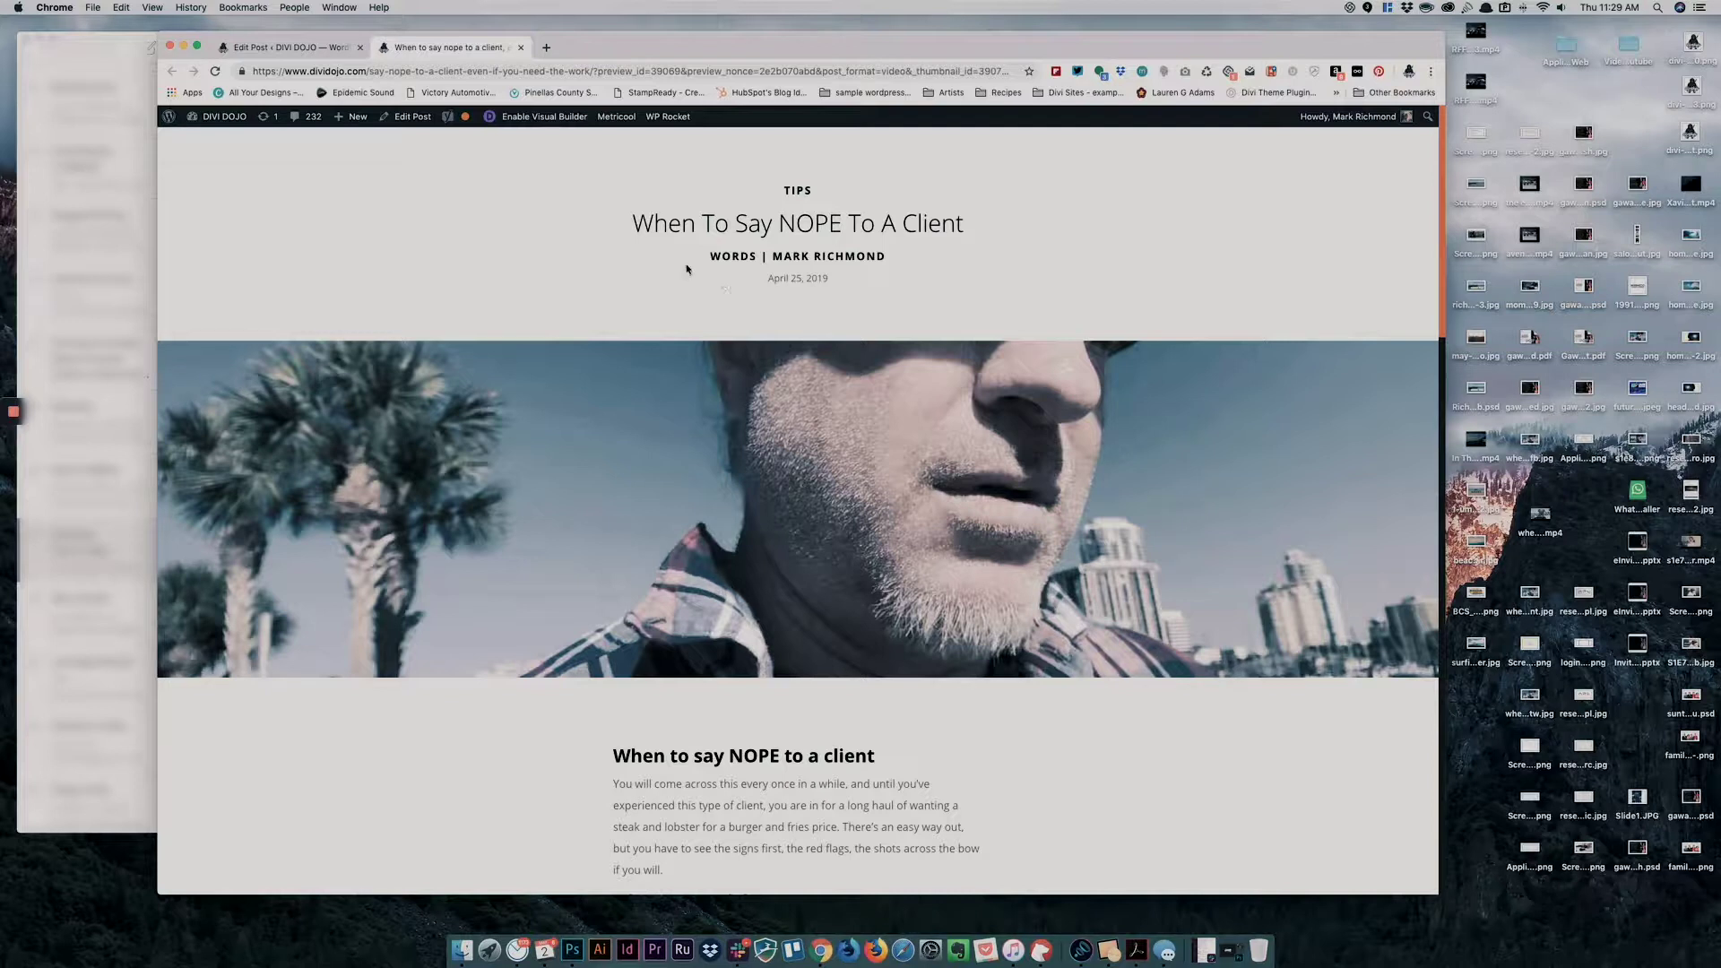
{"action": "left_click", "coordinate": [285, 48]}
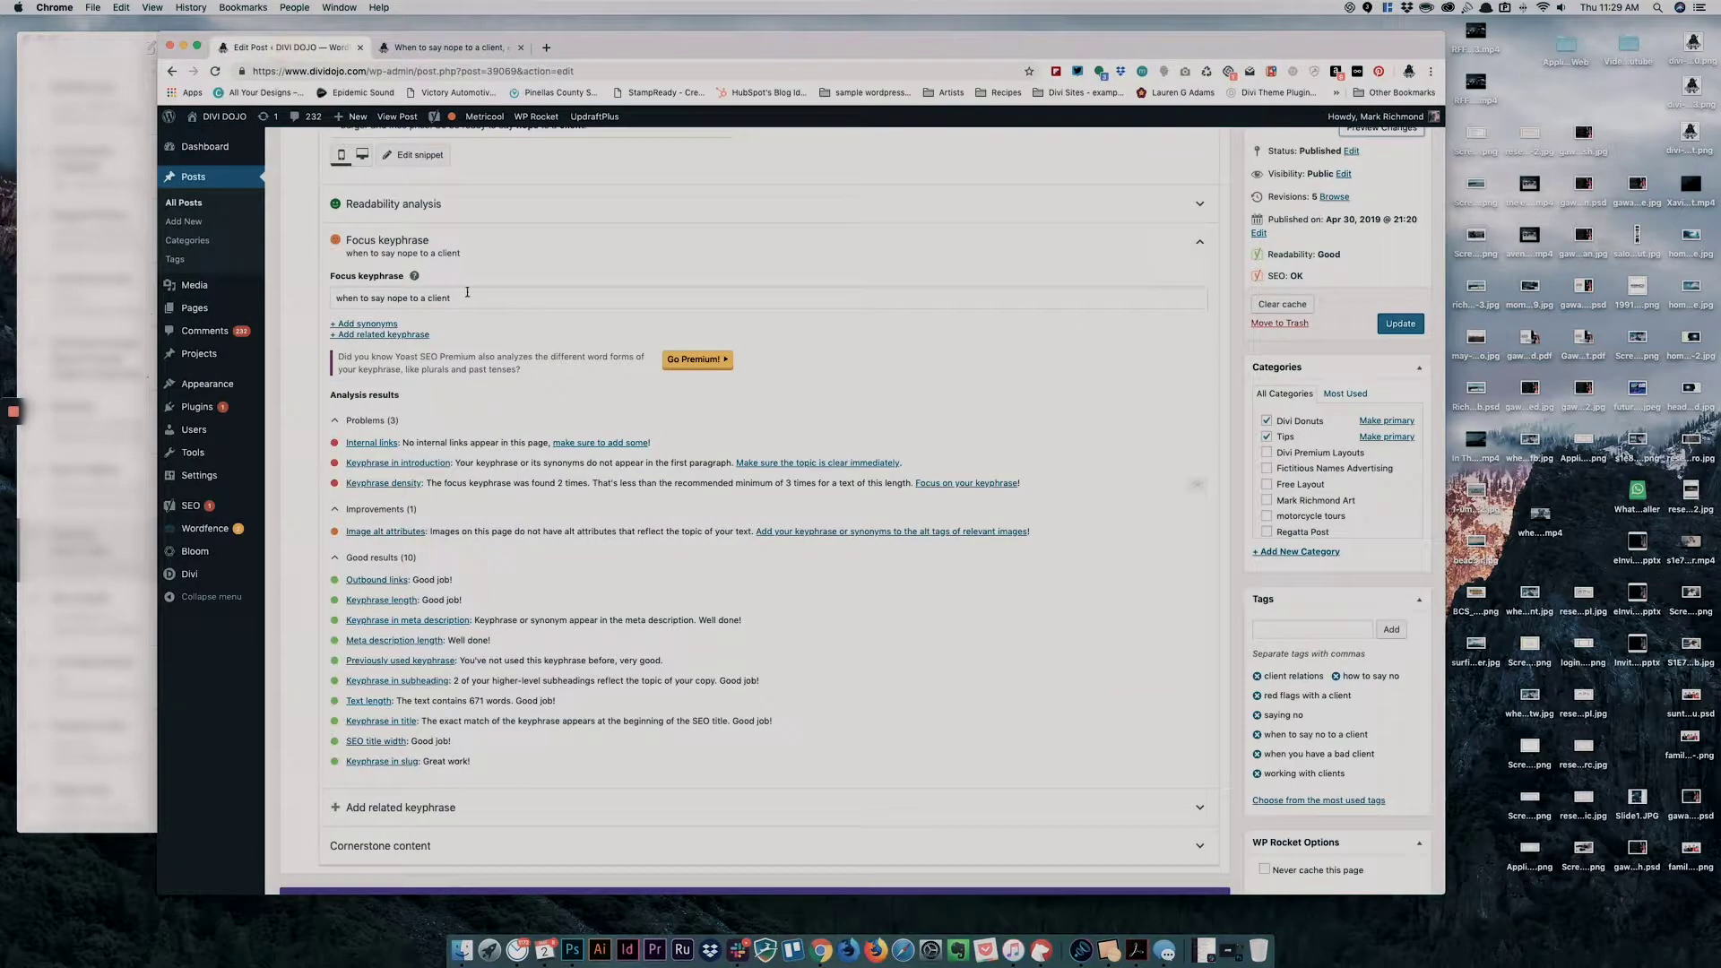
{"action": "left_click", "coordinate": [448, 48]}
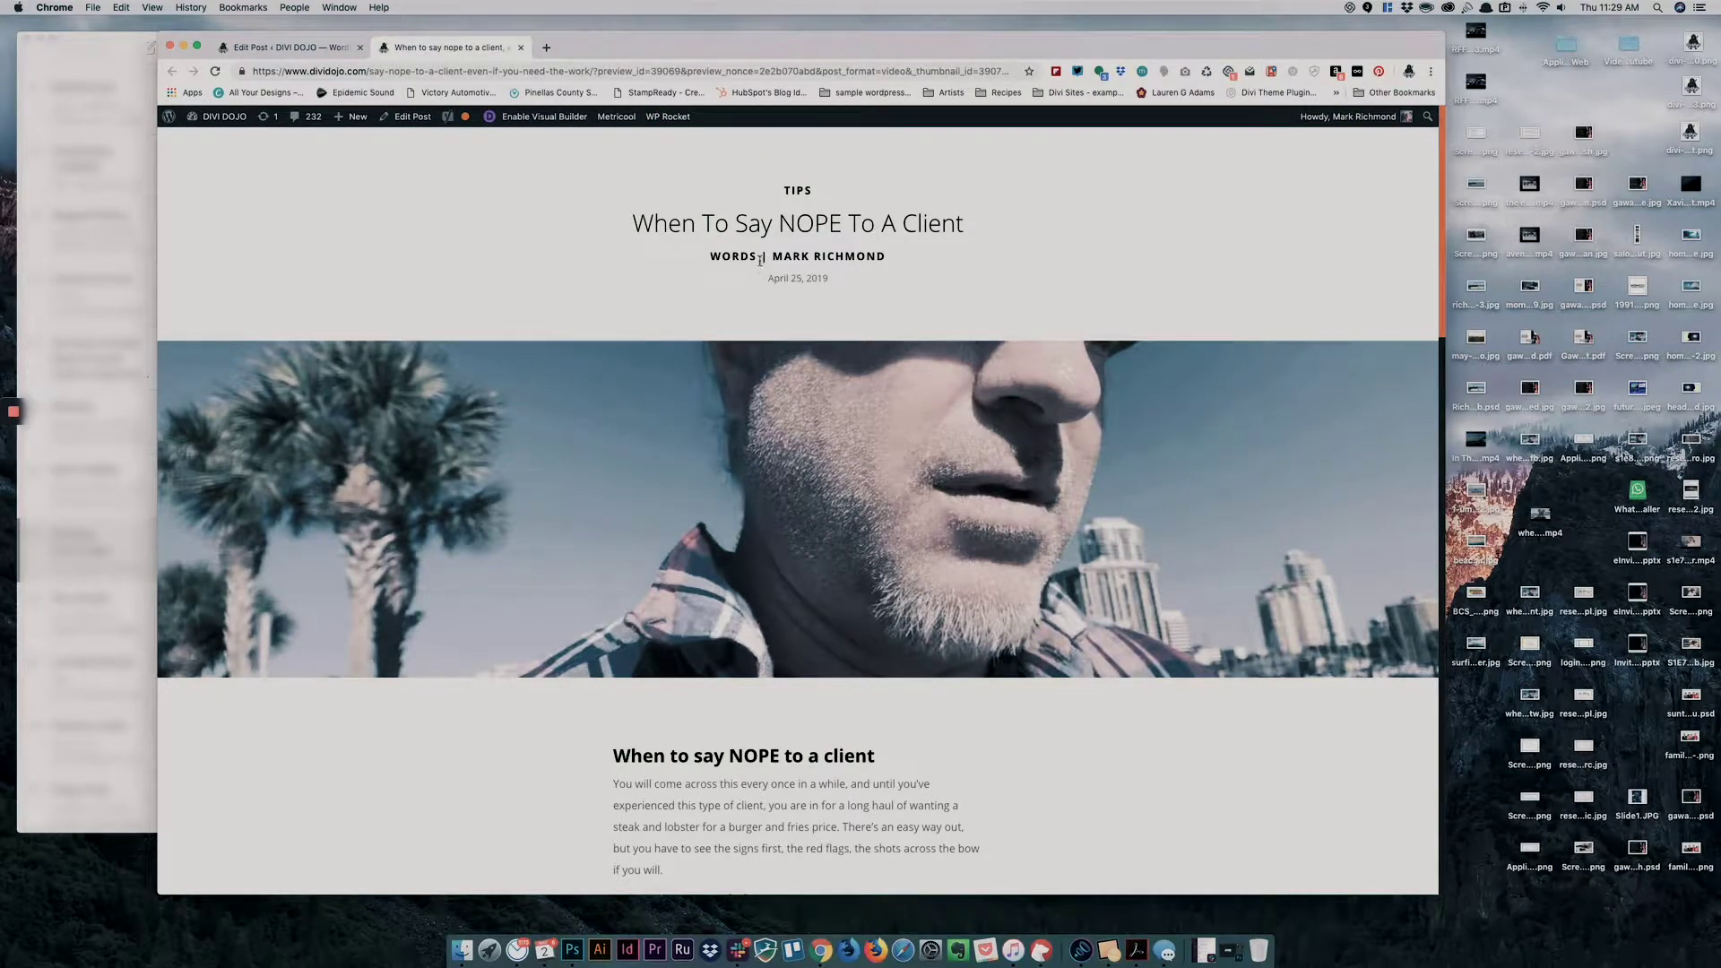
{"action": "scroll", "coordinate": [928, 267], "scroll_direction": "down", "scroll_amount": 5}
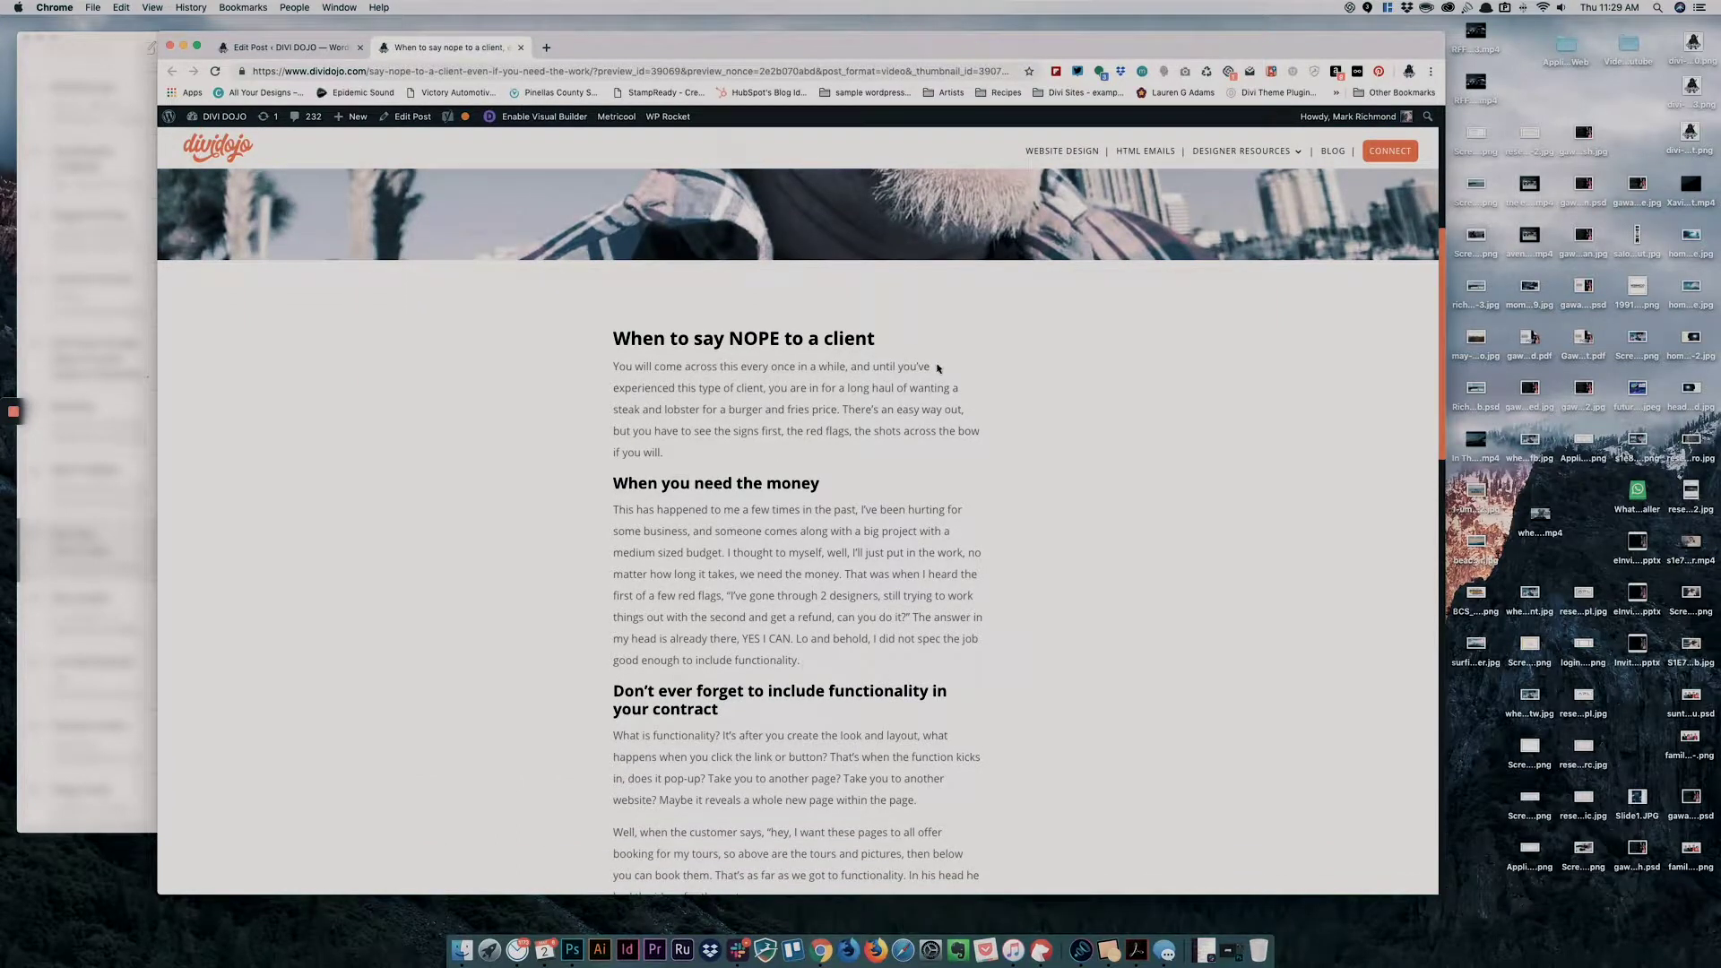
{"action": "scroll", "coordinate": [946, 374], "scroll_direction": "up", "scroll_amount": 5}
{"action": "left_click", "coordinate": [298, 54]}
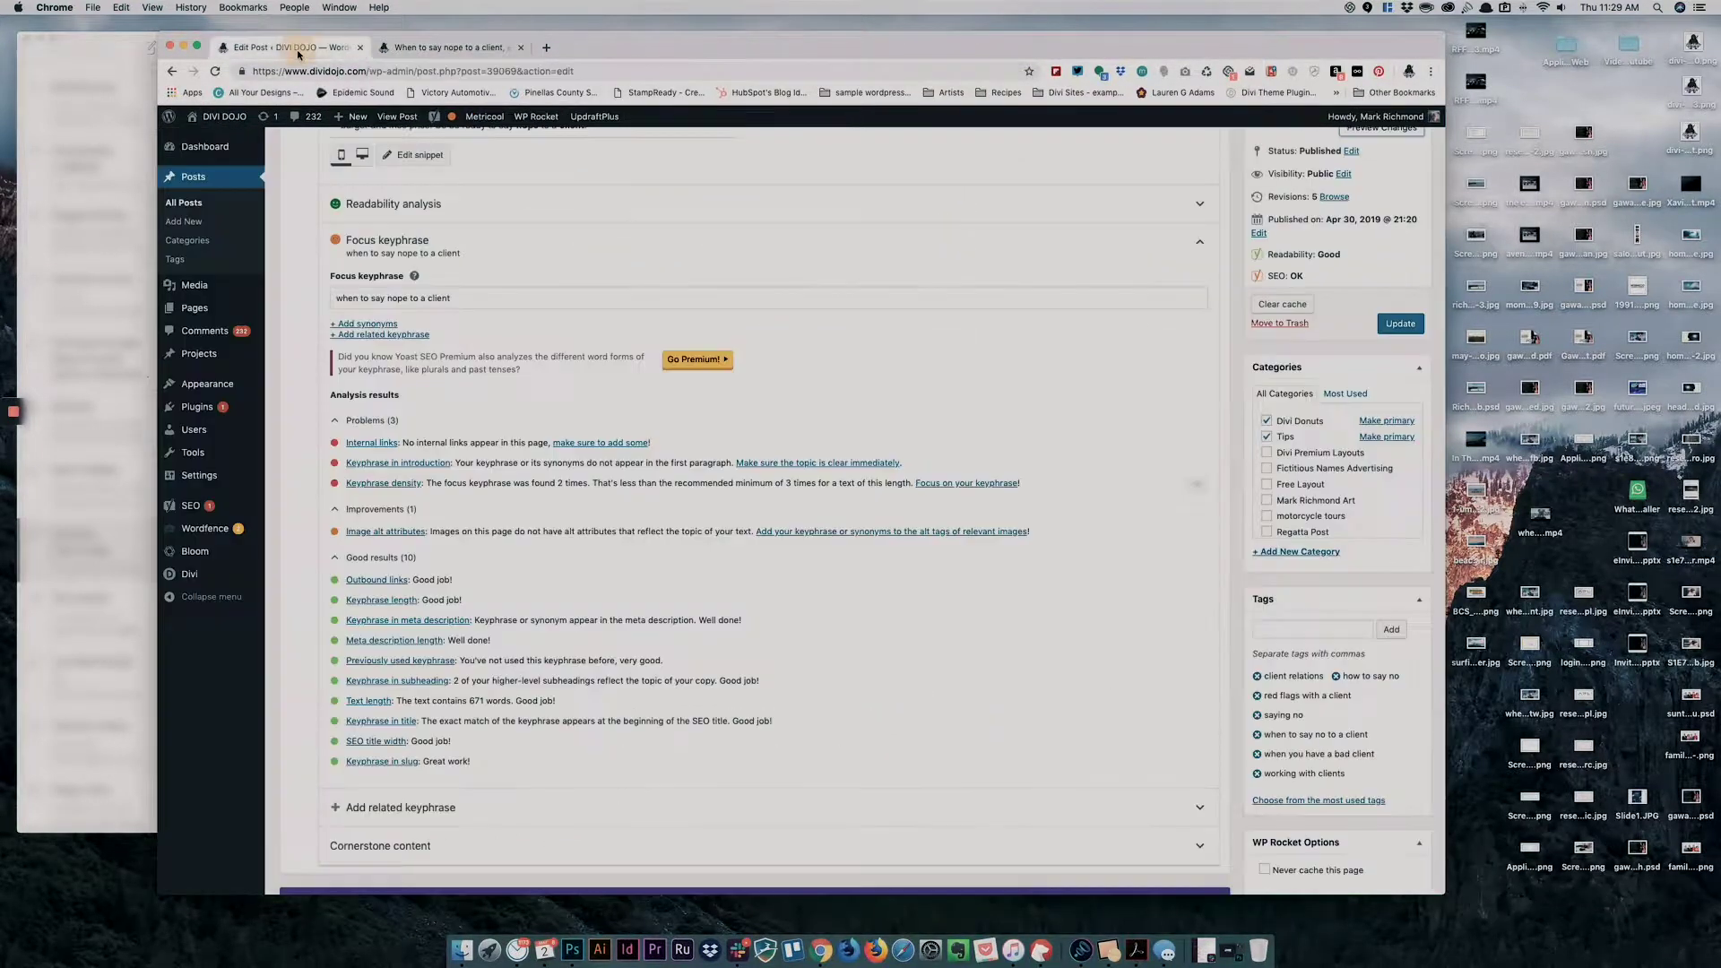
{"action": "left_click", "coordinate": [448, 49]}
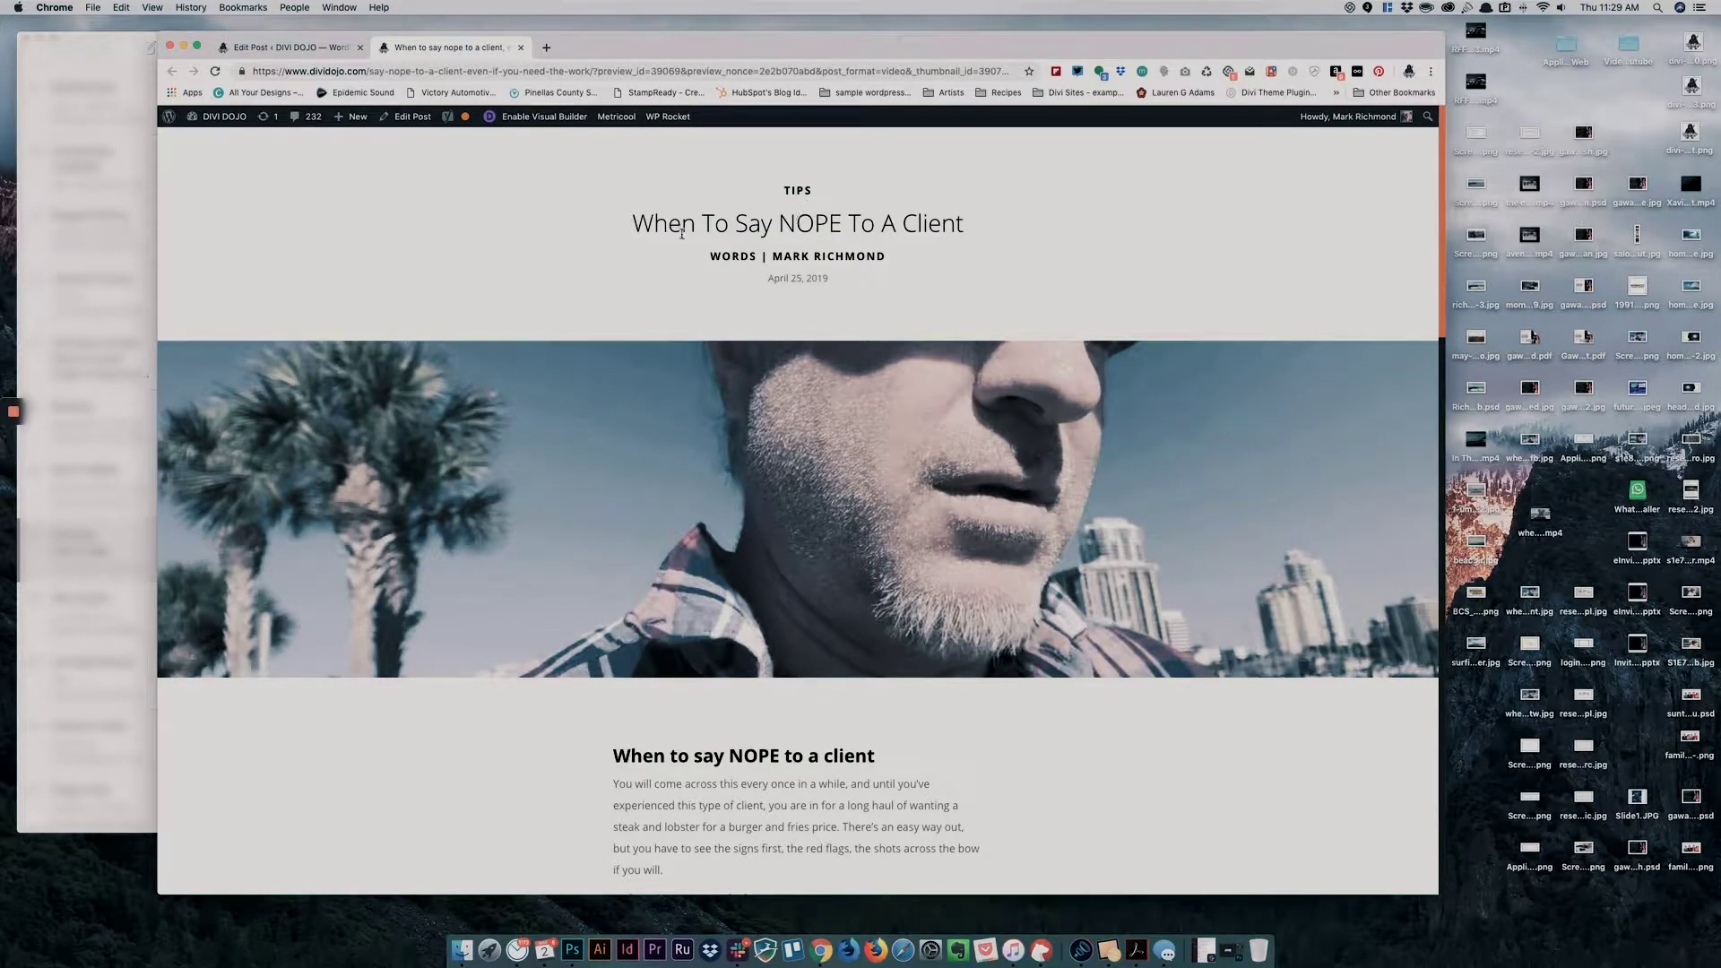
{"action": "left_click", "coordinate": [285, 47]}
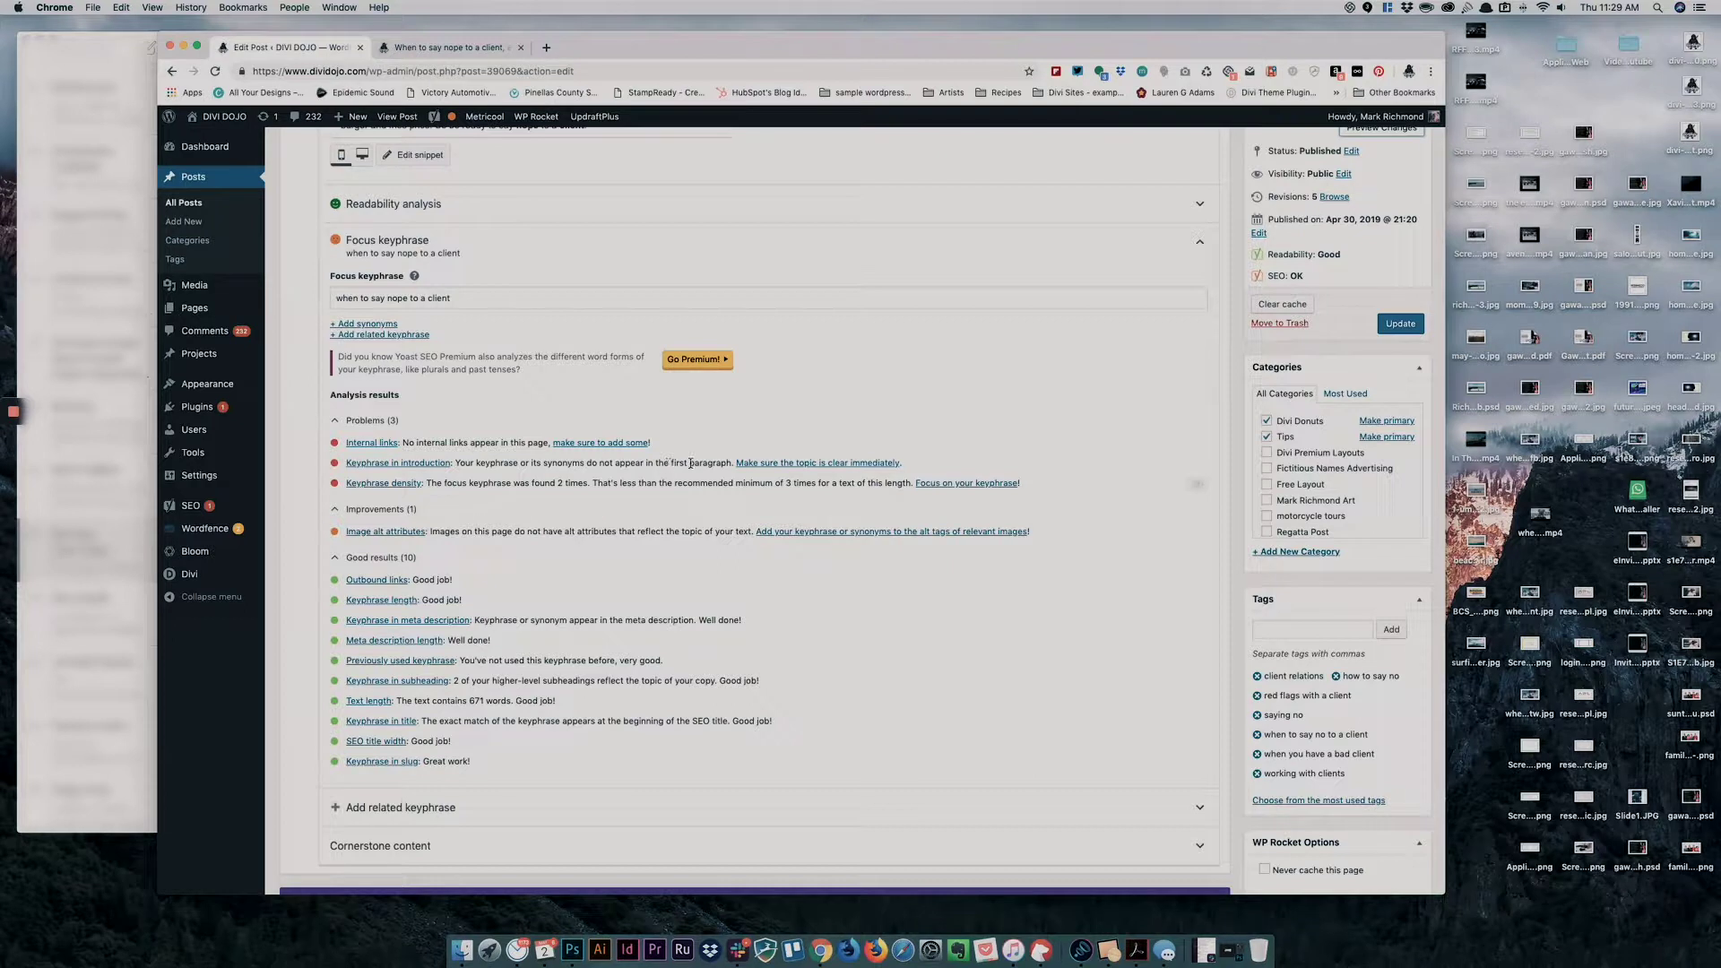
Review the post's full body text, subheadings and images against the Yoast problems and improvements for the focus keyphrase
{"action": "left_click", "coordinate": [470, 48]}
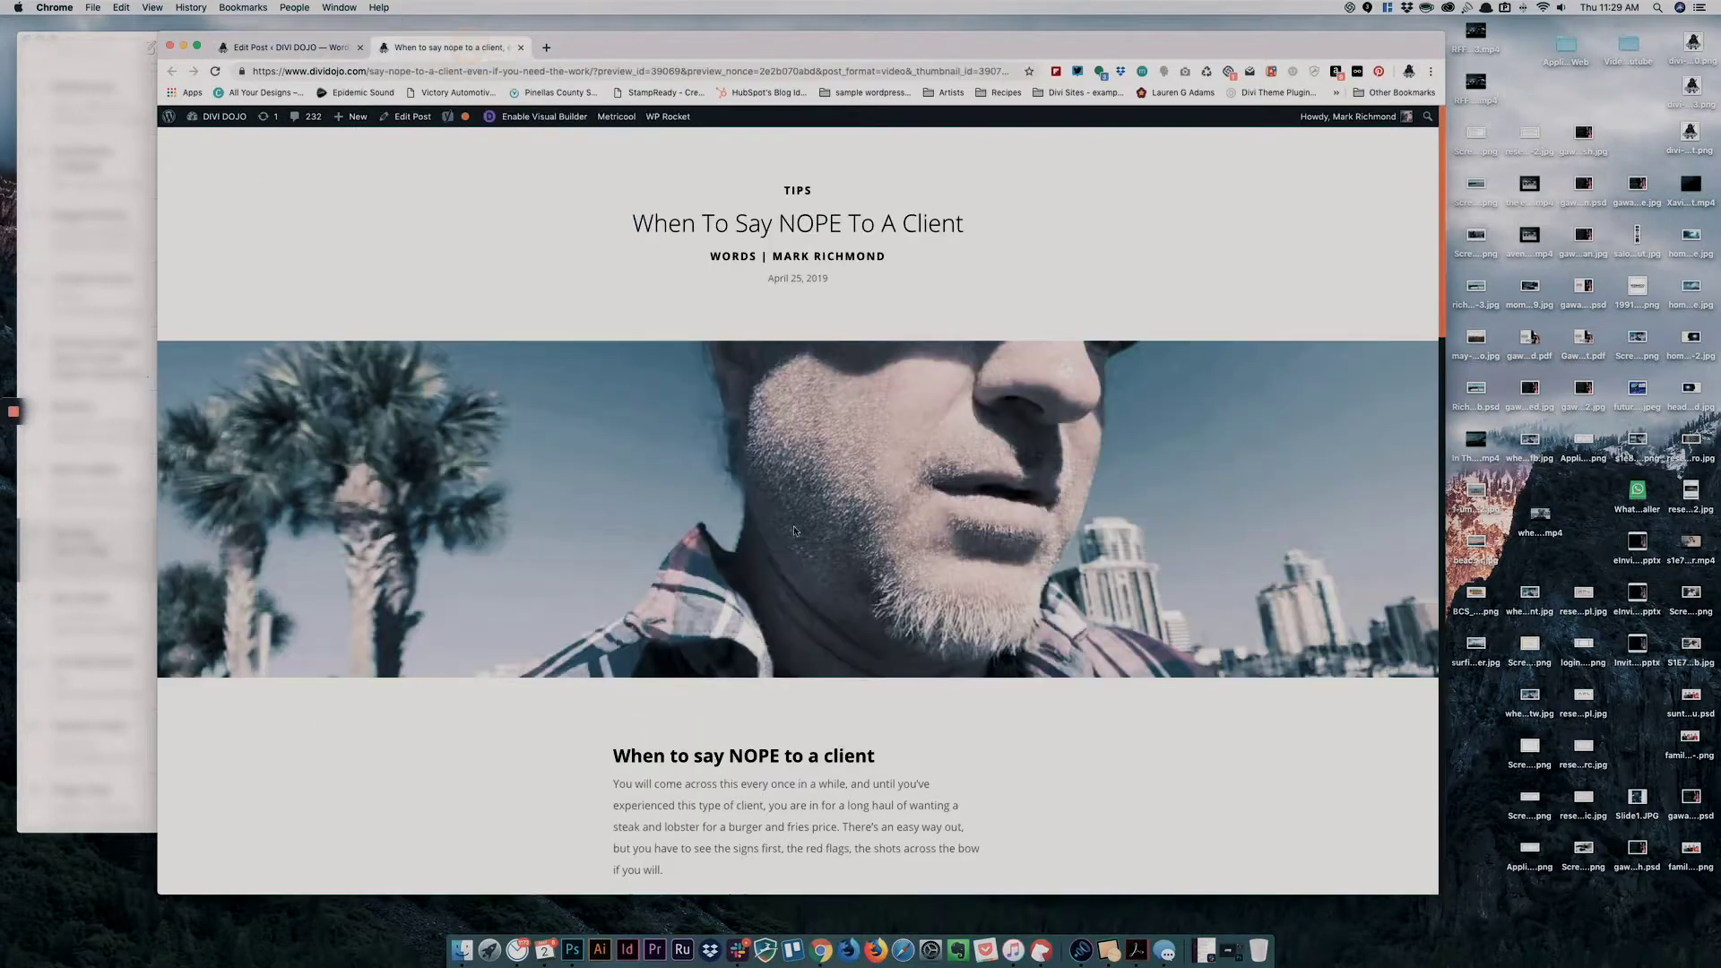
{"action": "scroll", "coordinate": [815, 543], "scroll_direction": "down", "scroll_amount": 1}
{"action": "scroll", "coordinate": [815, 543], "scroll_direction": "down", "scroll_amount": 6}
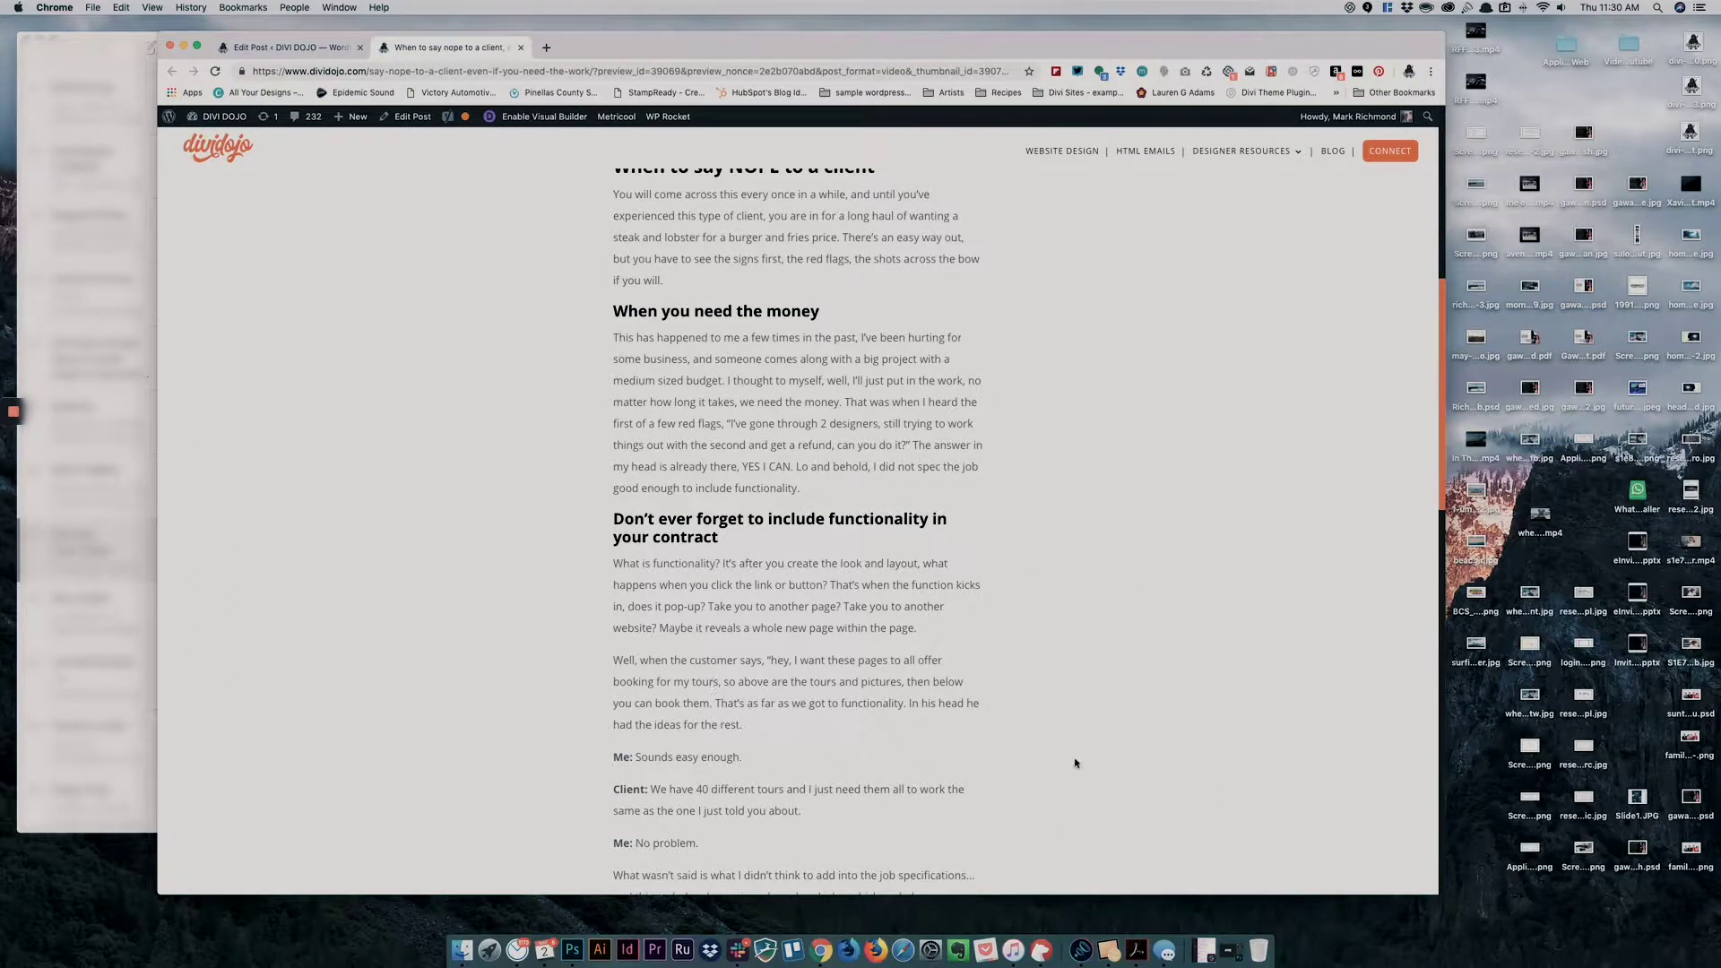
{"action": "scroll", "coordinate": [1075, 763], "scroll_direction": "up", "scroll_amount": 7}
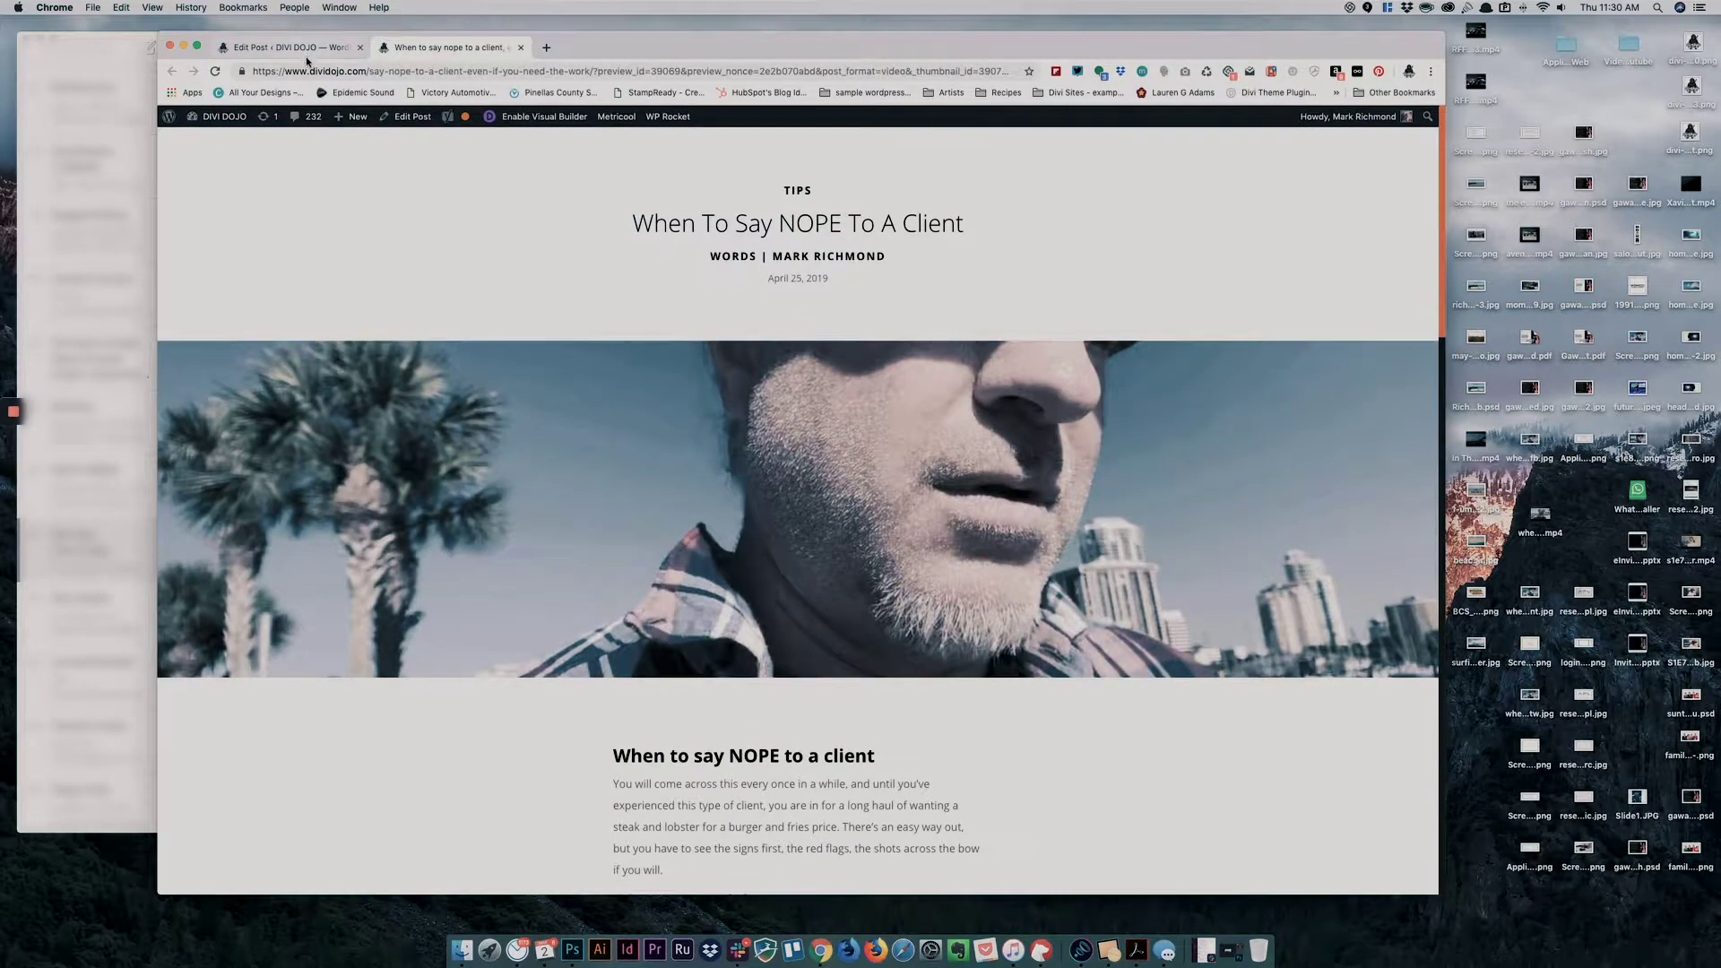
{"action": "left_click", "coordinate": [305, 49]}
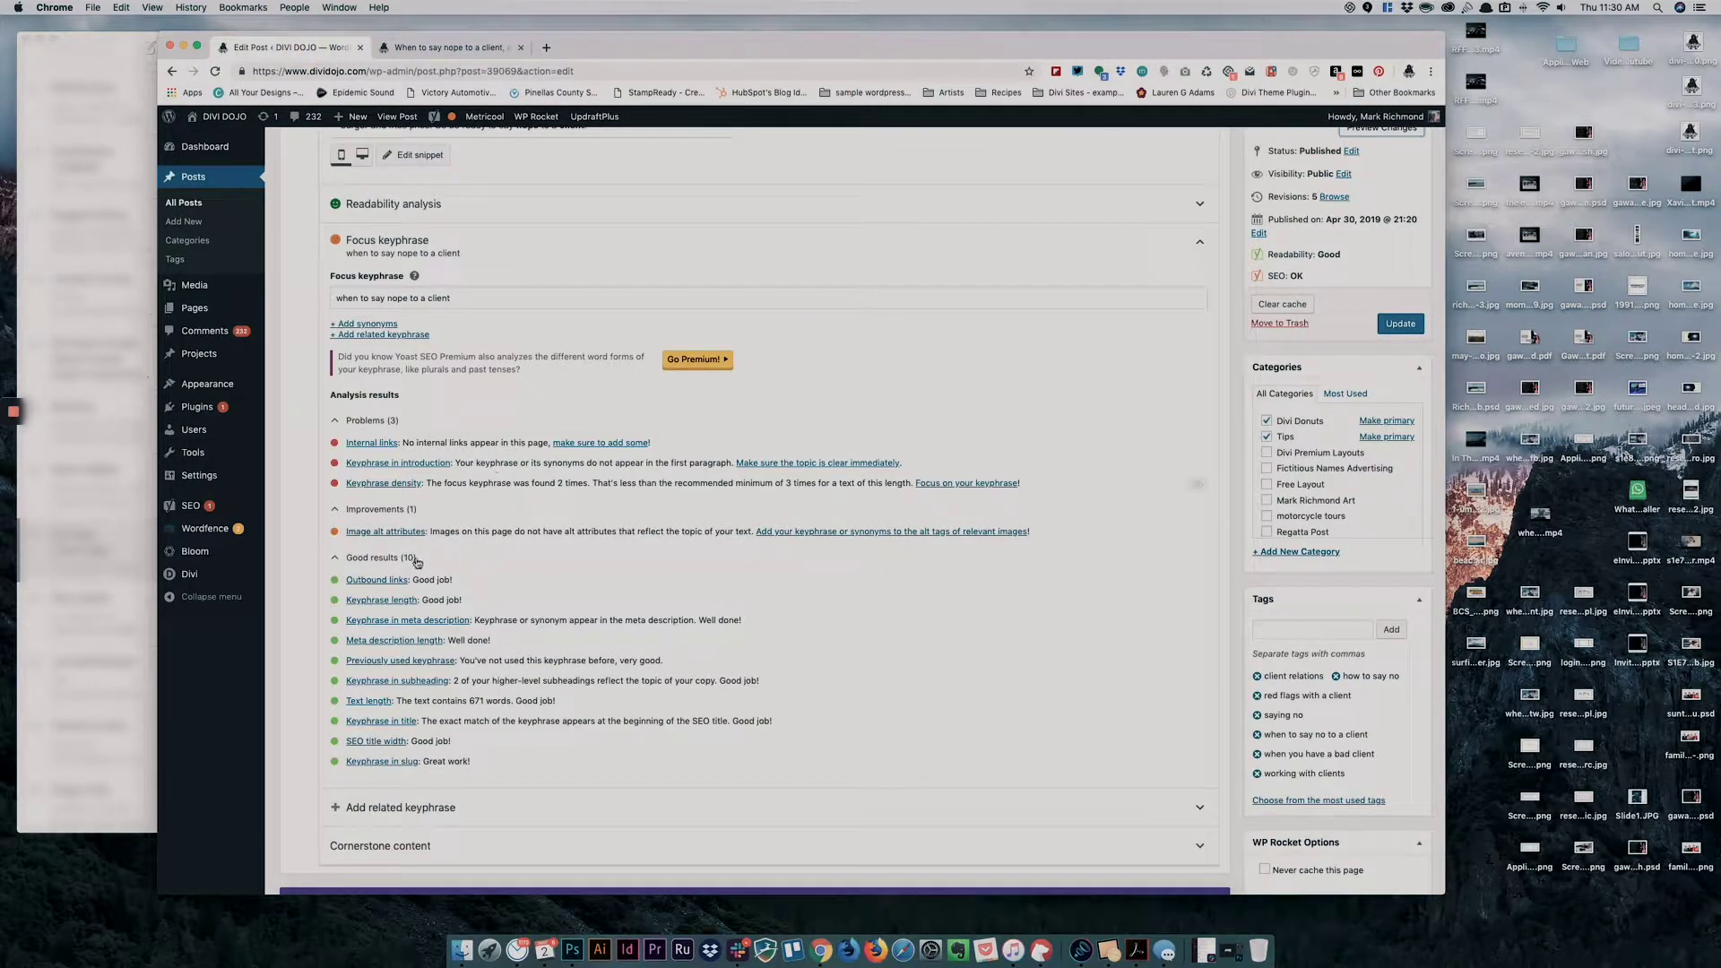
{"action": "scroll", "coordinate": [417, 562], "scroll_direction": "up", "scroll_amount": 1}
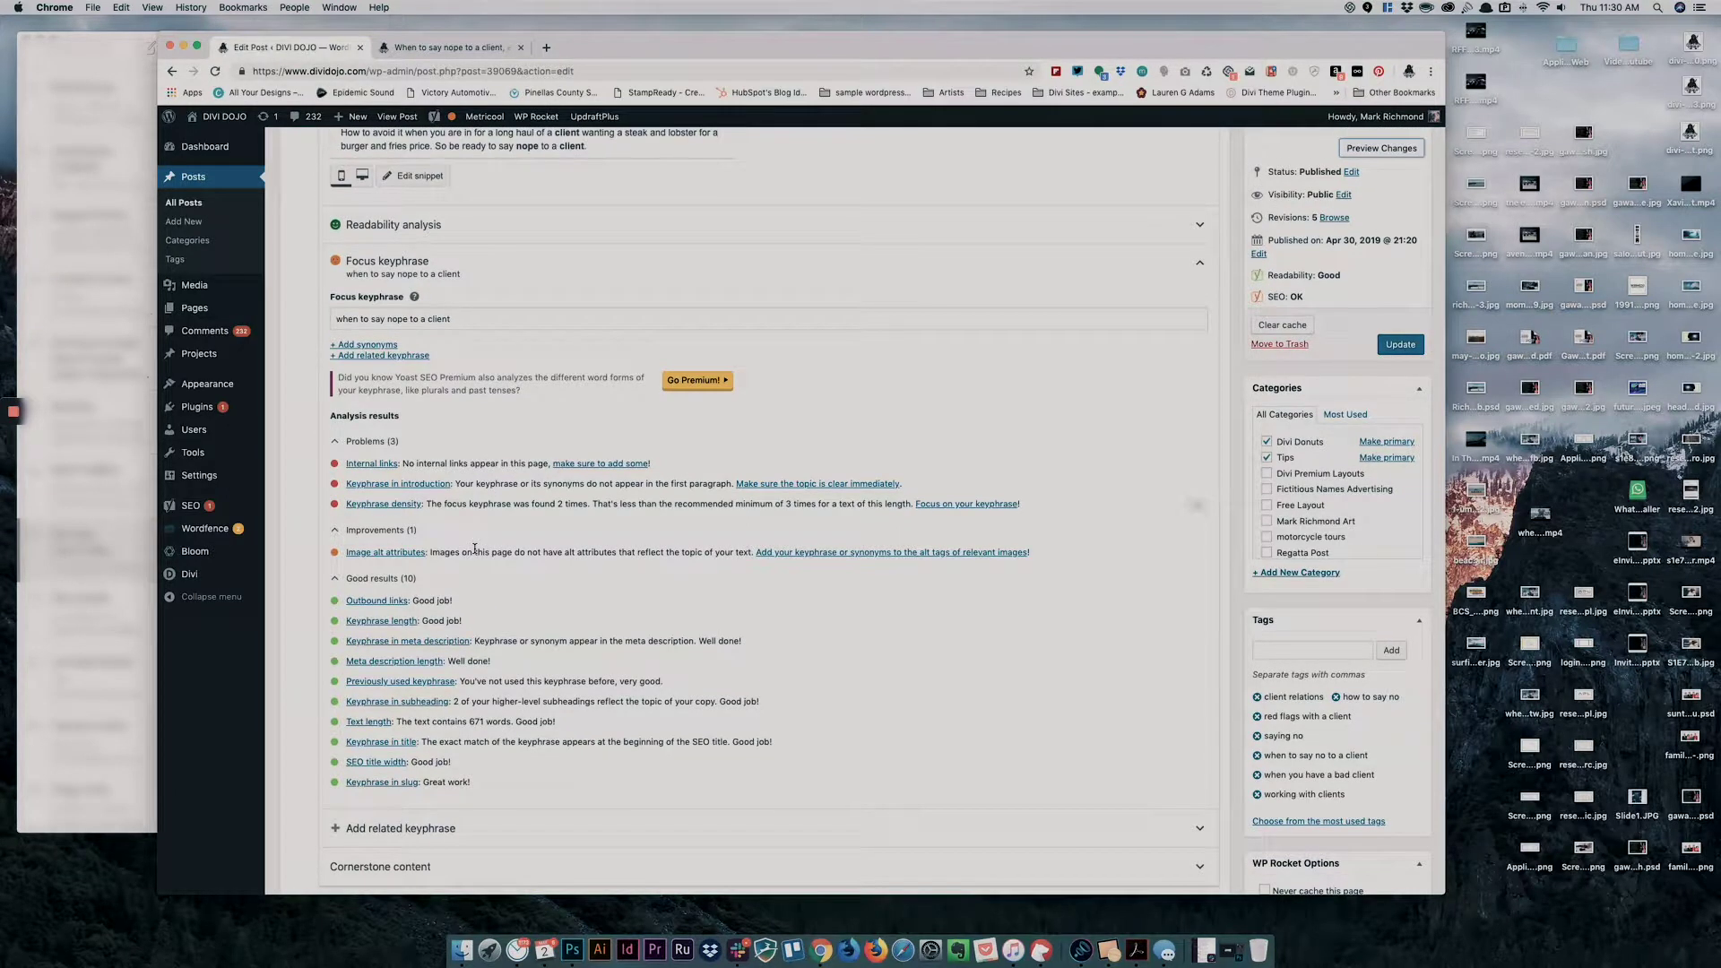
{"action": "left_click", "coordinate": [443, 47]}
{"action": "scroll", "coordinate": [633, 376], "scroll_direction": "down", "scroll_amount": 3}
{"action": "scroll", "coordinate": [633, 377], "scroll_direction": "down", "scroll_amount": 15}
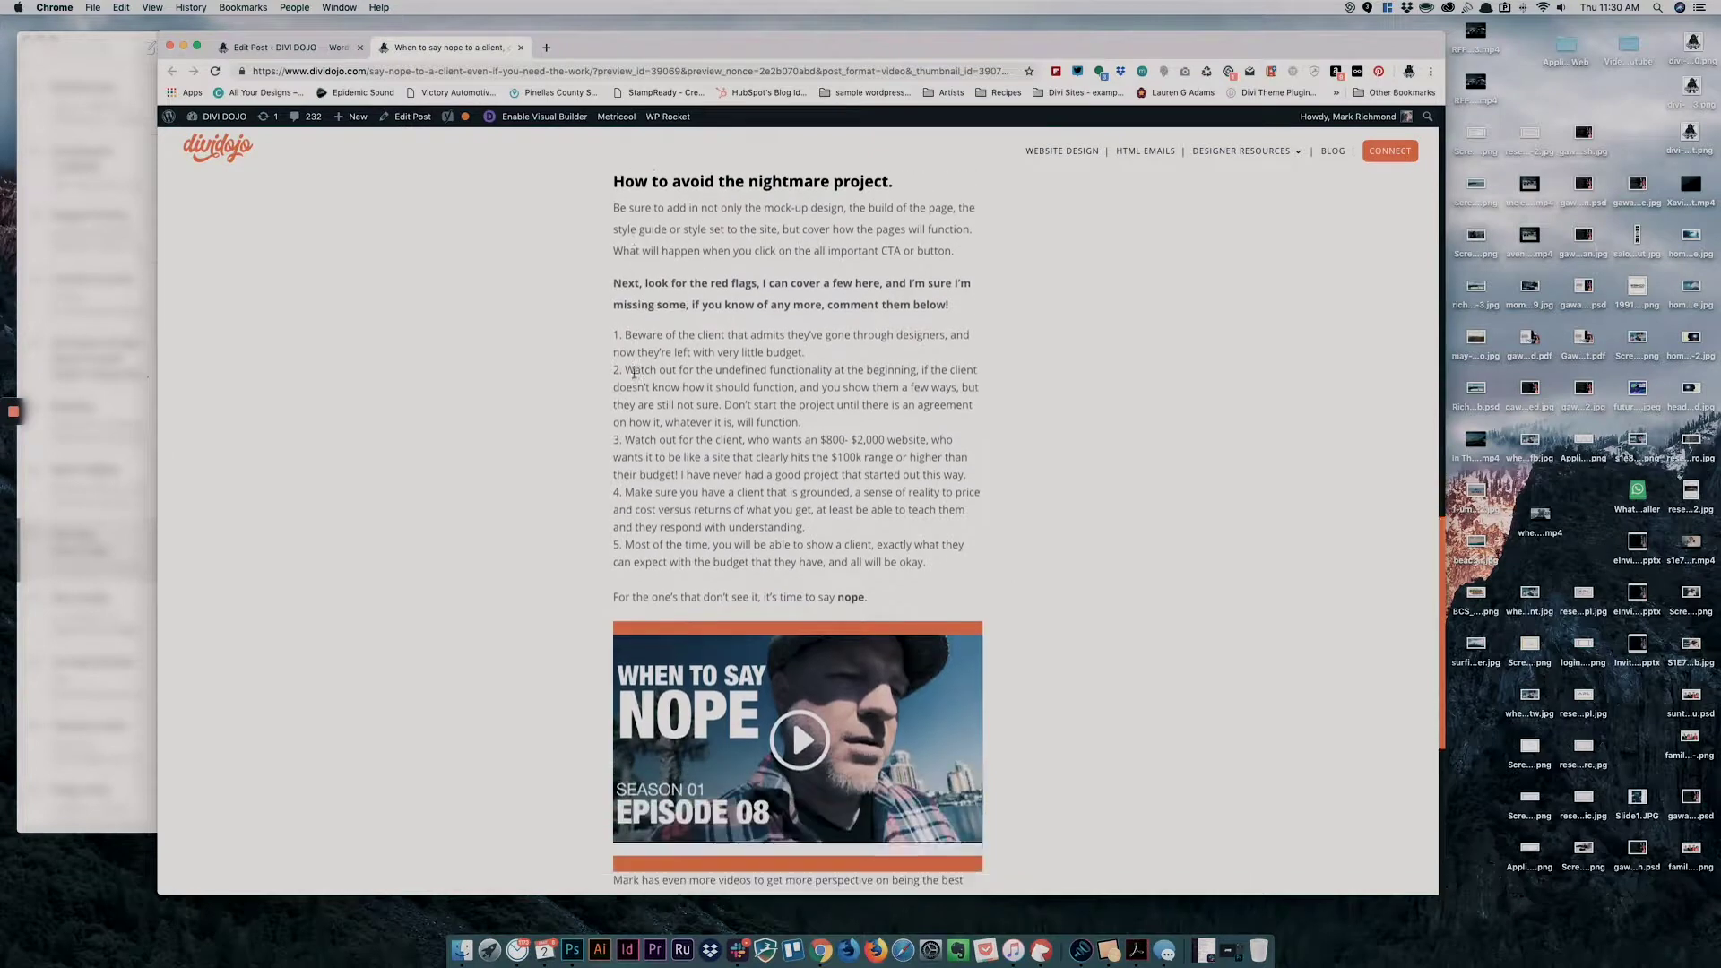
{"action": "scroll", "coordinate": [646, 437], "scroll_direction": "down", "scroll_amount": 2}
{"action": "scroll", "coordinate": [738, 412], "scroll_direction": "up", "scroll_amount": 15}
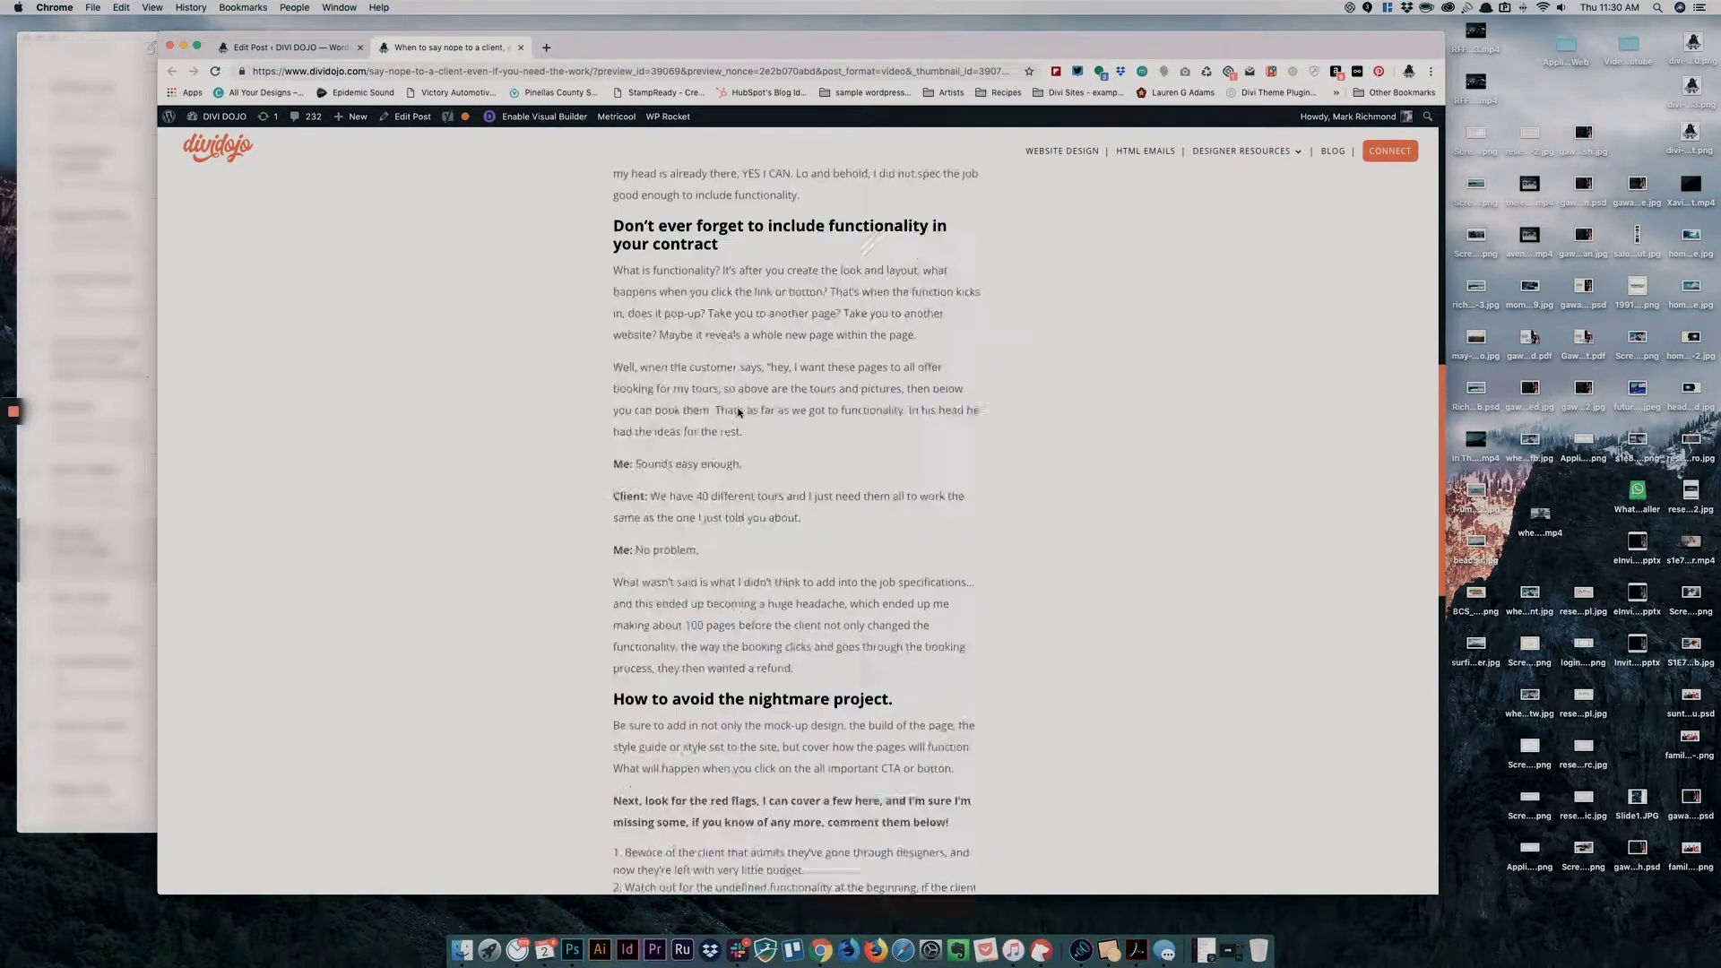
{"action": "scroll", "coordinate": [738, 413], "scroll_direction": "up", "scroll_amount": 1}
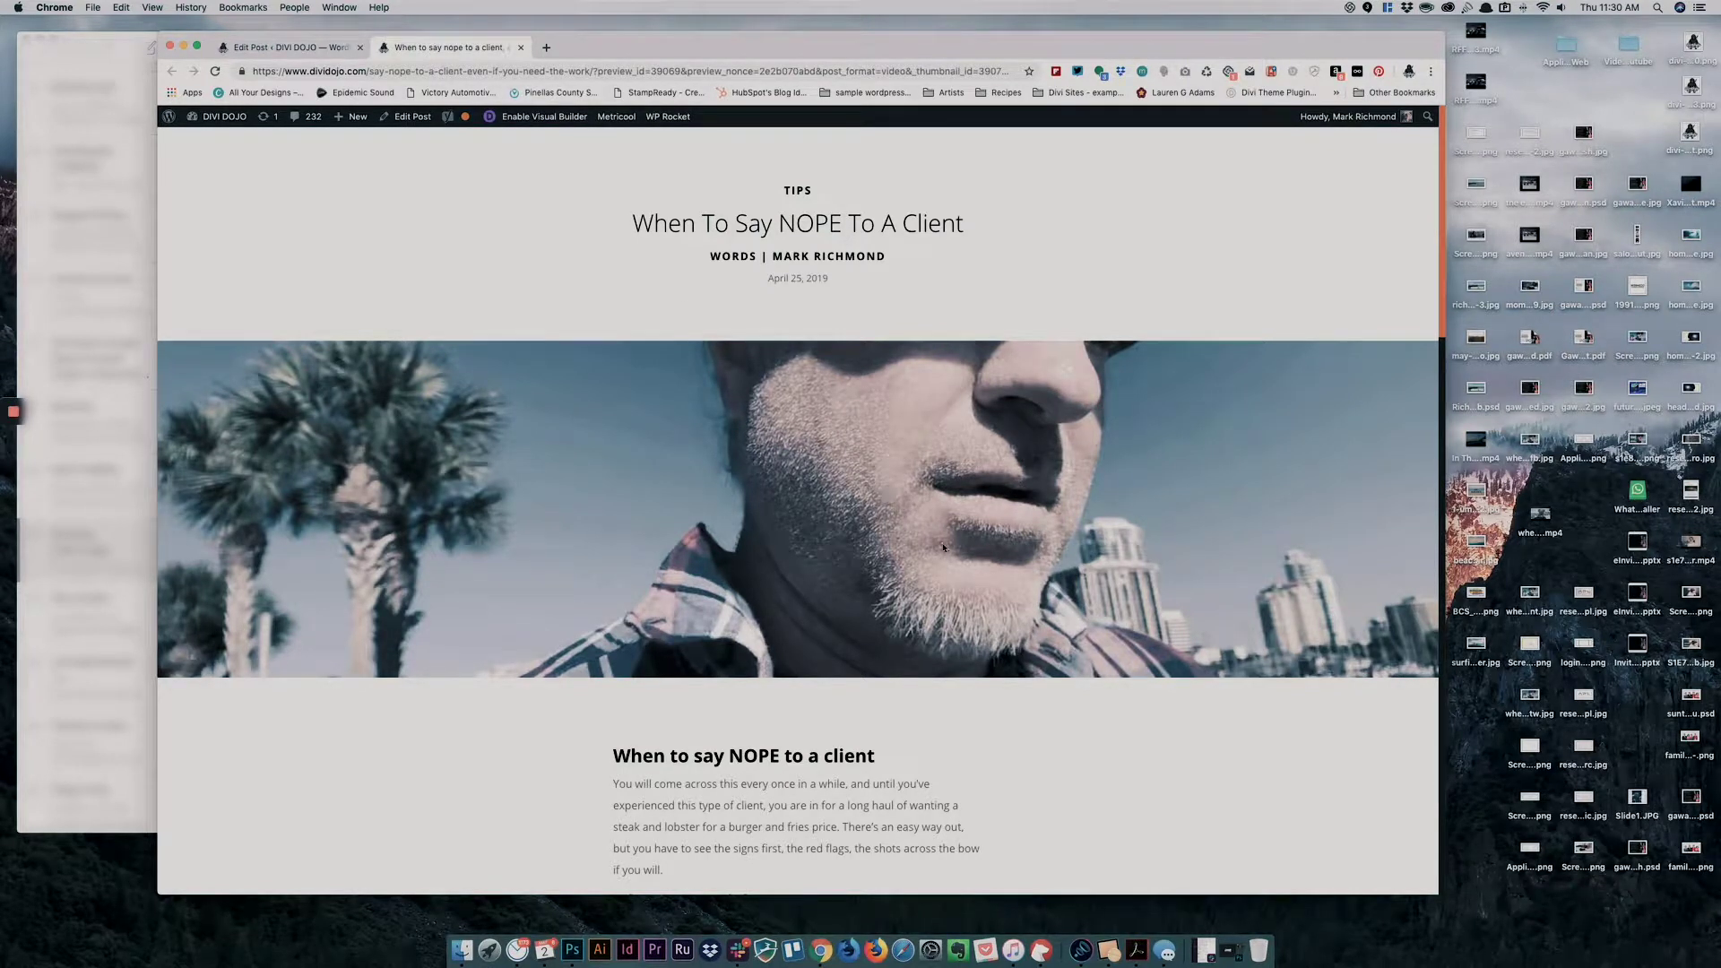
Check the post's Divi Builder modules and featured image in the editor, and open the Media Library in a new browser tab
{"action": "left_click", "coordinate": [288, 47]}
{"action": "scroll", "coordinate": [684, 642], "scroll_direction": "down", "scroll_amount": 10}
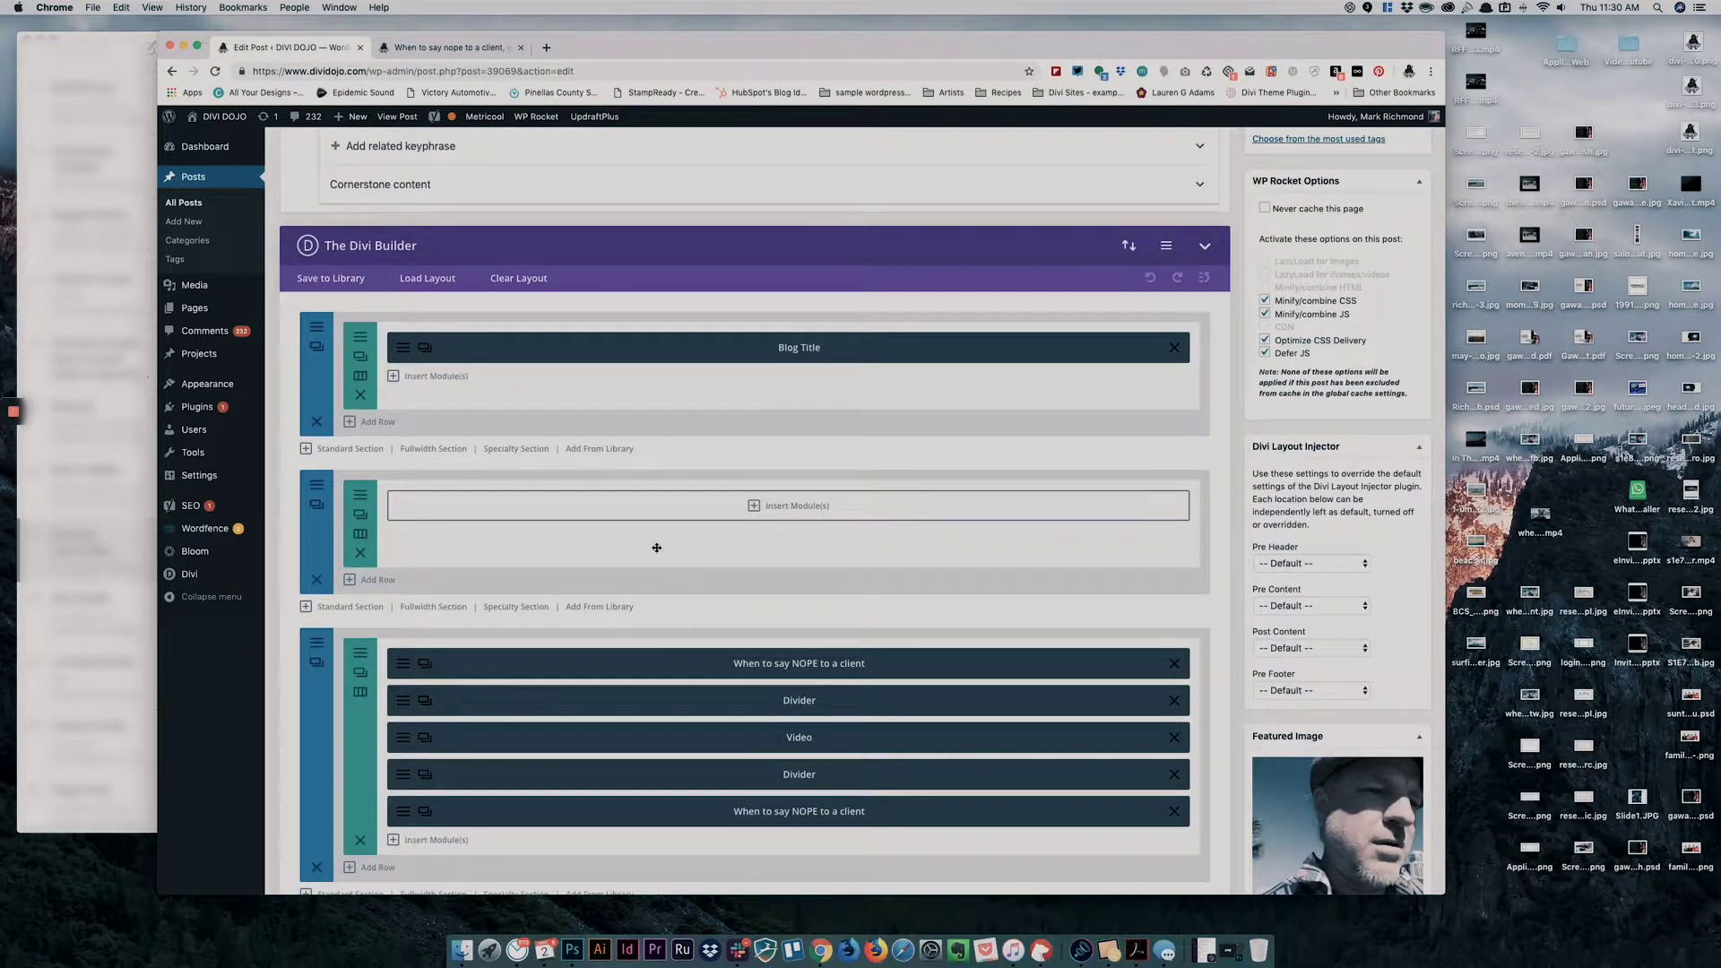
{"action": "scroll", "coordinate": [941, 579], "scroll_direction": "down", "scroll_amount": 5}
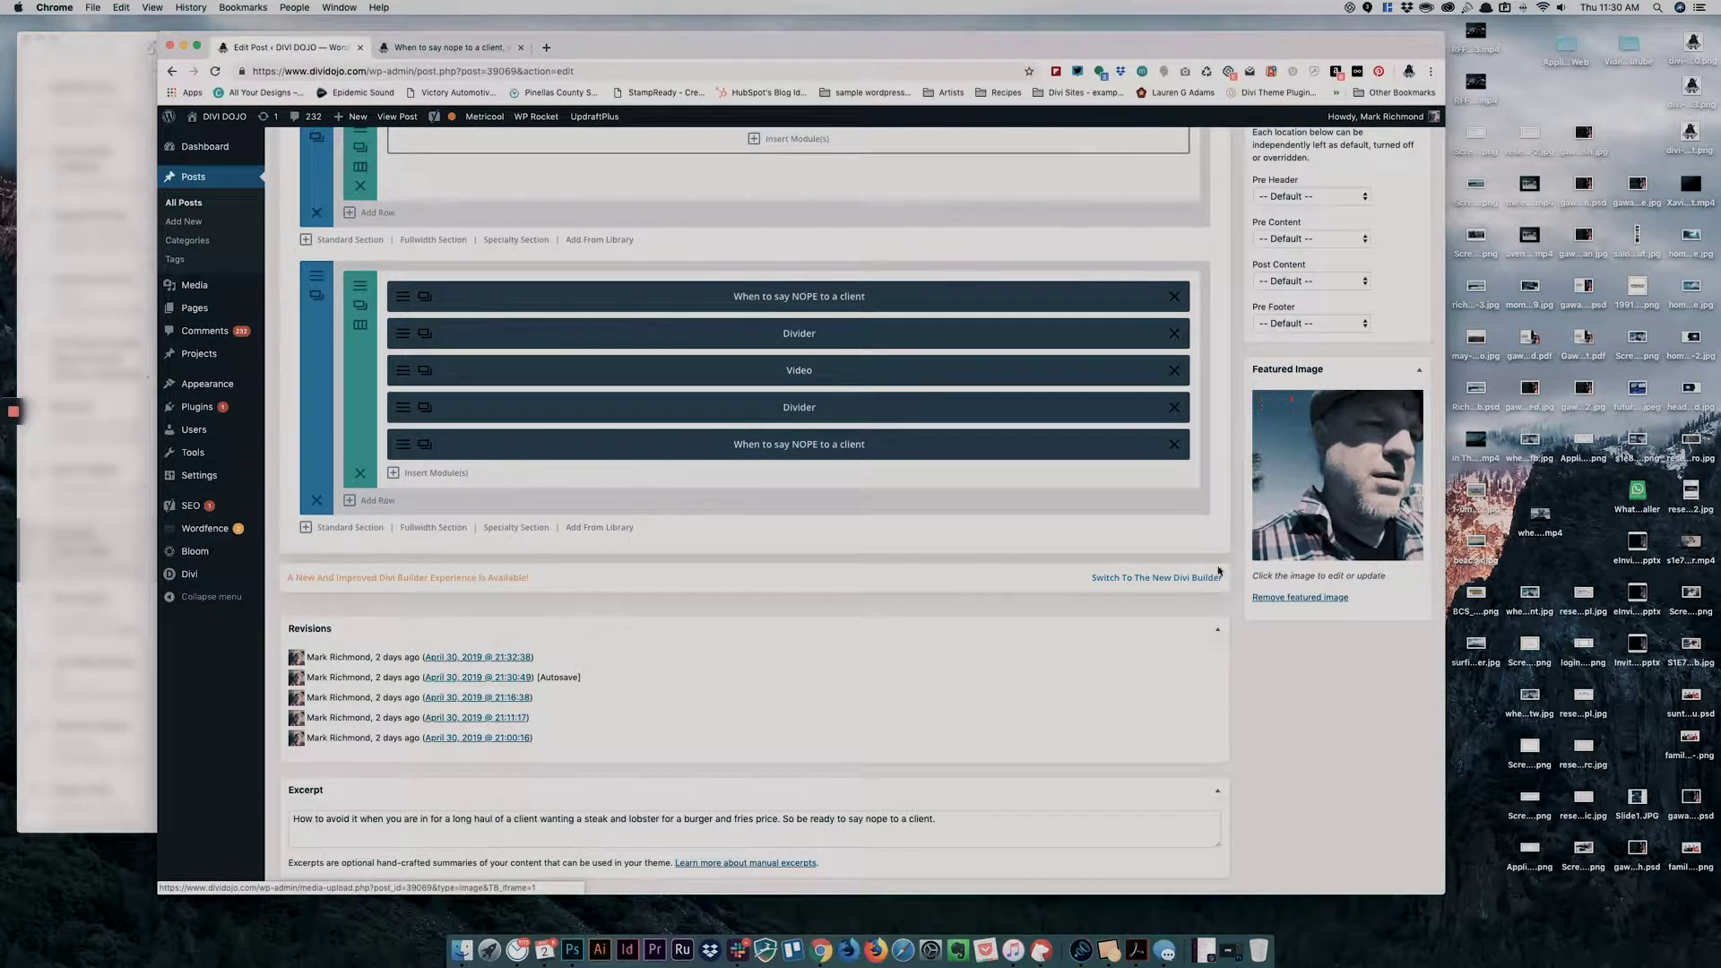
{"action": "scroll", "coordinate": [1336, 538], "scroll_direction": "up", "scroll_amount": 10}
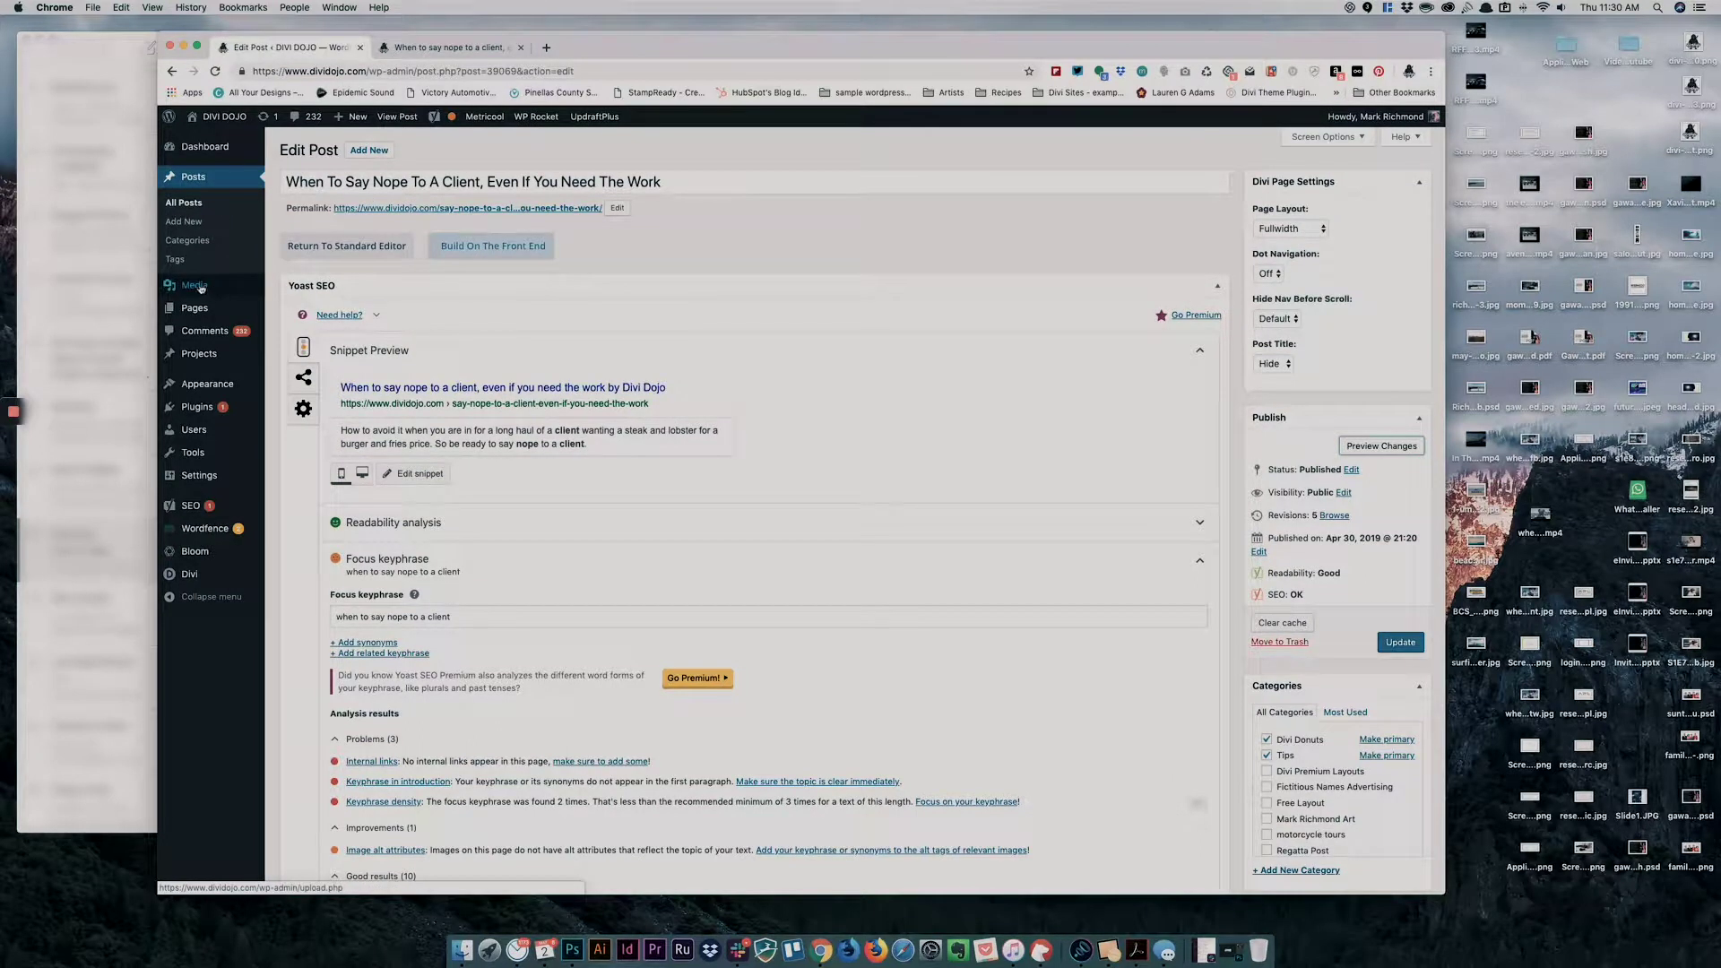
{"action": "right_click", "coordinate": [202, 284]}
{"action": "left_click", "coordinate": [245, 291]}
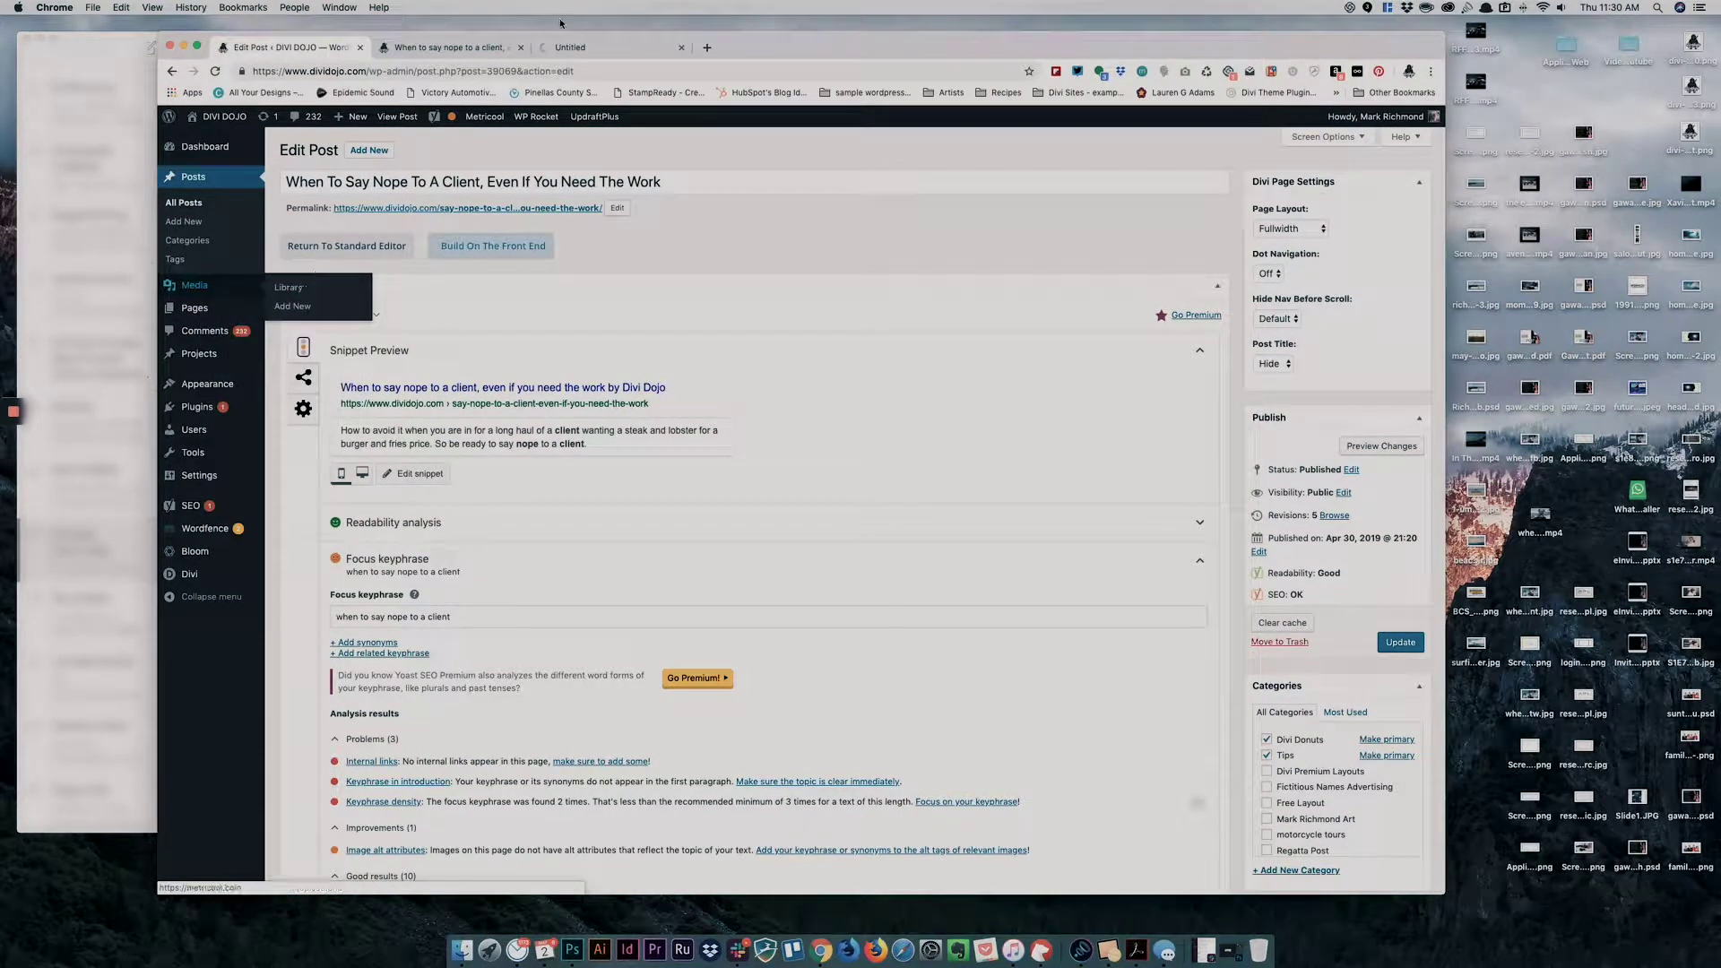
{"action": "left_click", "coordinate": [569, 49]}
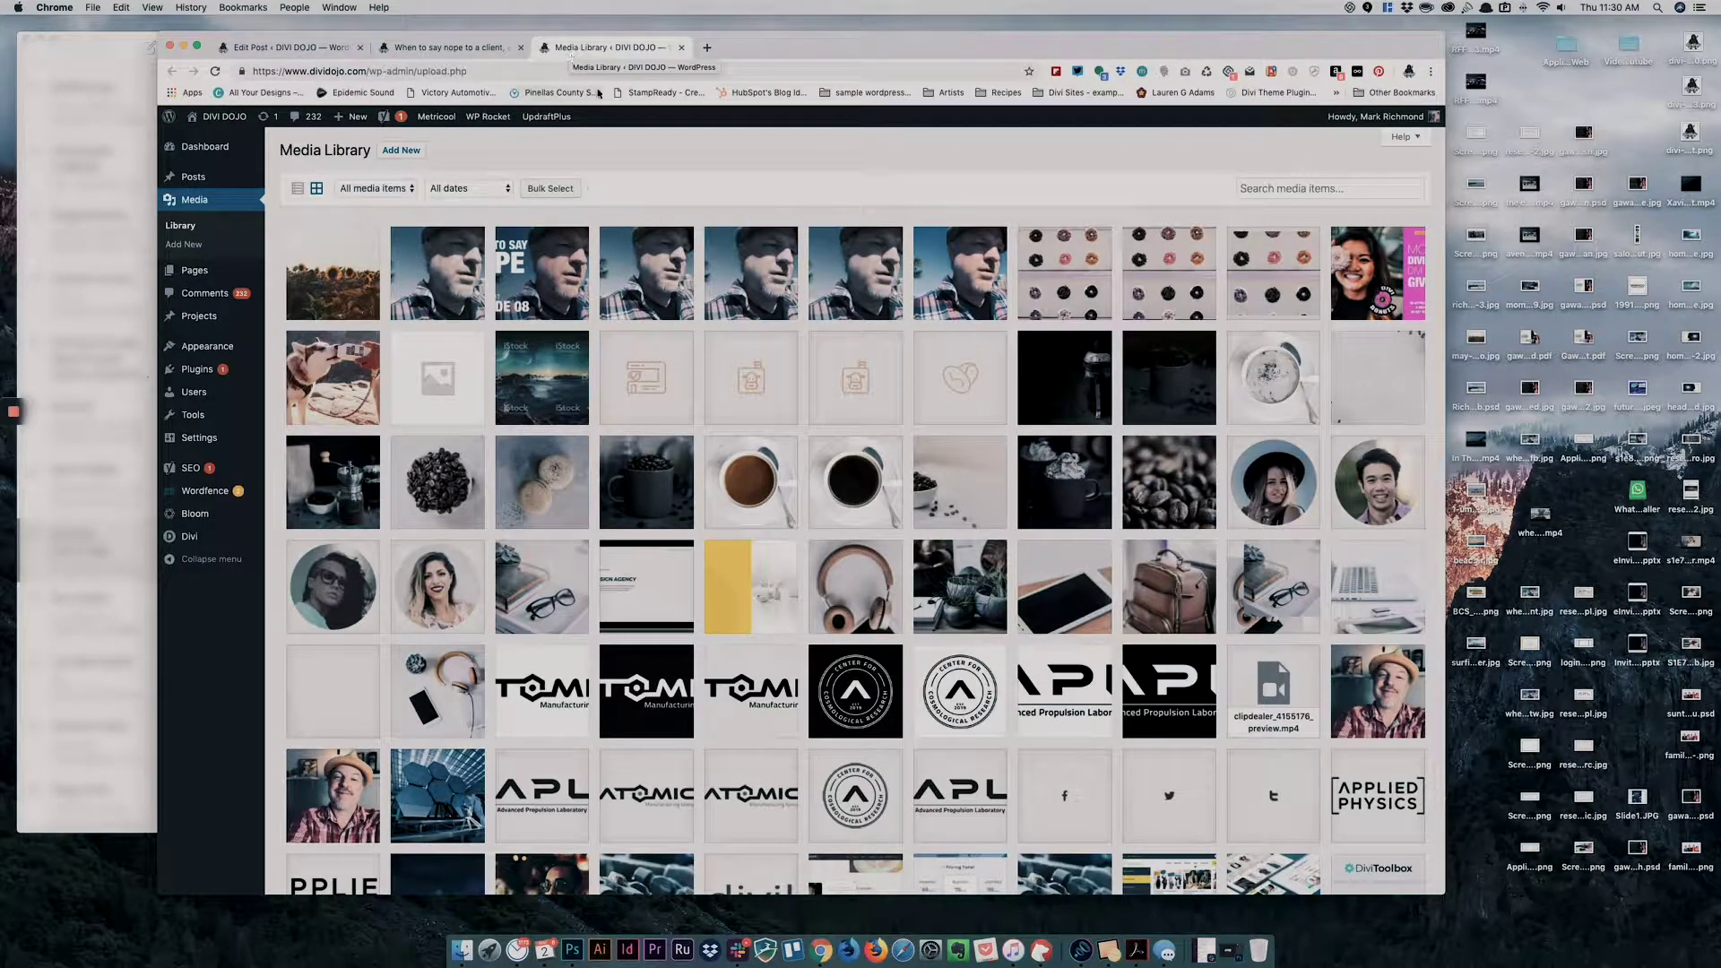
{"action": "left_click", "coordinate": [446, 268]}
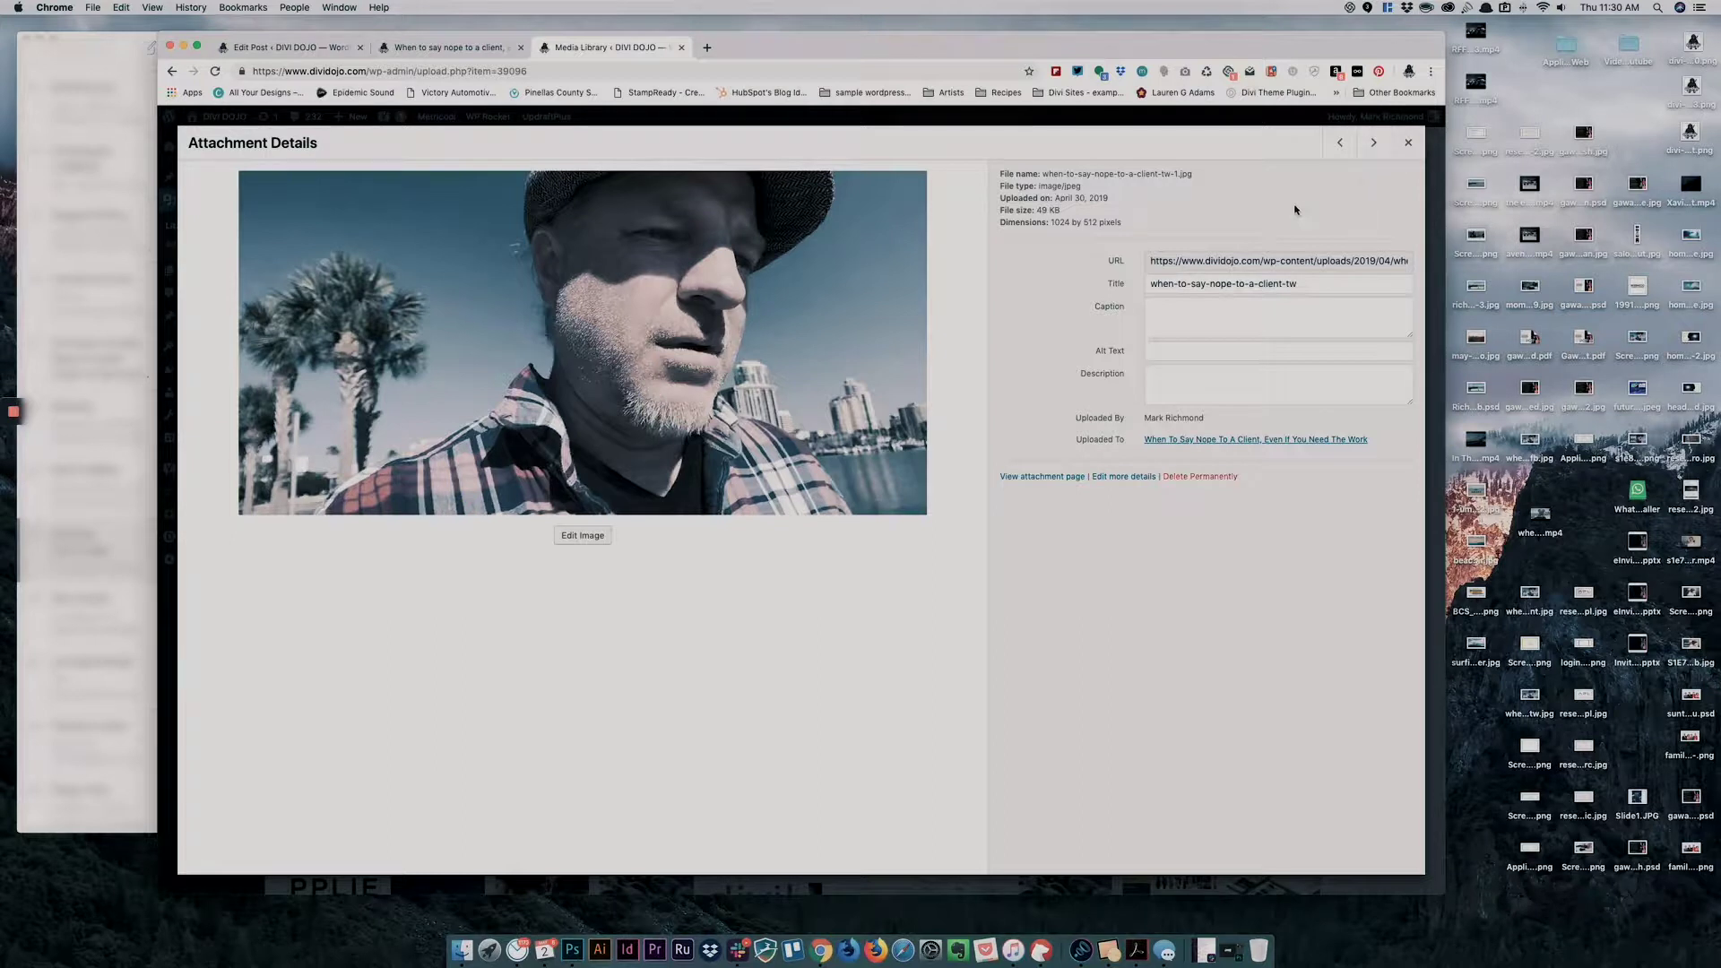
{"action": "left_click", "coordinate": [1155, 351]}
{"action": "key", "text": "Escape"}
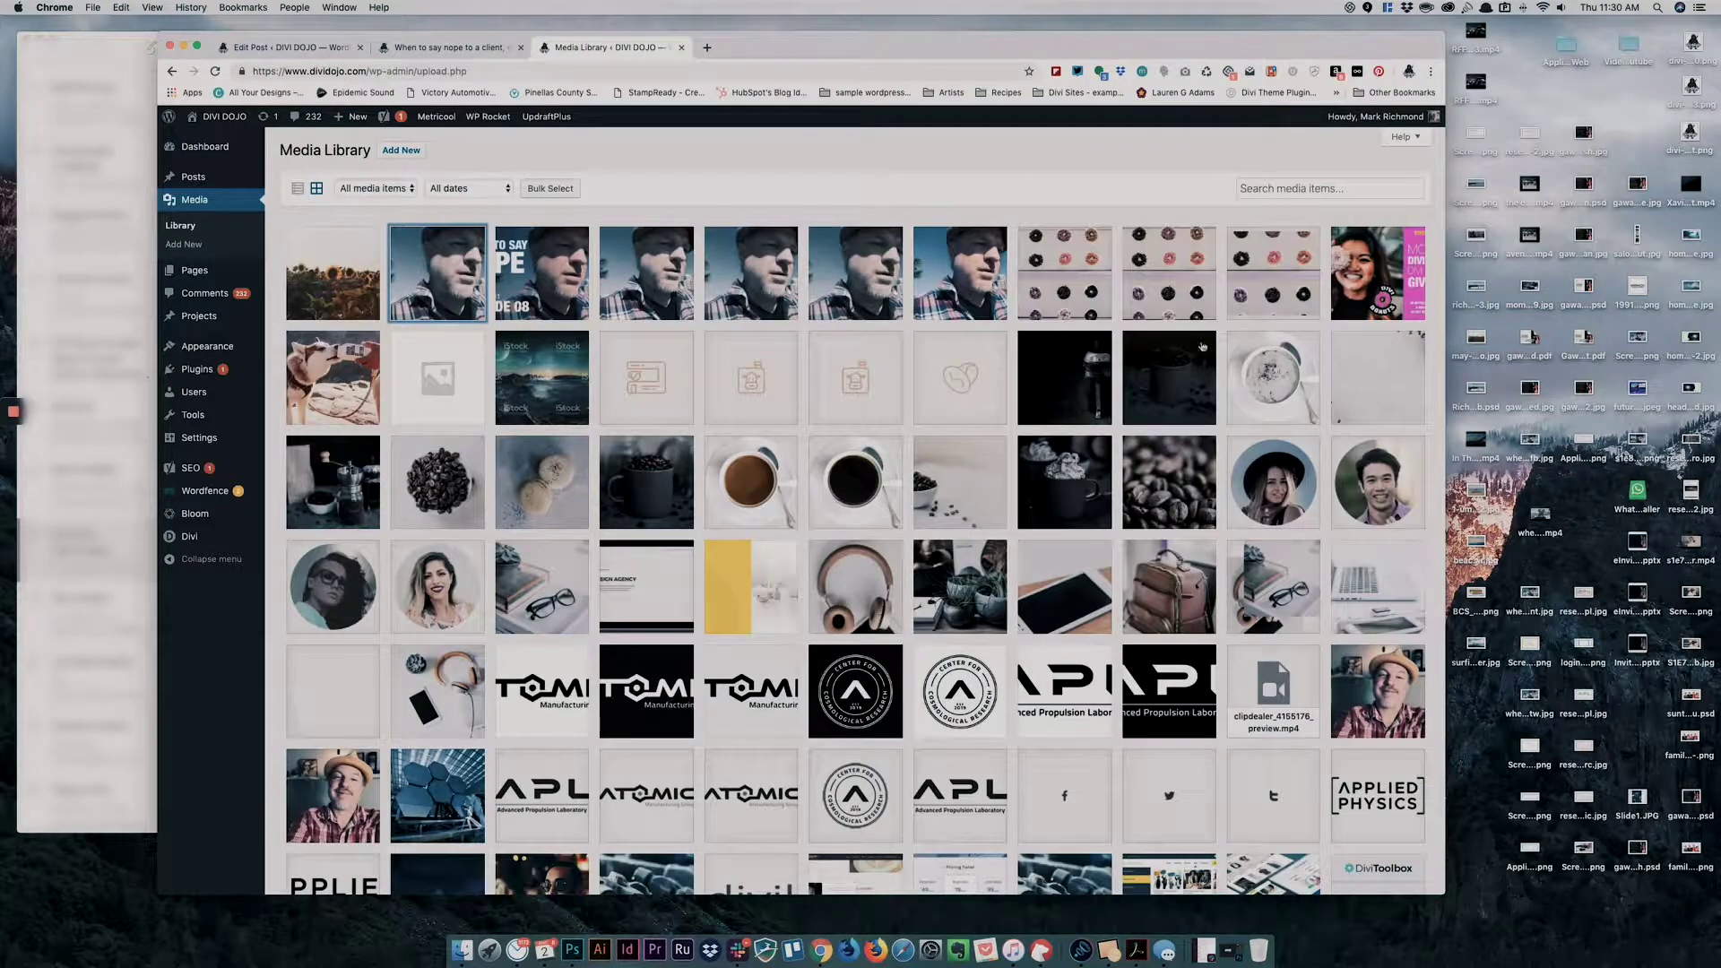
Set the alt text of the when-to-say-nope-to-a-client-tw image to "when to say nope to a client by Divi Dojo -" plus the author's name
{"action": "left_click", "coordinate": [439, 274]}
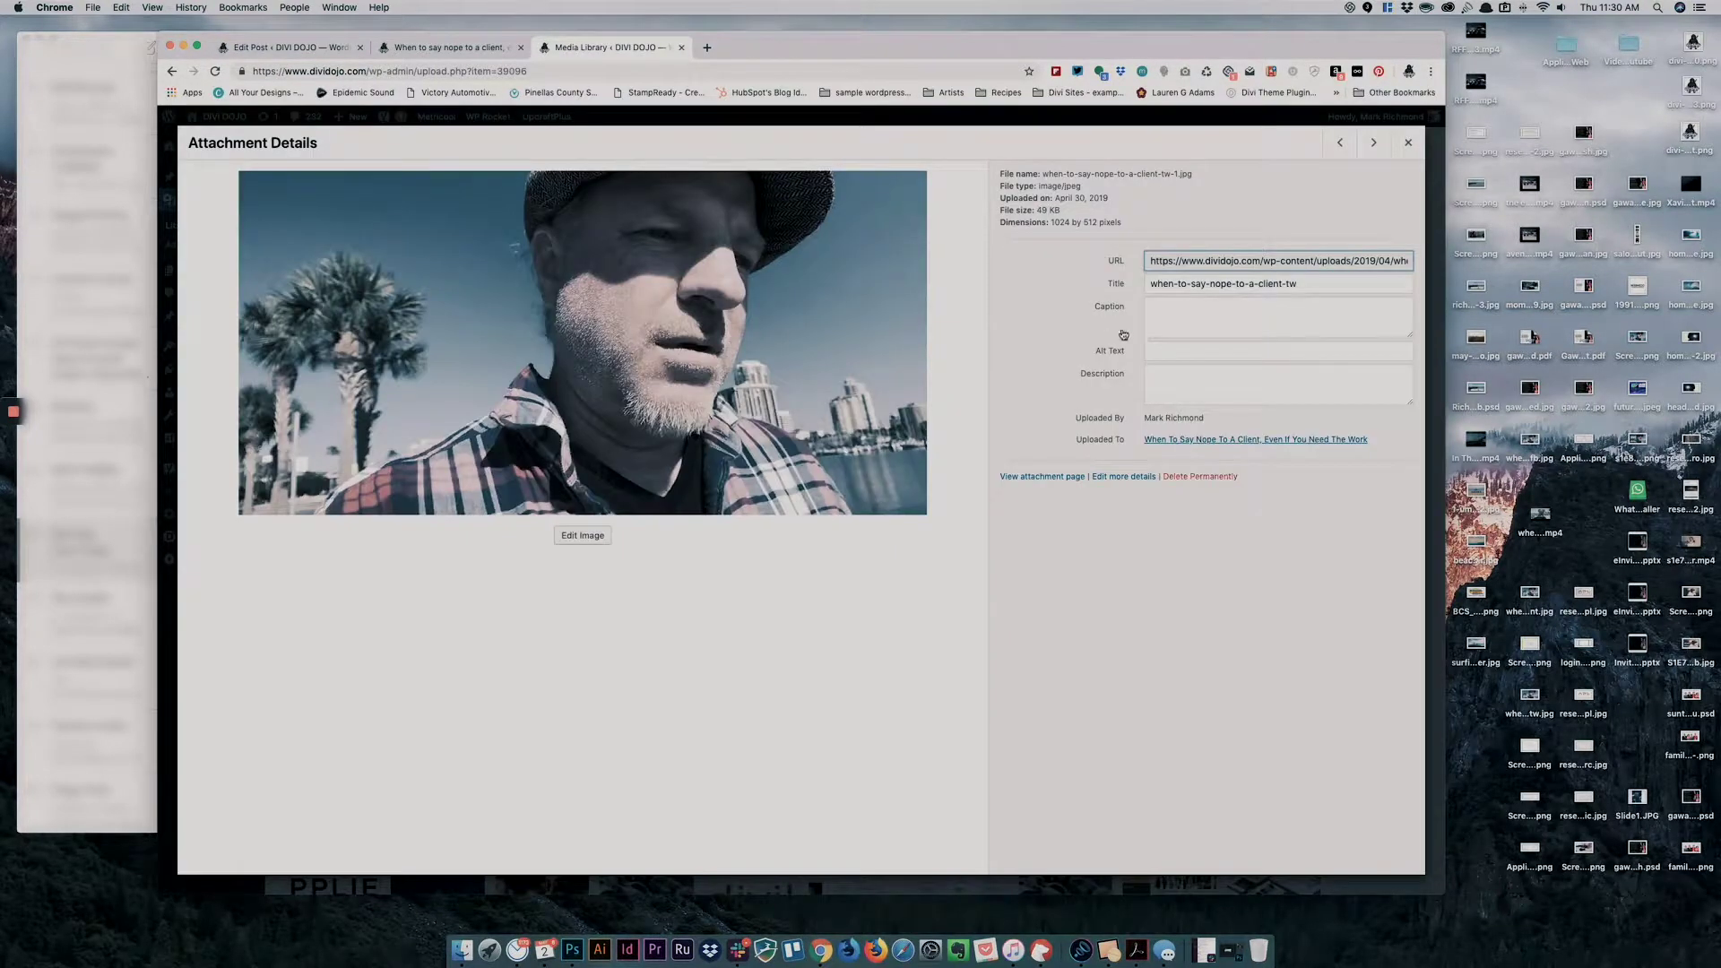
{"action": "left_click", "coordinate": [1181, 349]}
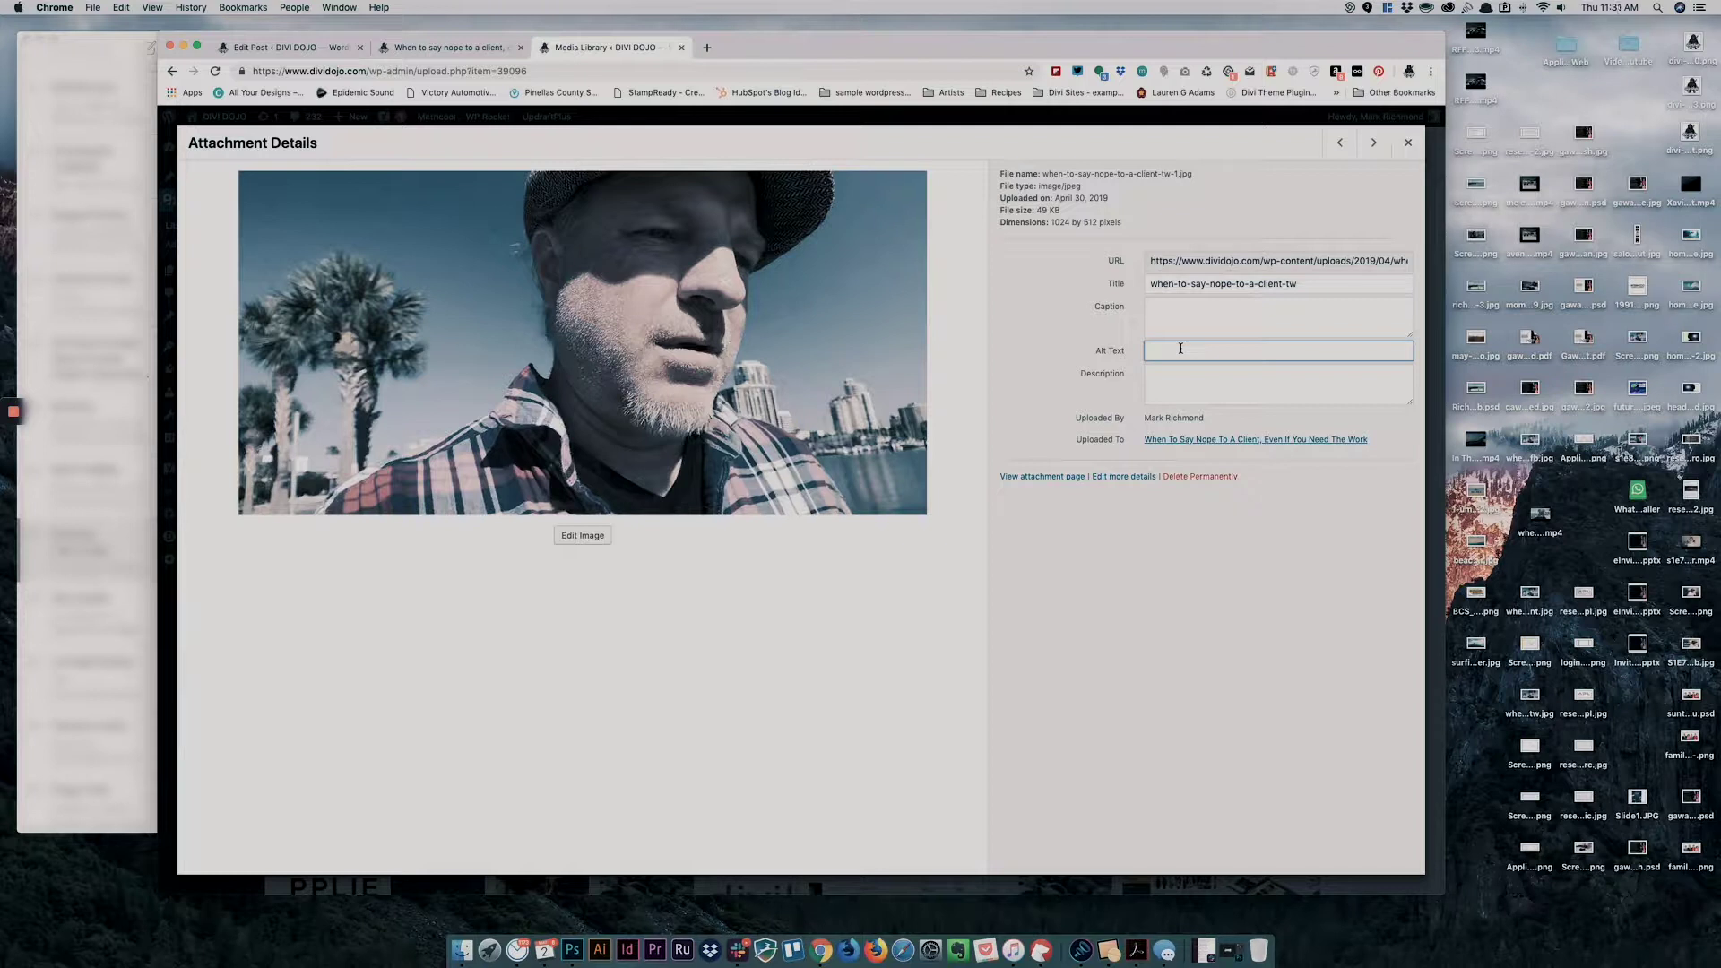
{"action": "type", "text": "How to say"}
{"action": "key", "text": "BackSpace"}
{"action": "key", "text": "BackSpace"}
{"action": "key", "text": "BackSpace"}
{"action": "key", "text": "BackSpace"}
{"action": "key", "text": "BackSpace"}
{"action": "type", "text": "when to say nope to a client by Divi Dojo"}
{"action": "key", "text": "Tab"}
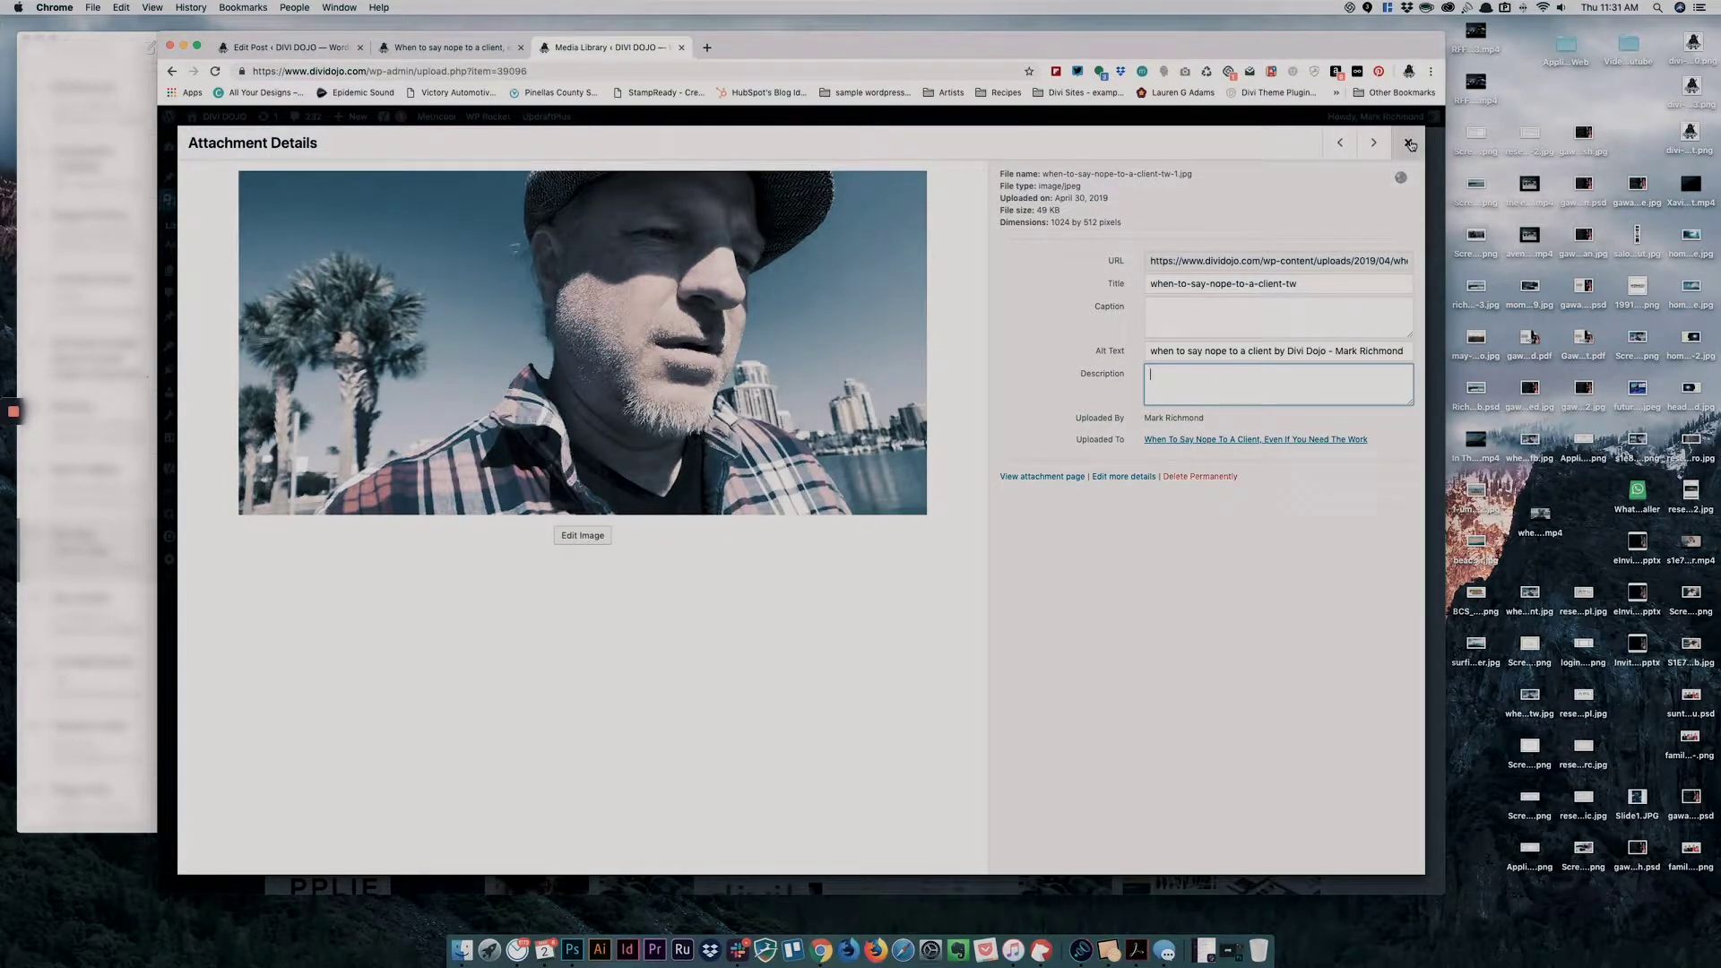
{"action": "left_click", "coordinate": [1409, 144]}
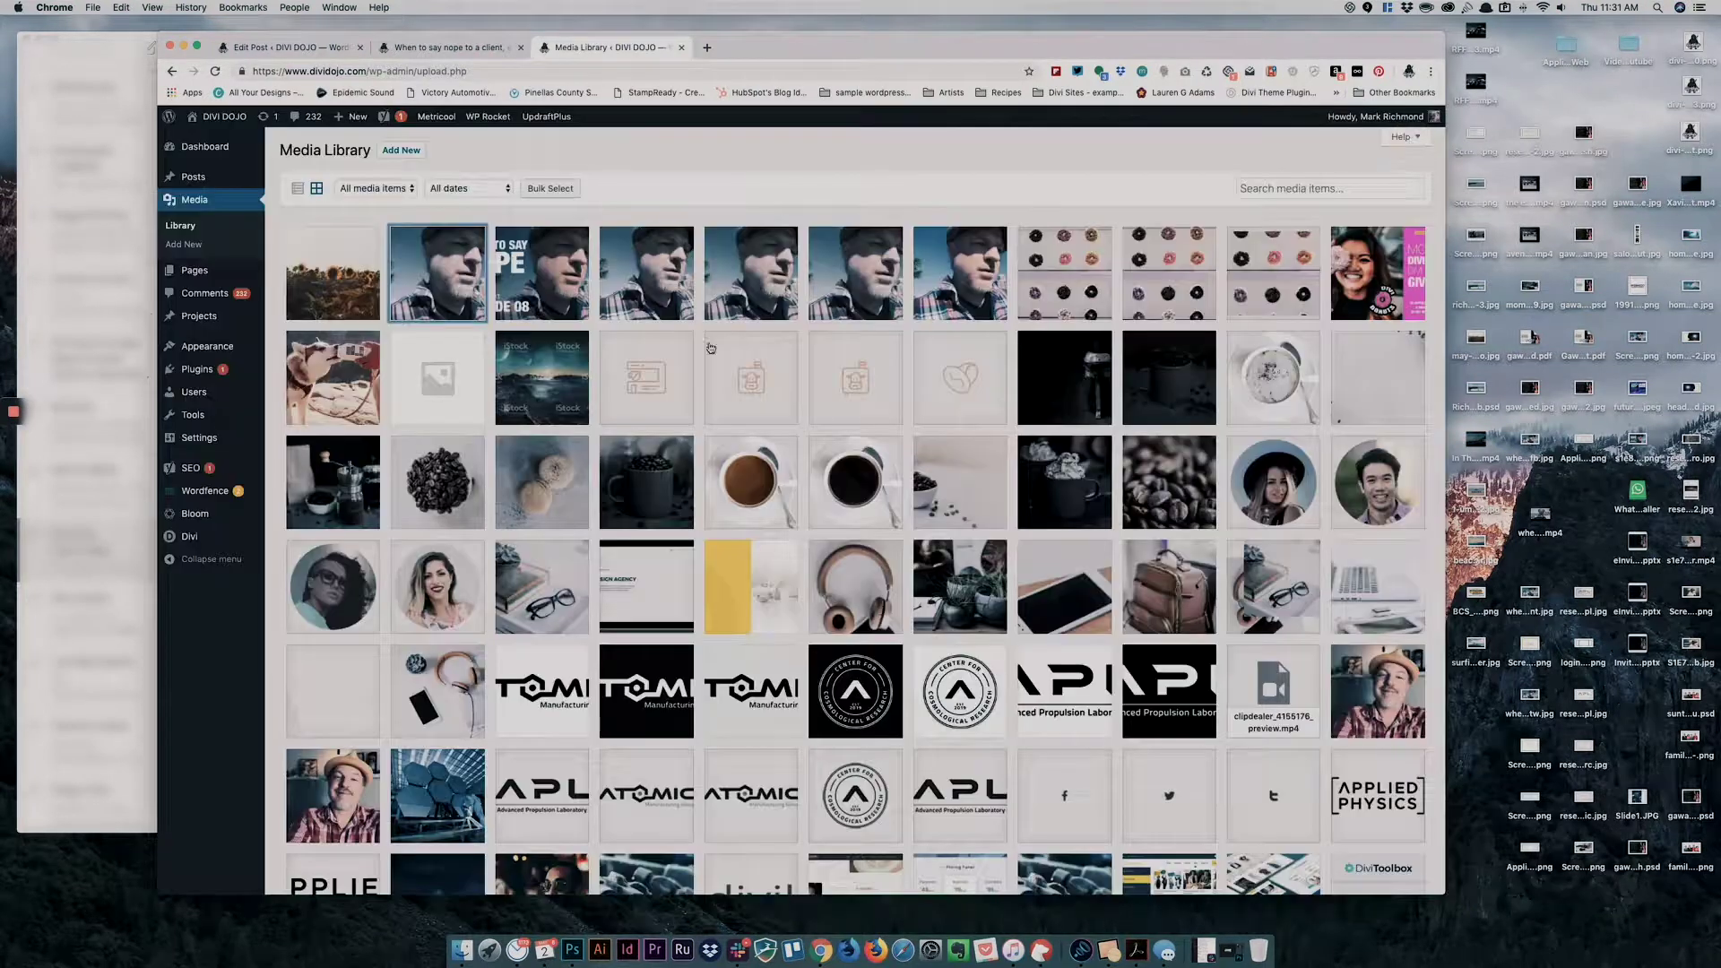
Recheck the Yoast keyphrase problems in the post editor against the introduction paragraph on the preview page
{"action": "left_click", "coordinate": [476, 47]}
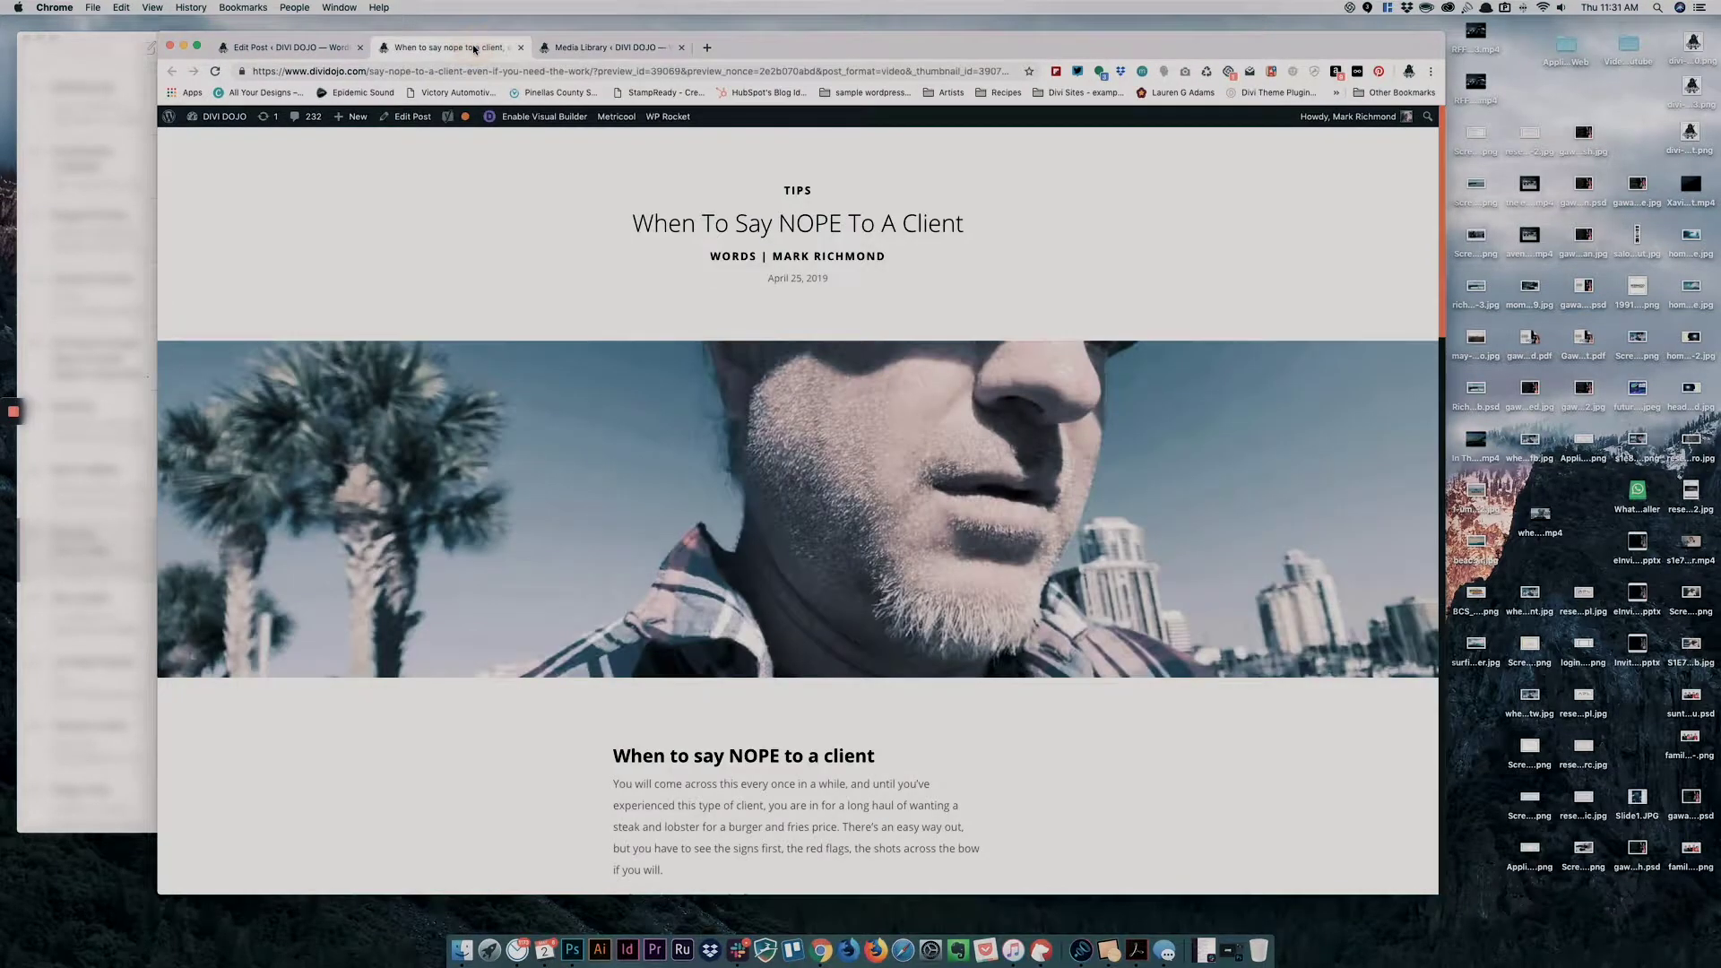
{"action": "left_click", "coordinate": [289, 48]}
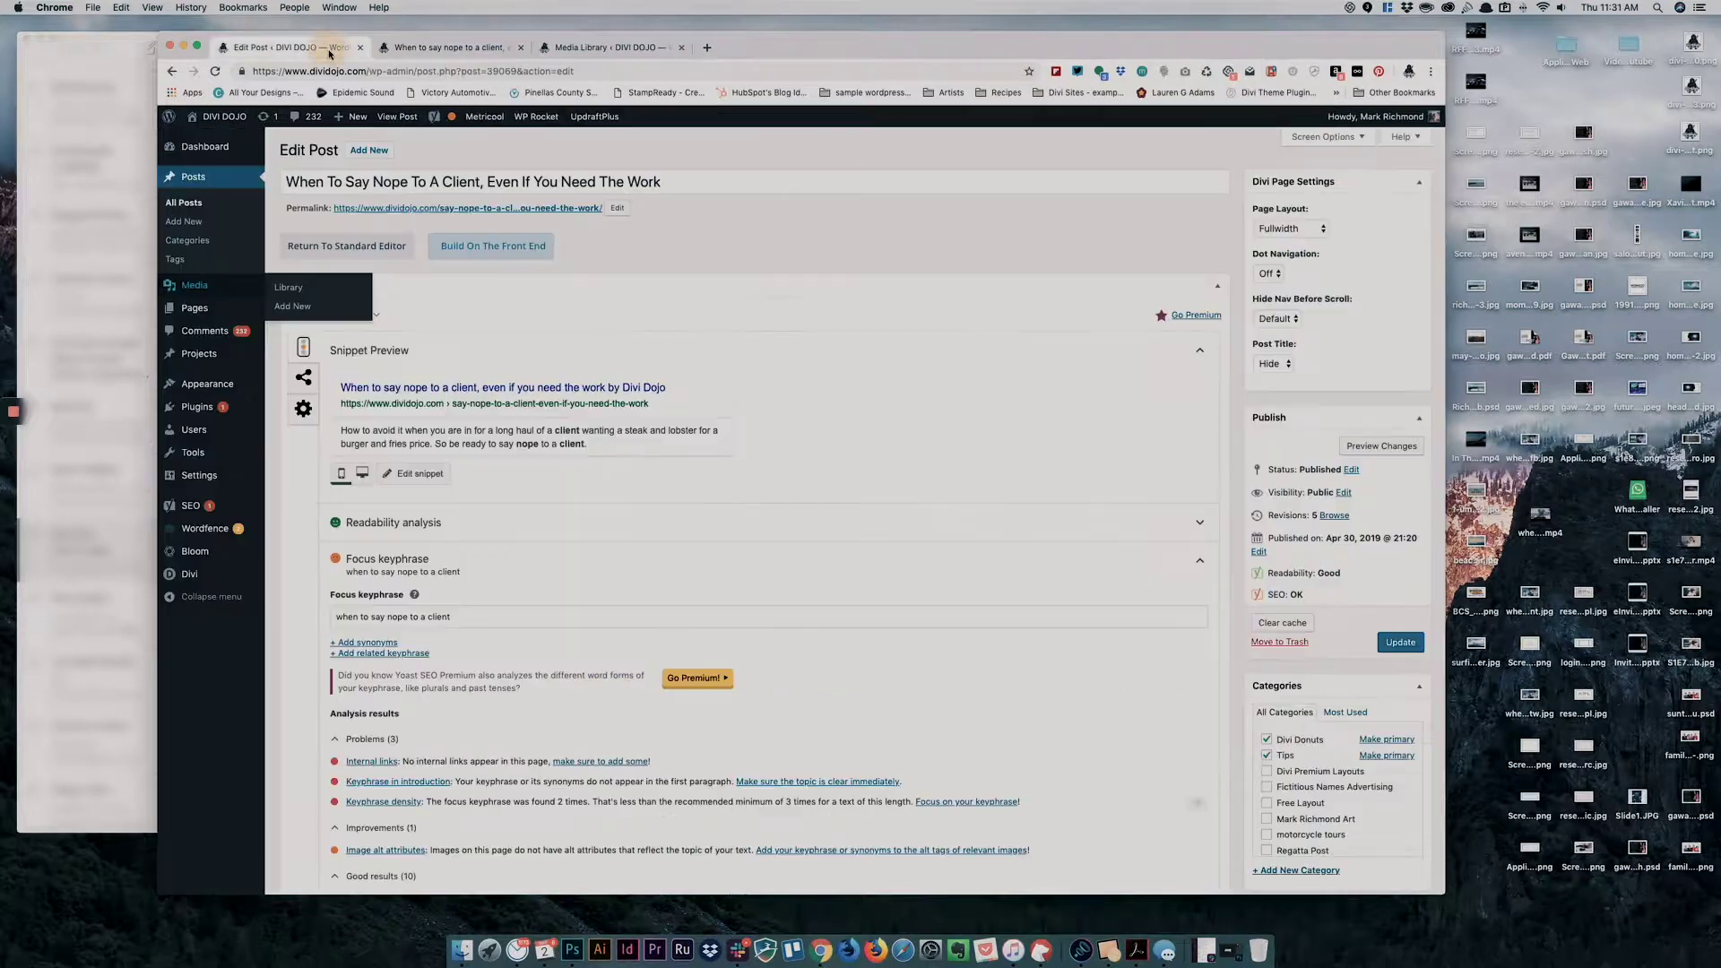
{"action": "scroll", "coordinate": [502, 502], "scroll_direction": "down", "scroll_amount": 5}
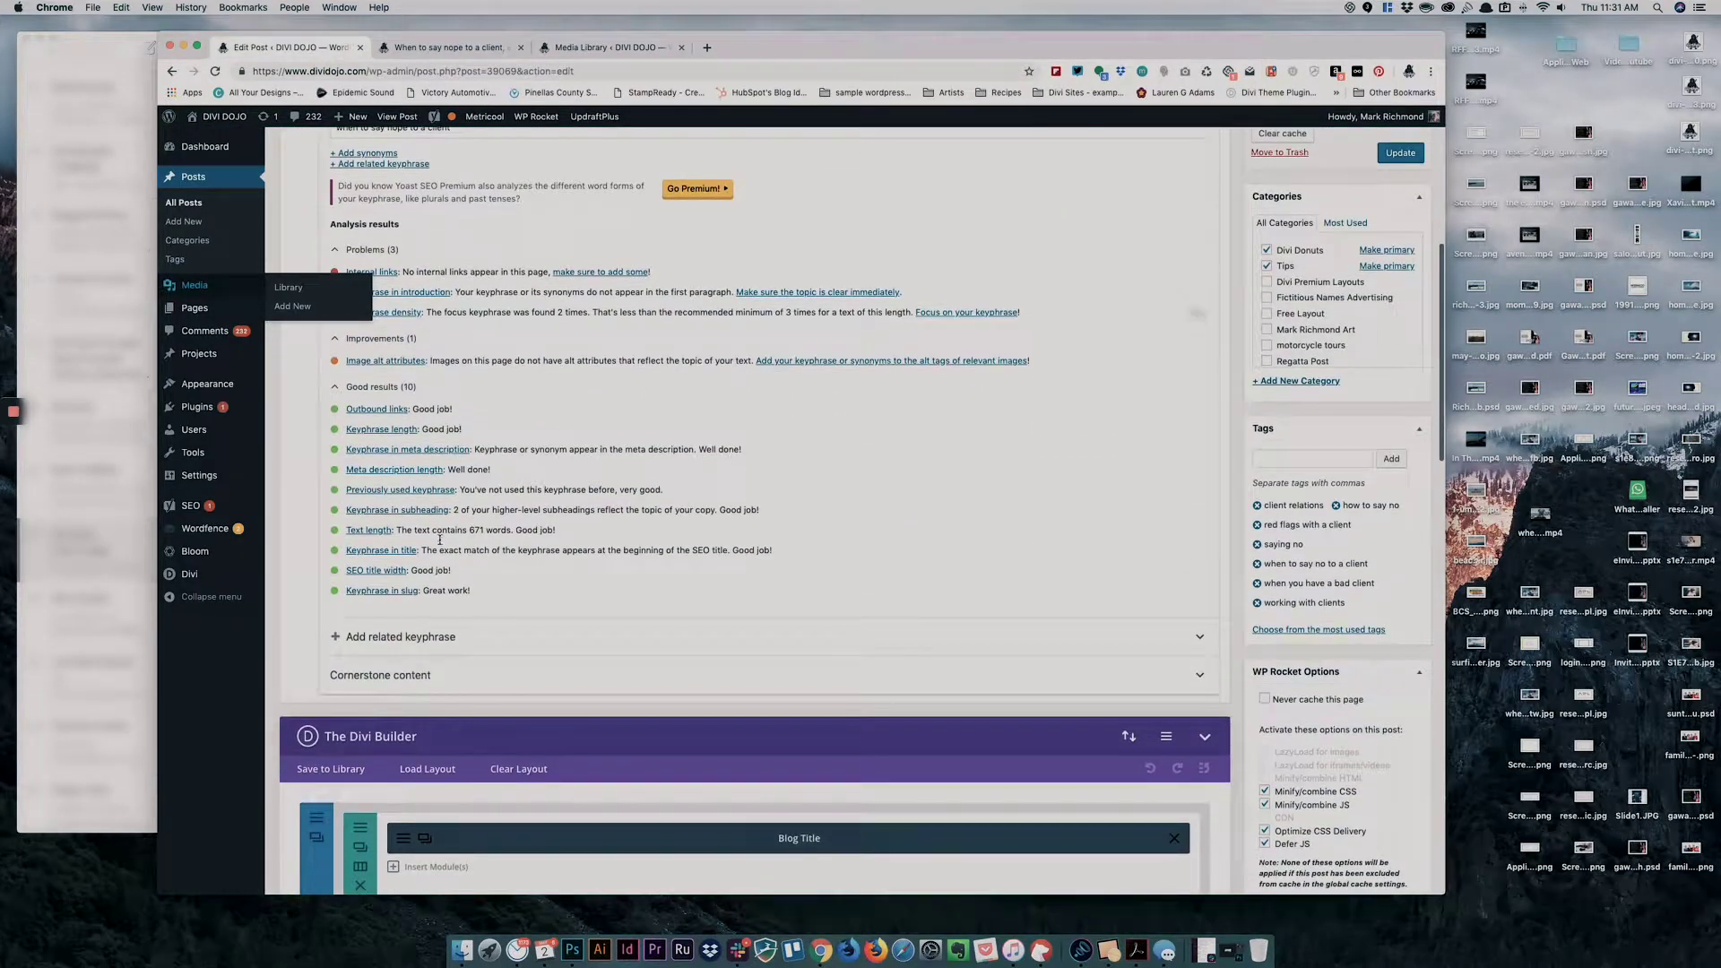
{"action": "scroll", "coordinate": [439, 539], "scroll_direction": "up", "scroll_amount": 3}
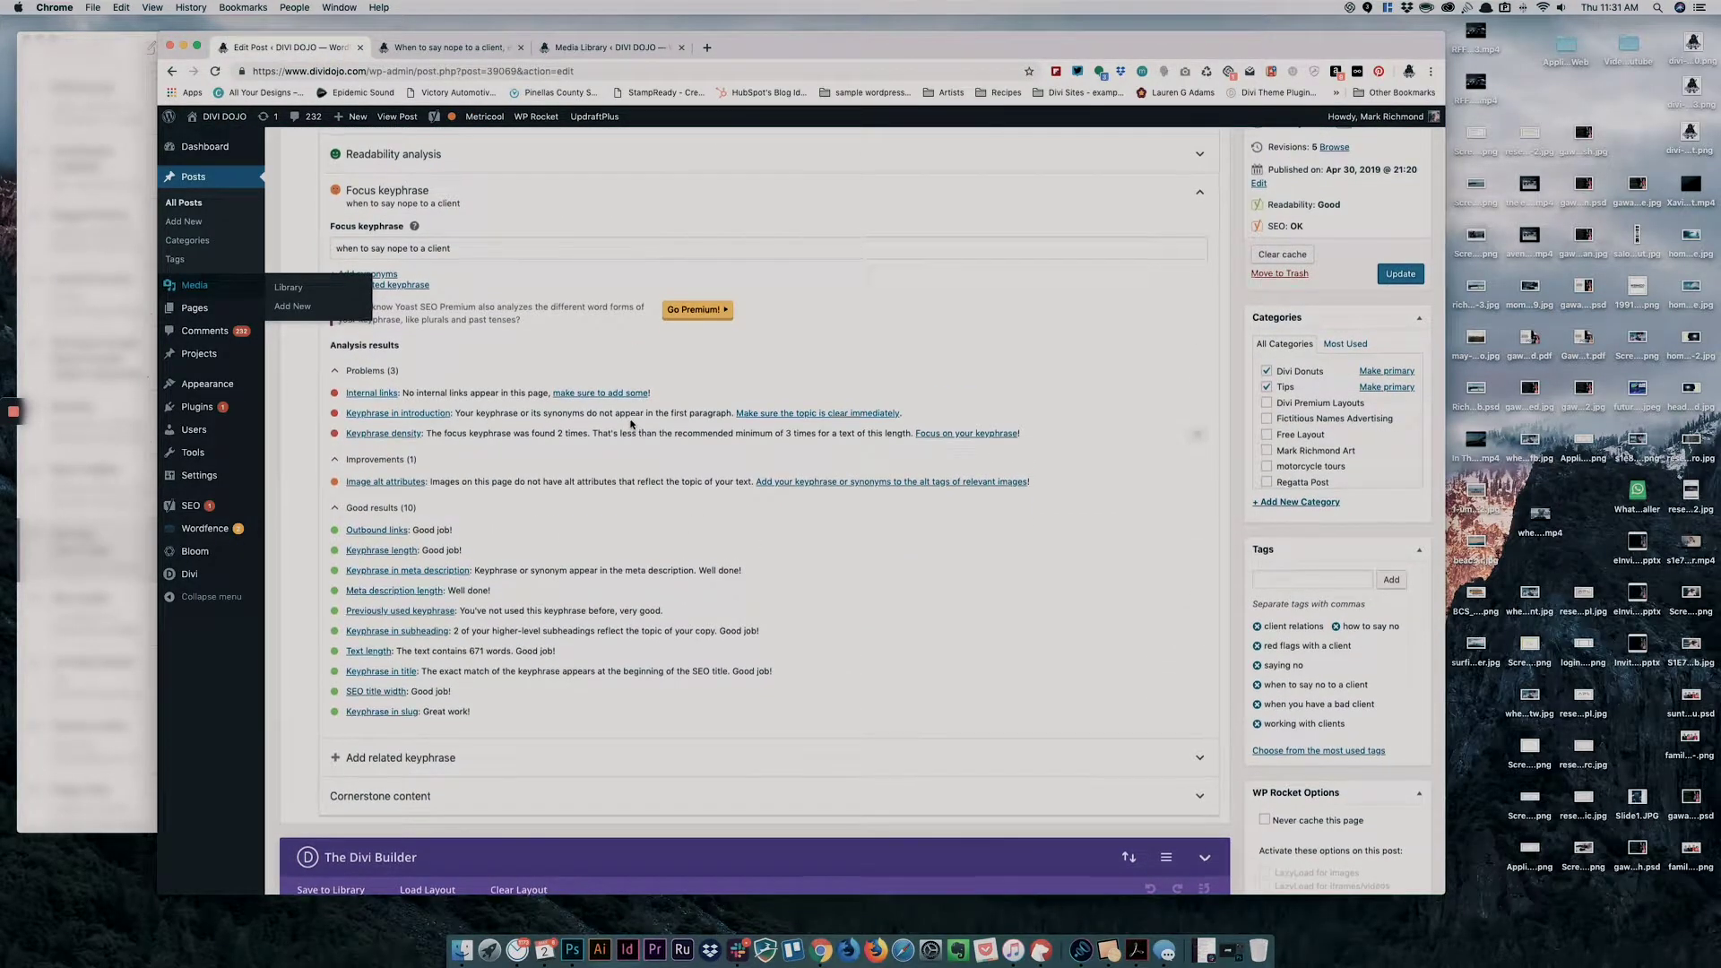
{"action": "scroll", "coordinate": [633, 424], "scroll_direction": "up", "scroll_amount": 1}
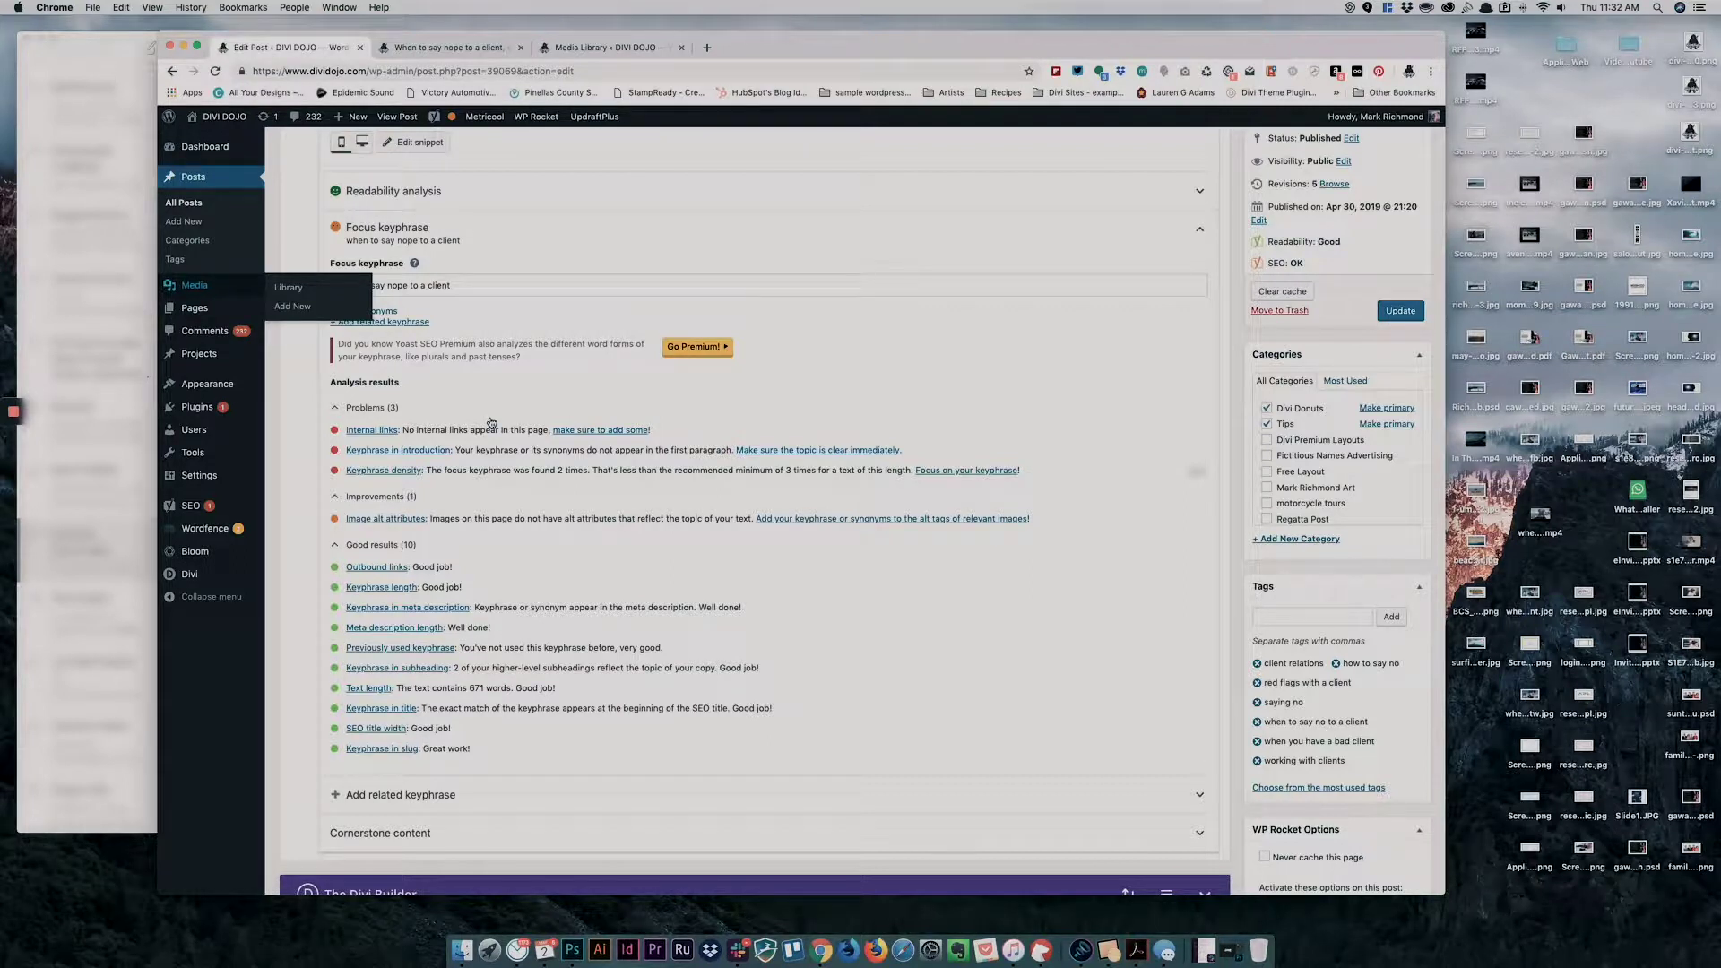
{"action": "left_click", "coordinate": [499, 51]}
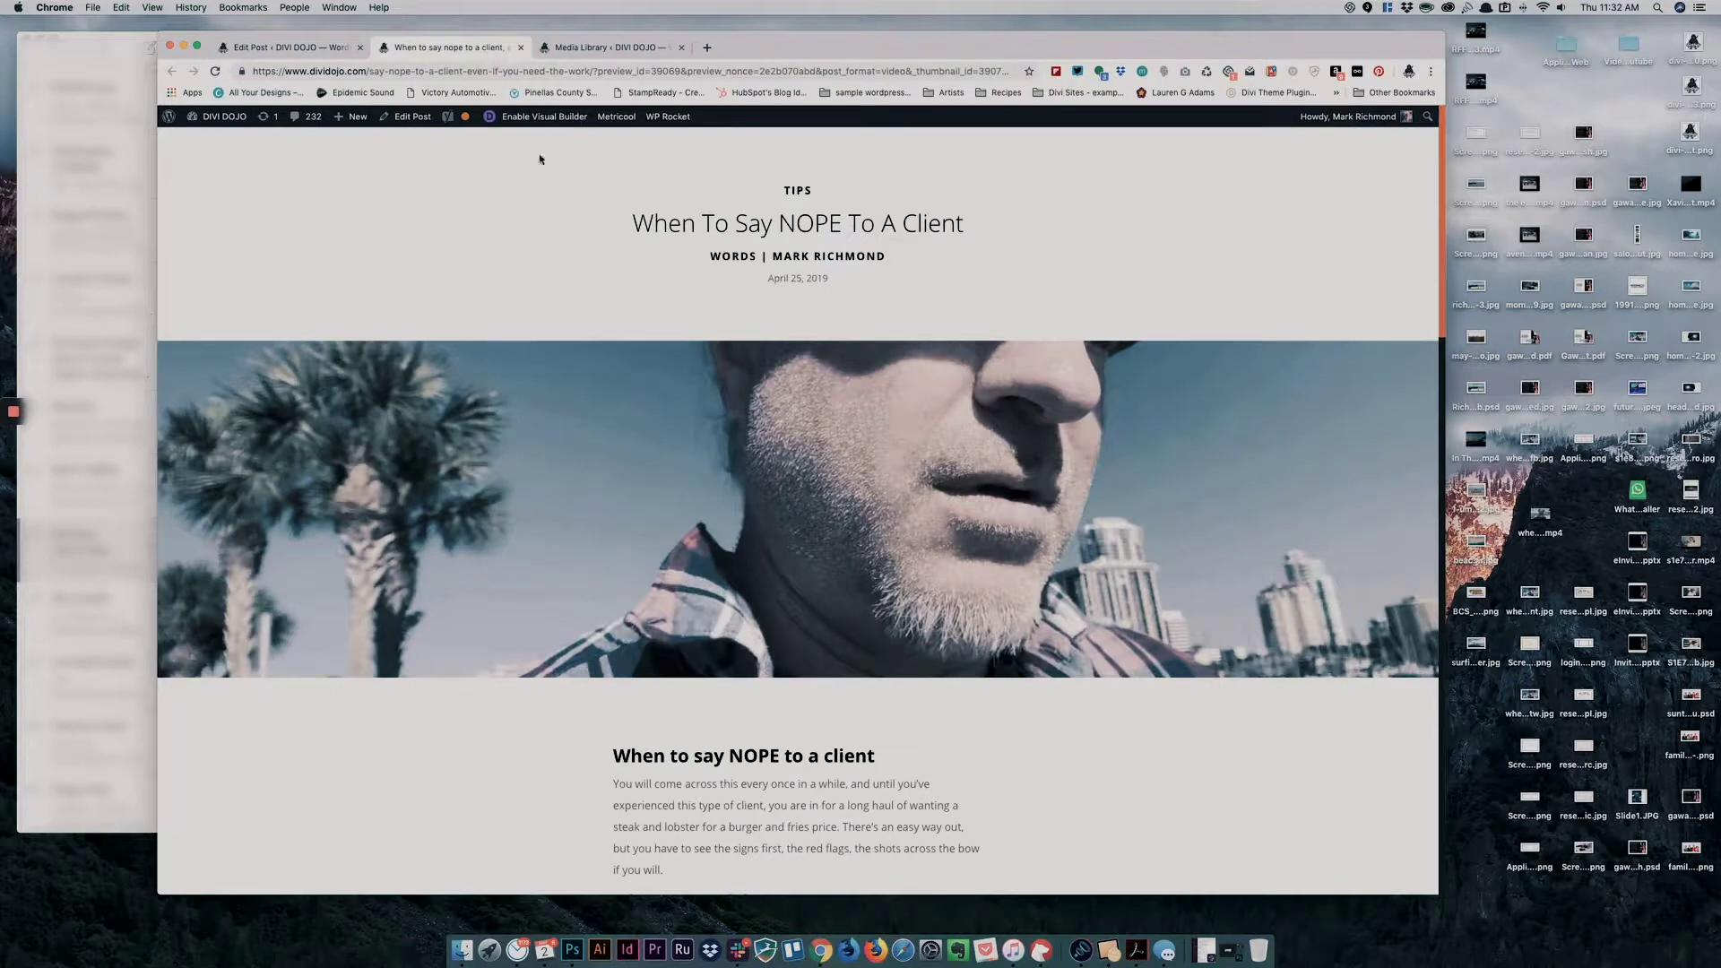
{"action": "scroll", "coordinate": [834, 306], "scroll_direction": "down", "scroll_amount": 6}
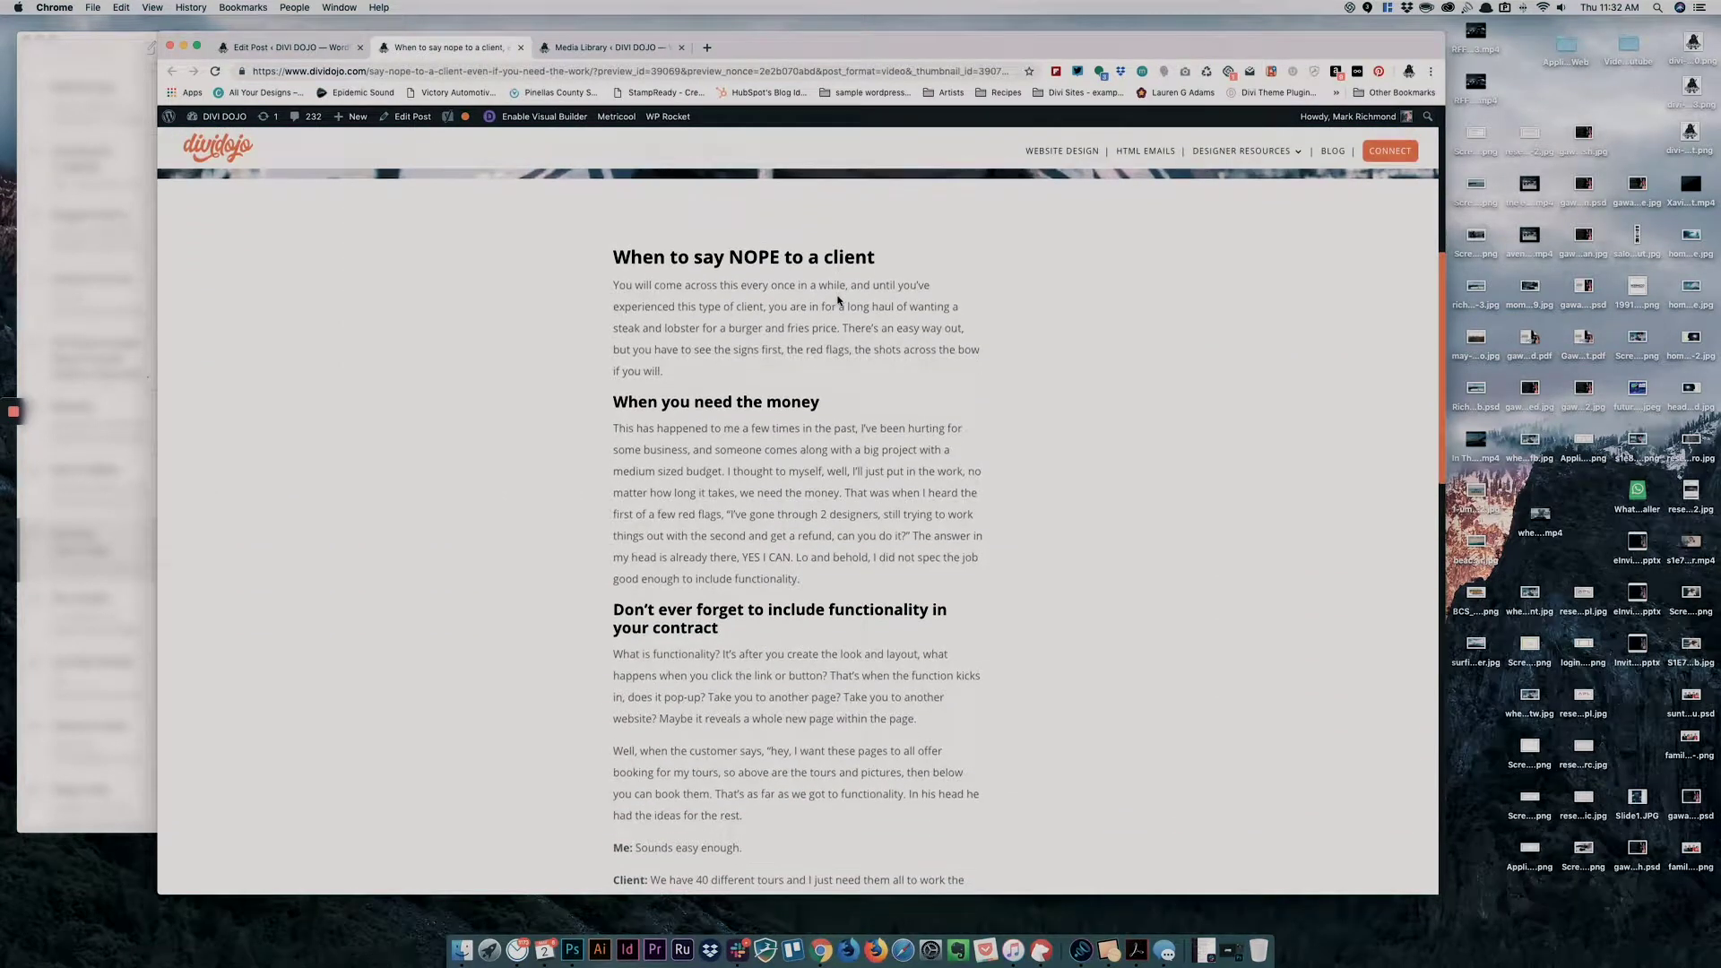
Review the rest of the preview page down to the YouTube channel link against the Yoast problems and the post's Divi Builder modules
{"action": "scroll", "coordinate": [833, 307], "scroll_direction": "down", "scroll_amount": 10}
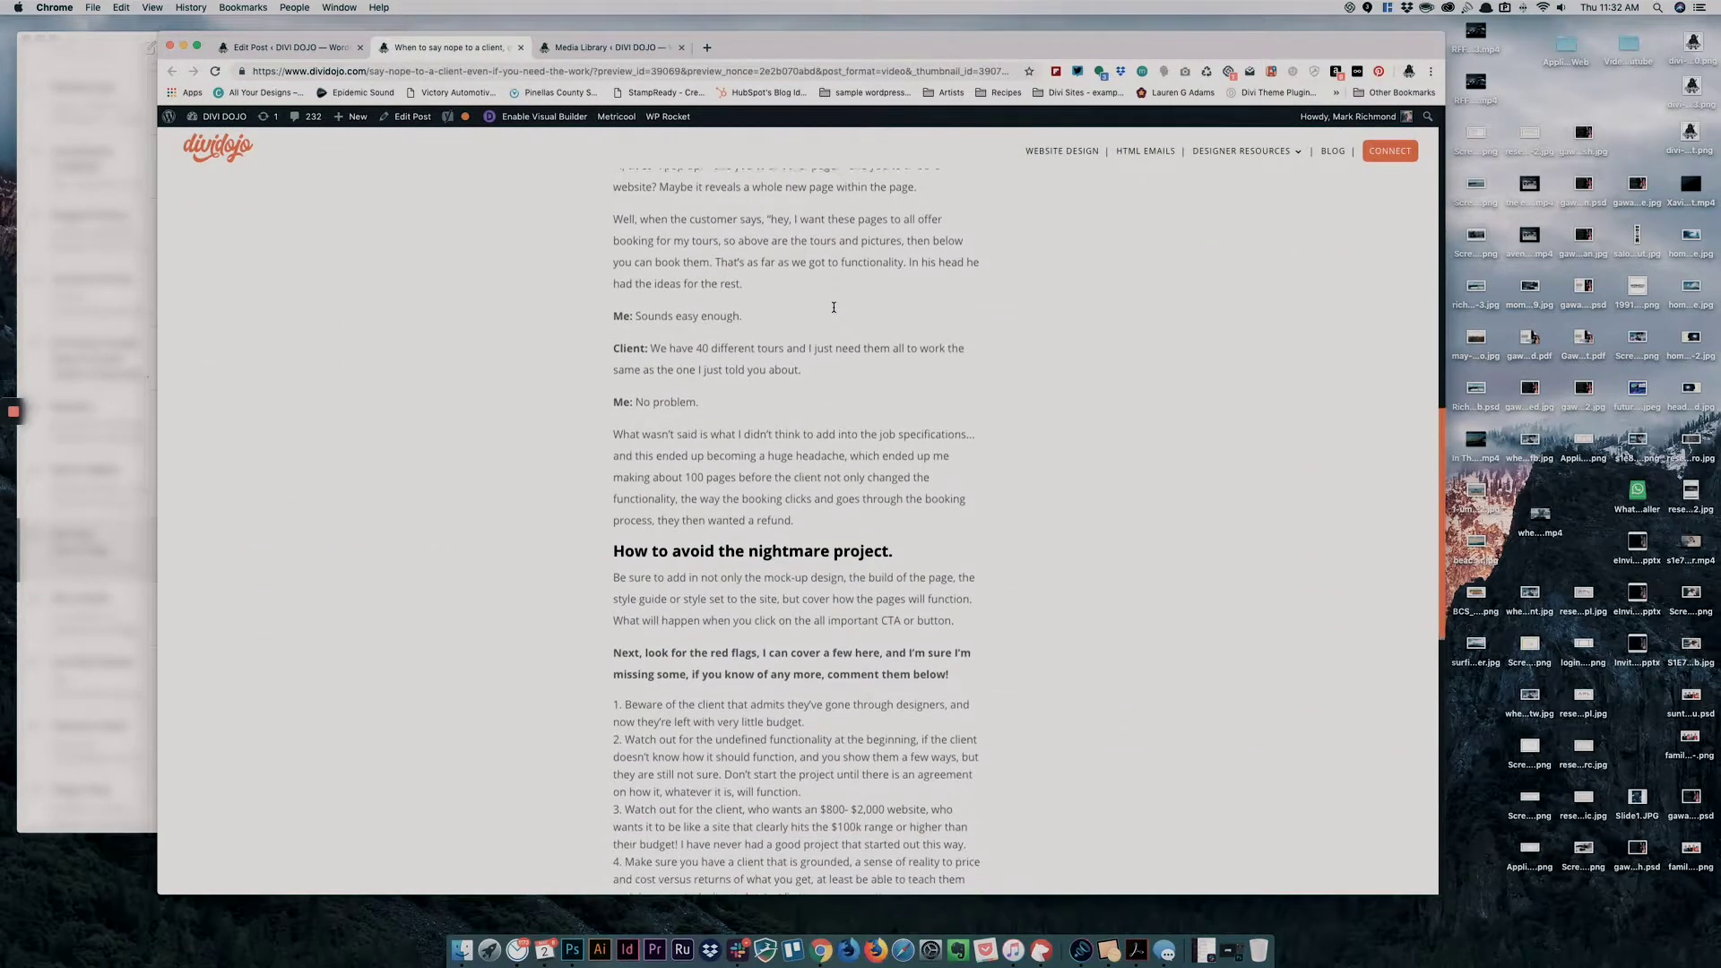
{"action": "scroll", "coordinate": [834, 306], "scroll_direction": "down", "scroll_amount": 10}
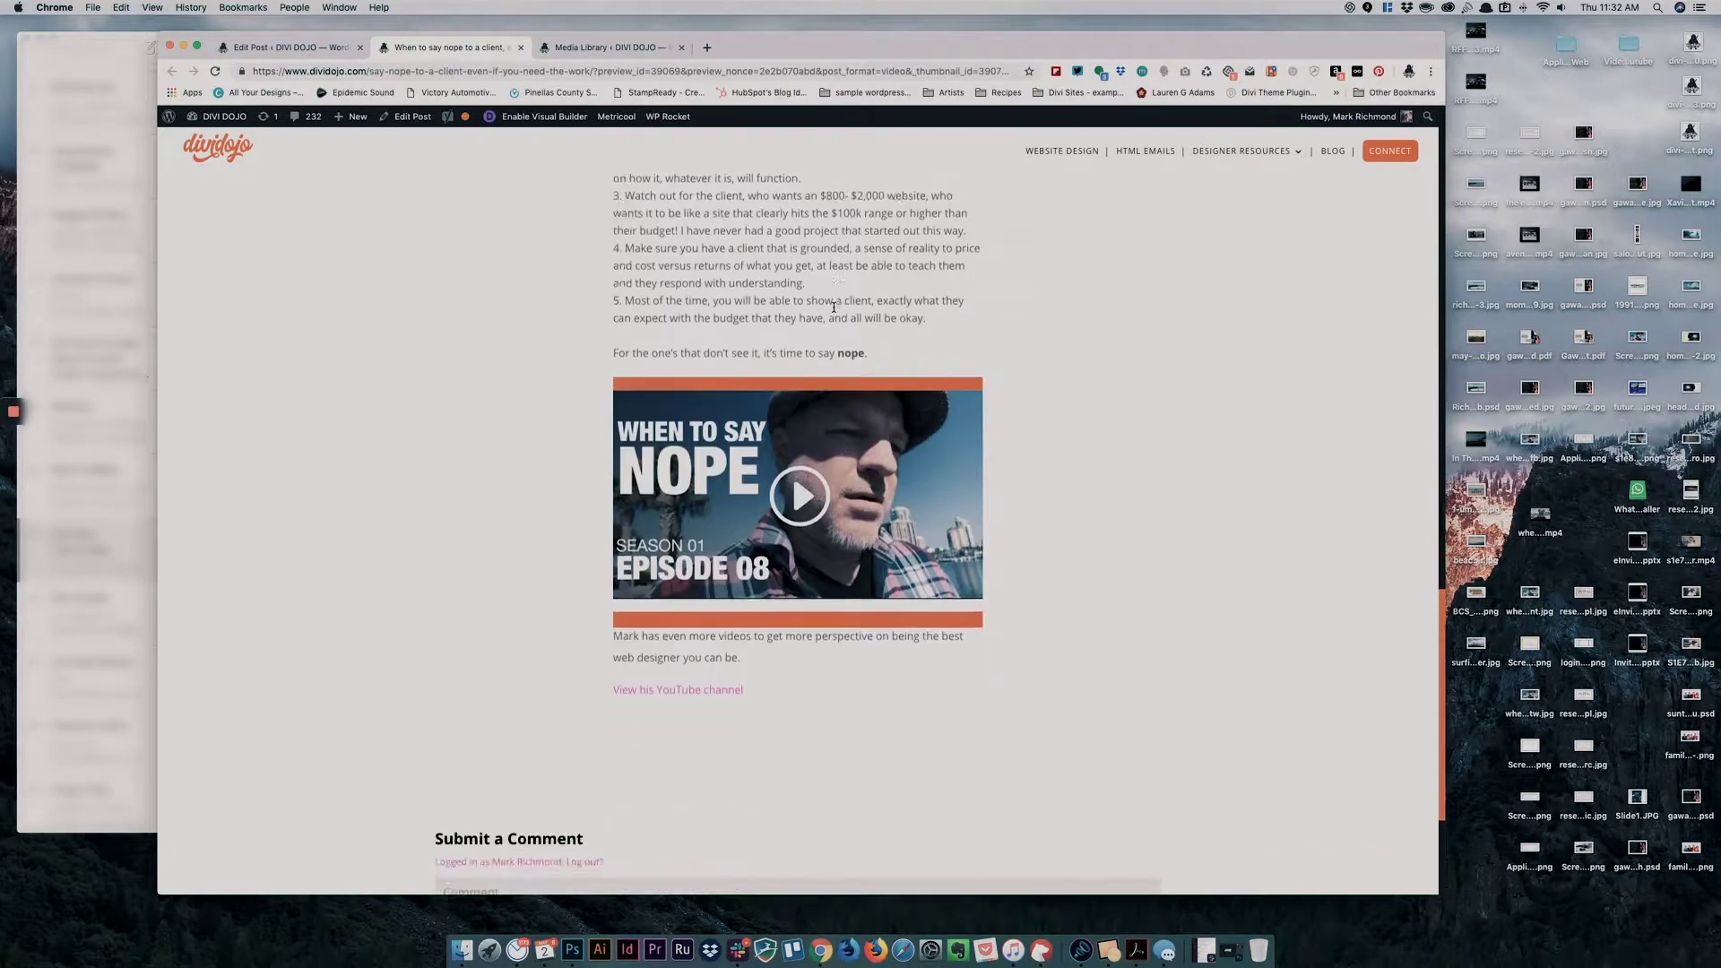
{"action": "scroll", "coordinate": [834, 307], "scroll_direction": "down", "scroll_amount": 1}
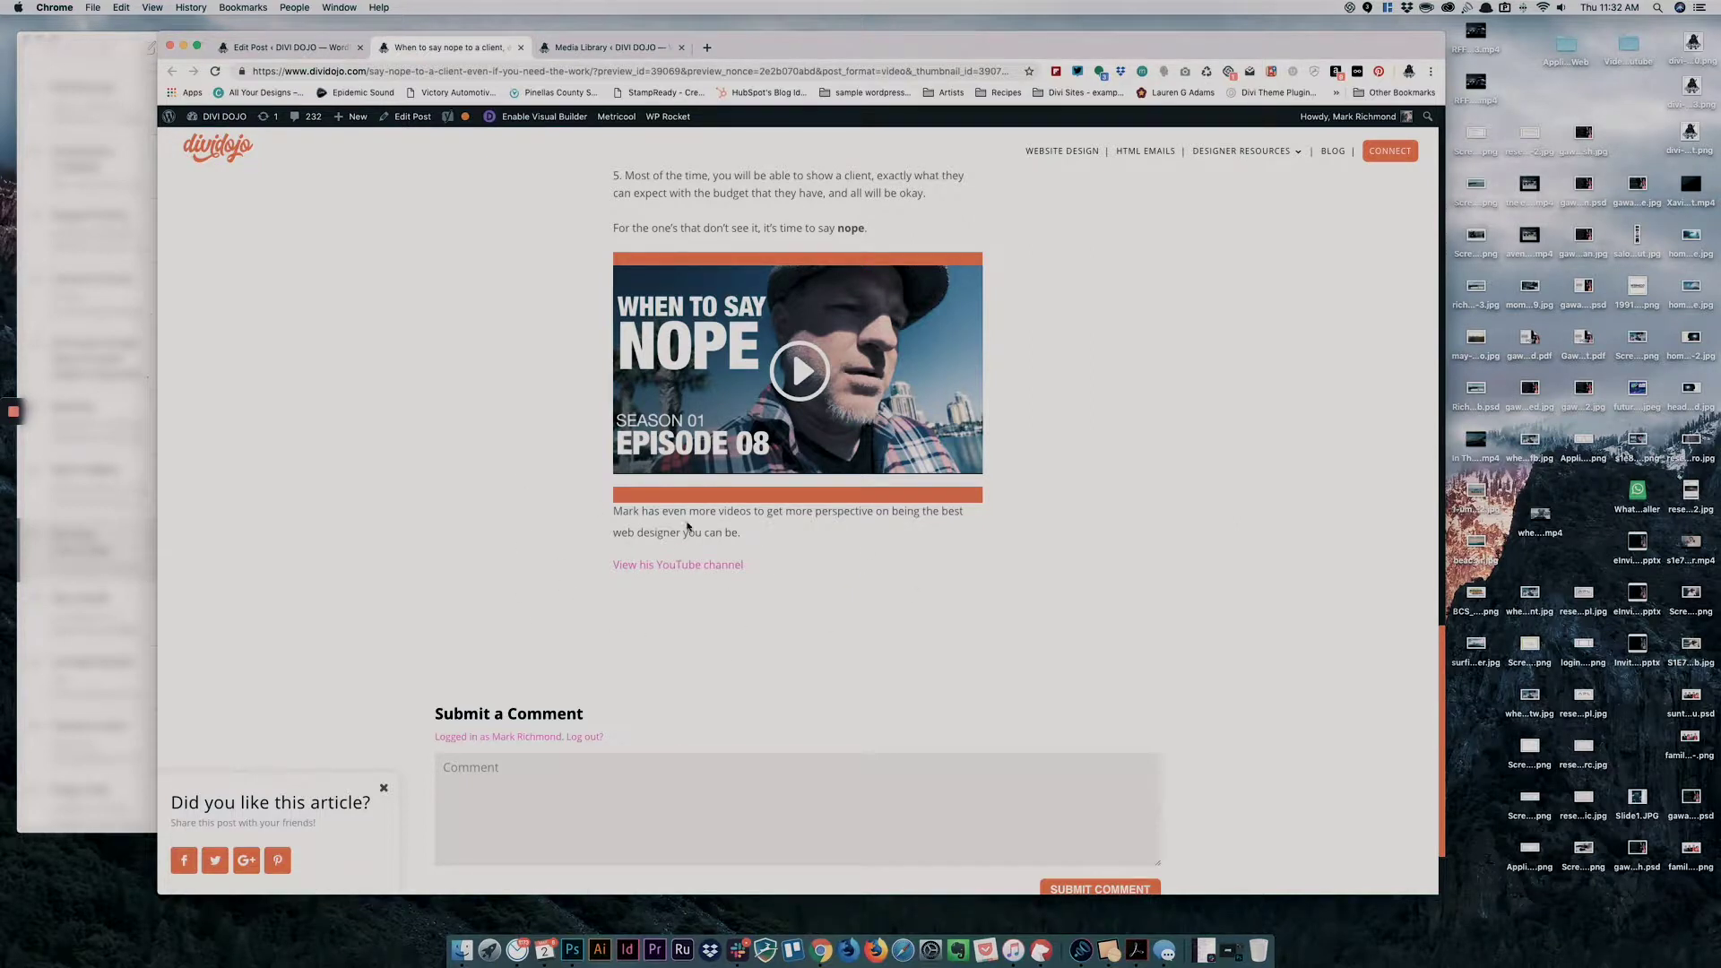
{"action": "left_click", "coordinate": [363, 47]}
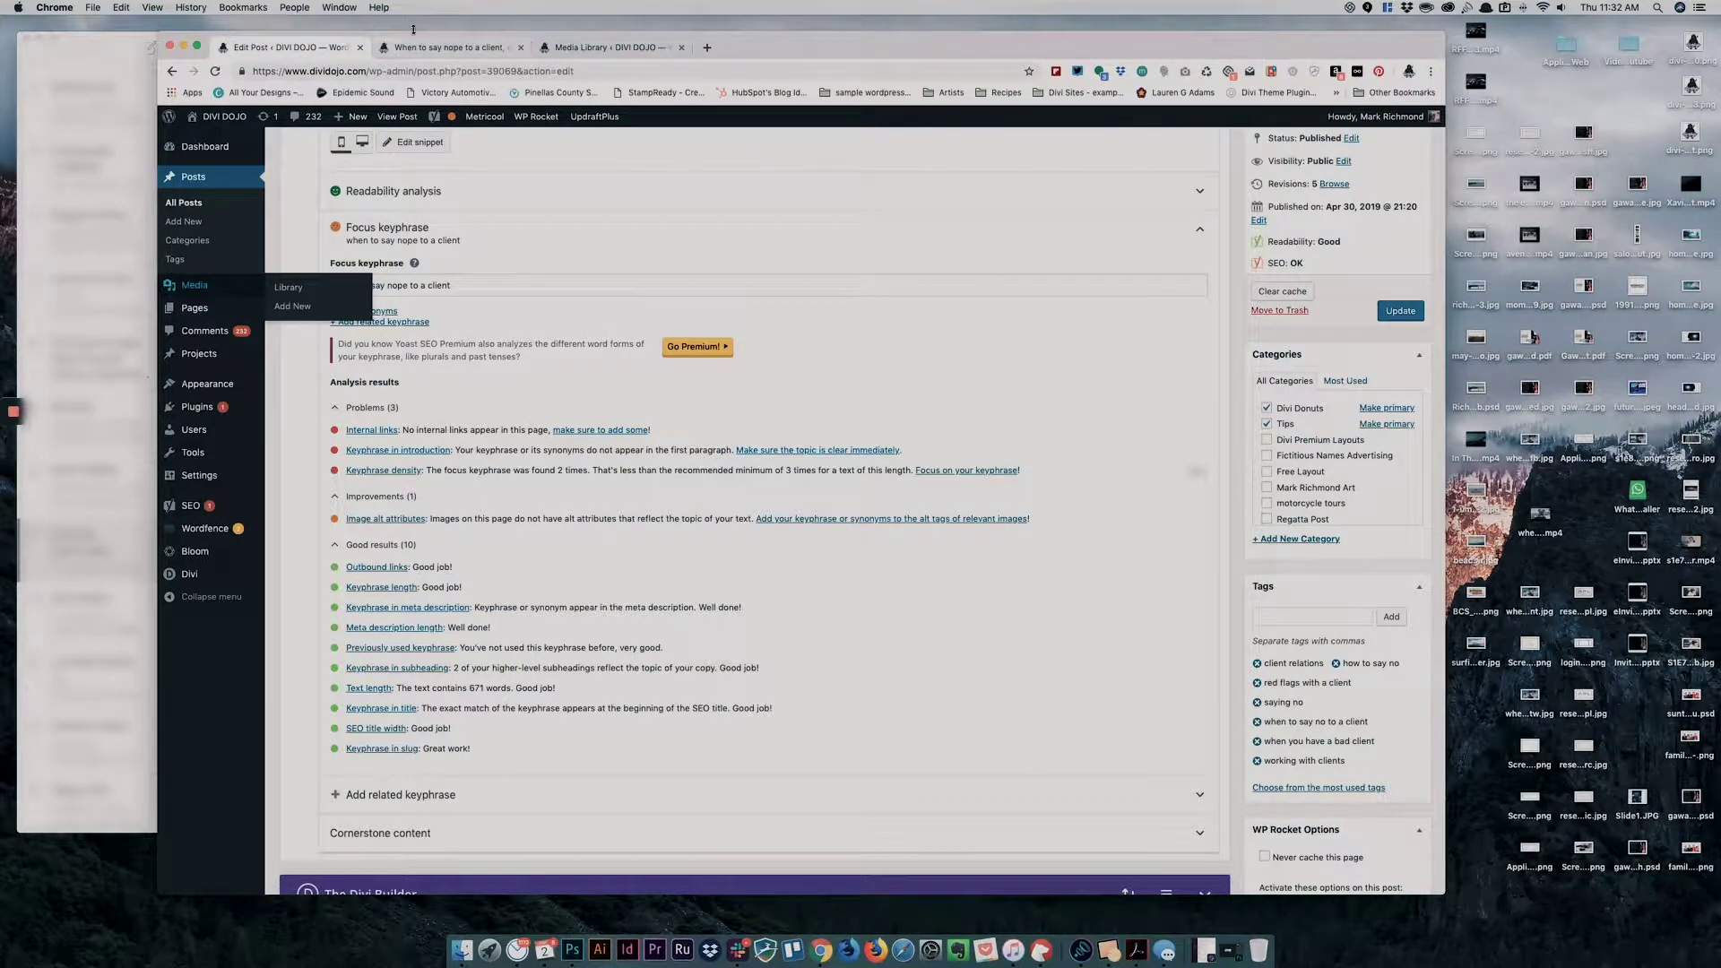
{"action": "left_click", "coordinate": [427, 54]}
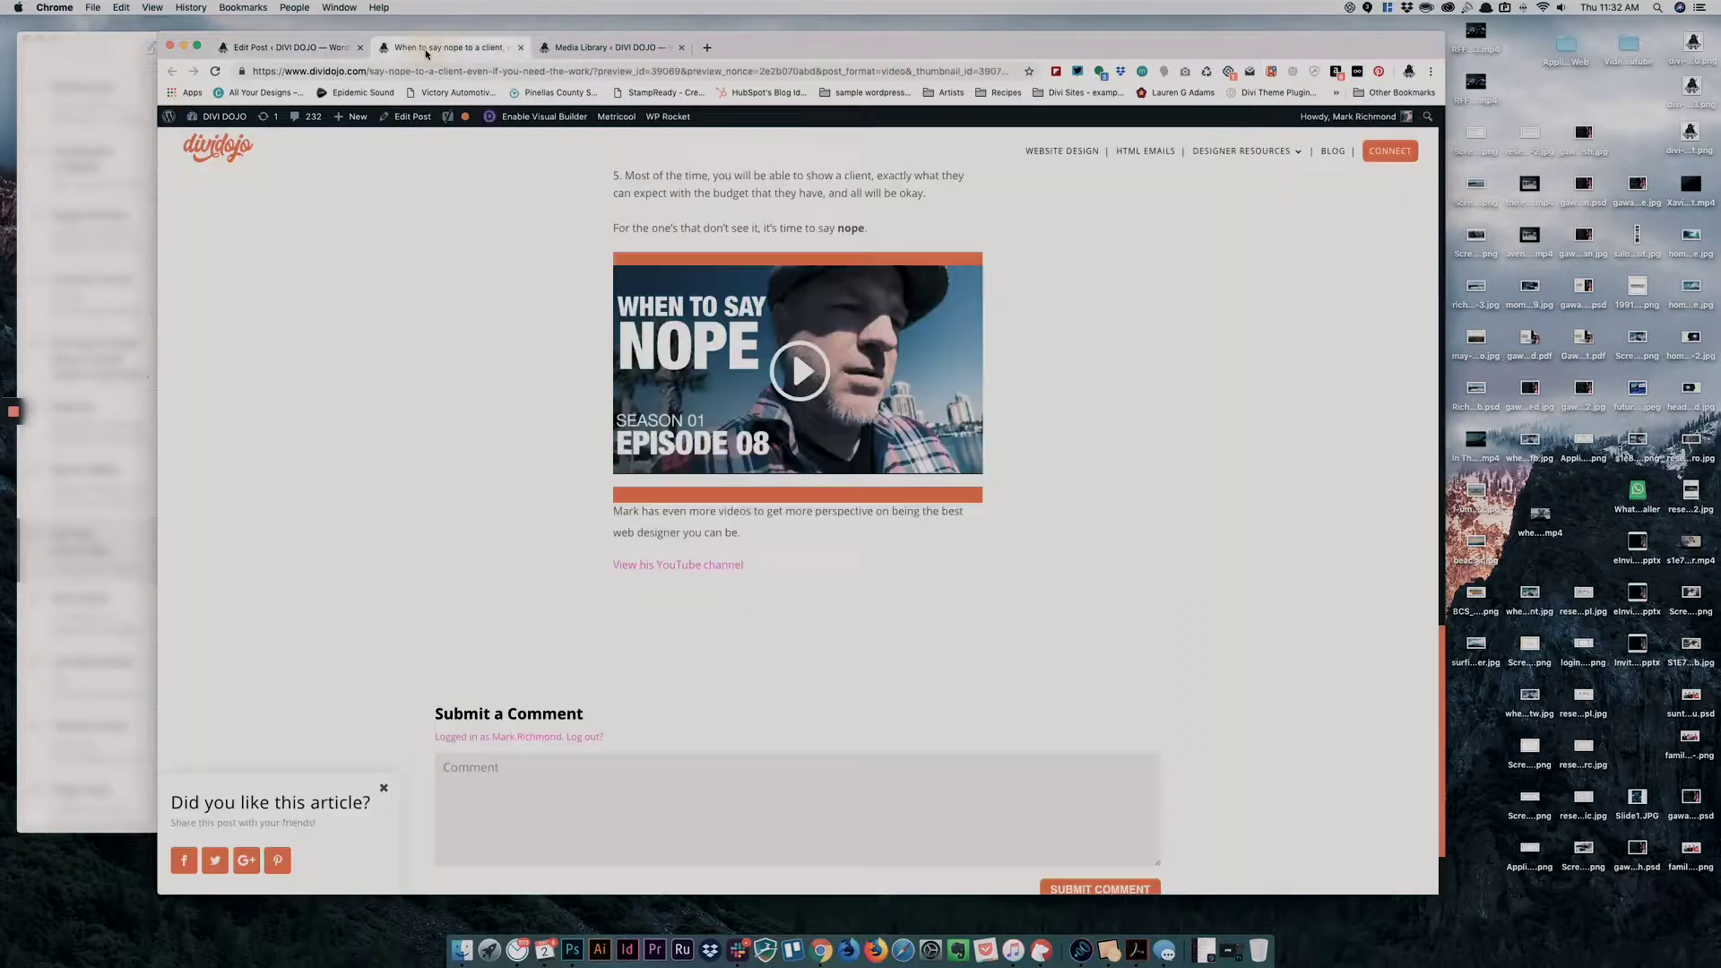
{"action": "left_click", "coordinate": [340, 45]}
{"action": "scroll", "coordinate": [718, 493], "scroll_direction": "up", "scroll_amount": 10}
{"action": "scroll", "coordinate": [723, 487], "scroll_direction": "down", "scroll_amount": 3}
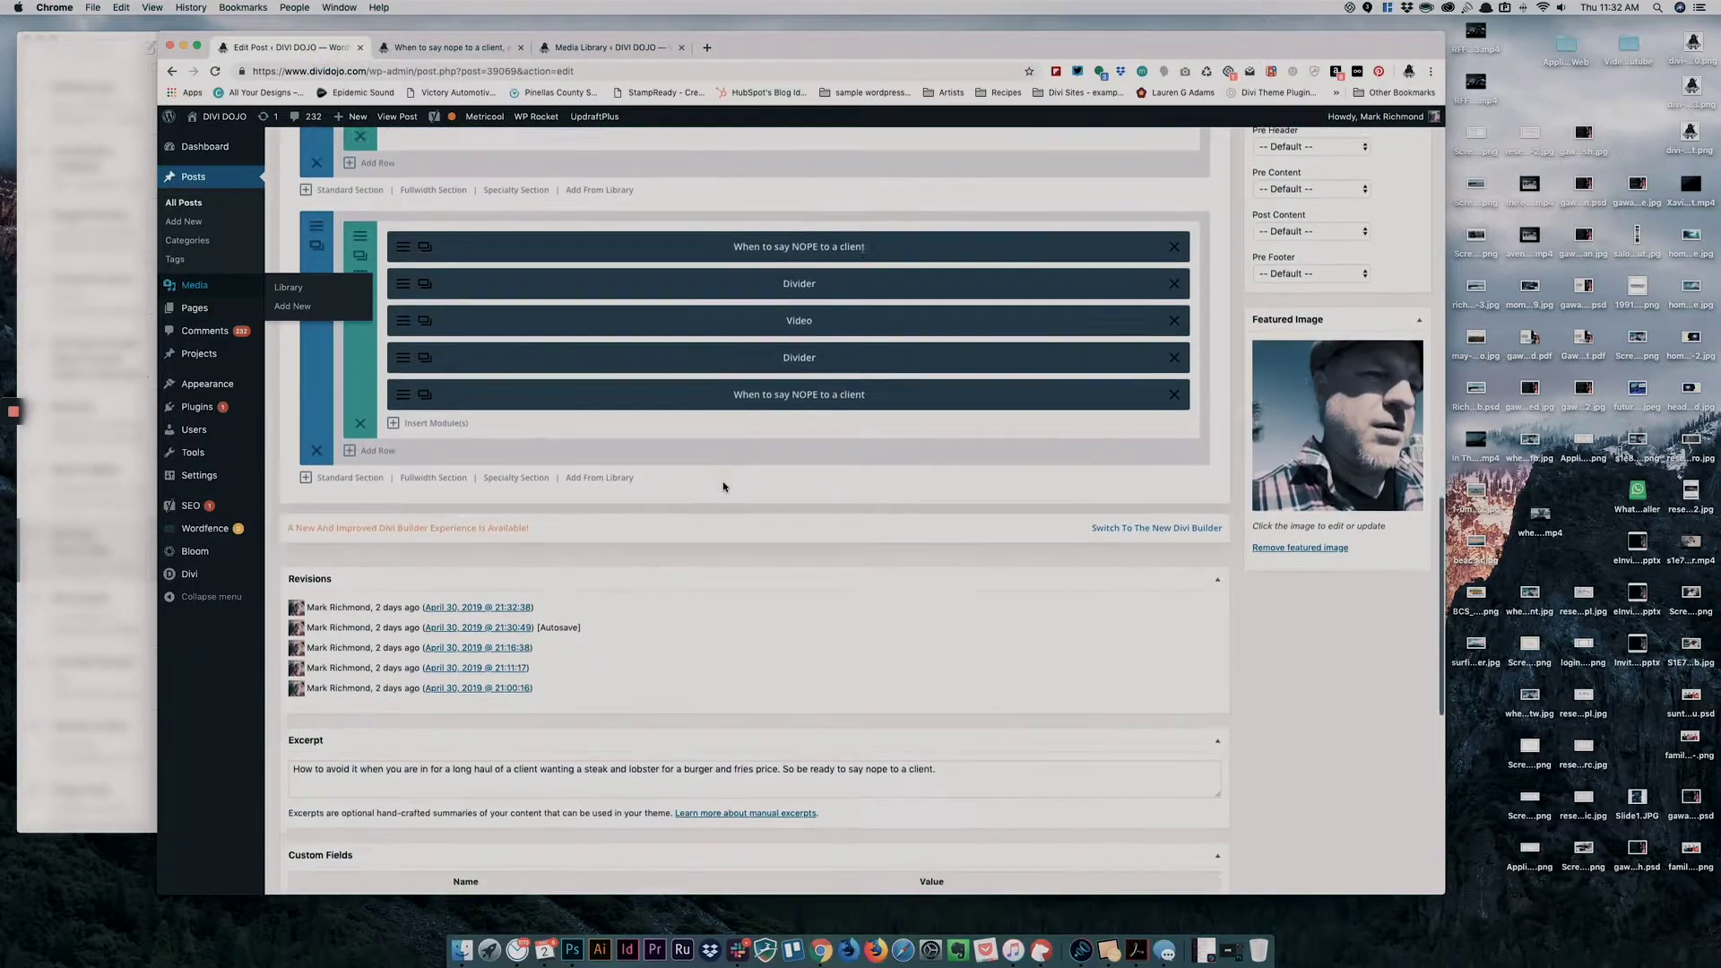
{"action": "scroll", "coordinate": [724, 486], "scroll_direction": "down", "scroll_amount": 1}
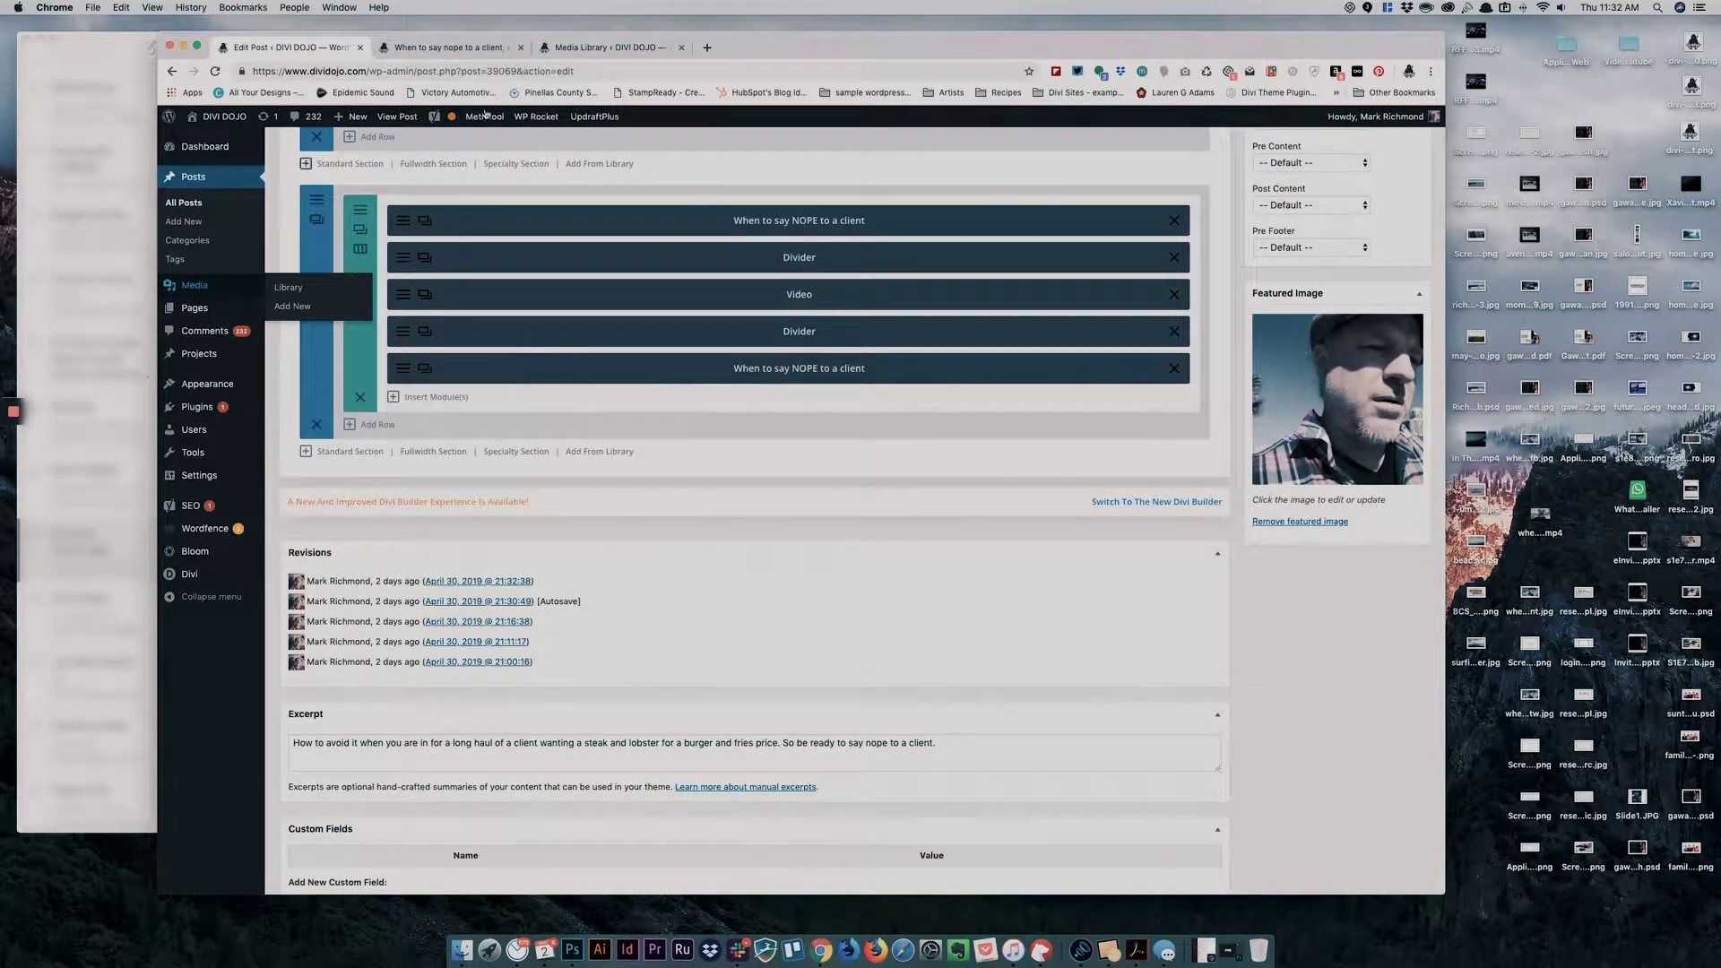
Open the list of all posts in place of the Media Library and copy the link address of The QuadMenu Divi Mega Menu post
{"action": "left_click", "coordinate": [610, 48]}
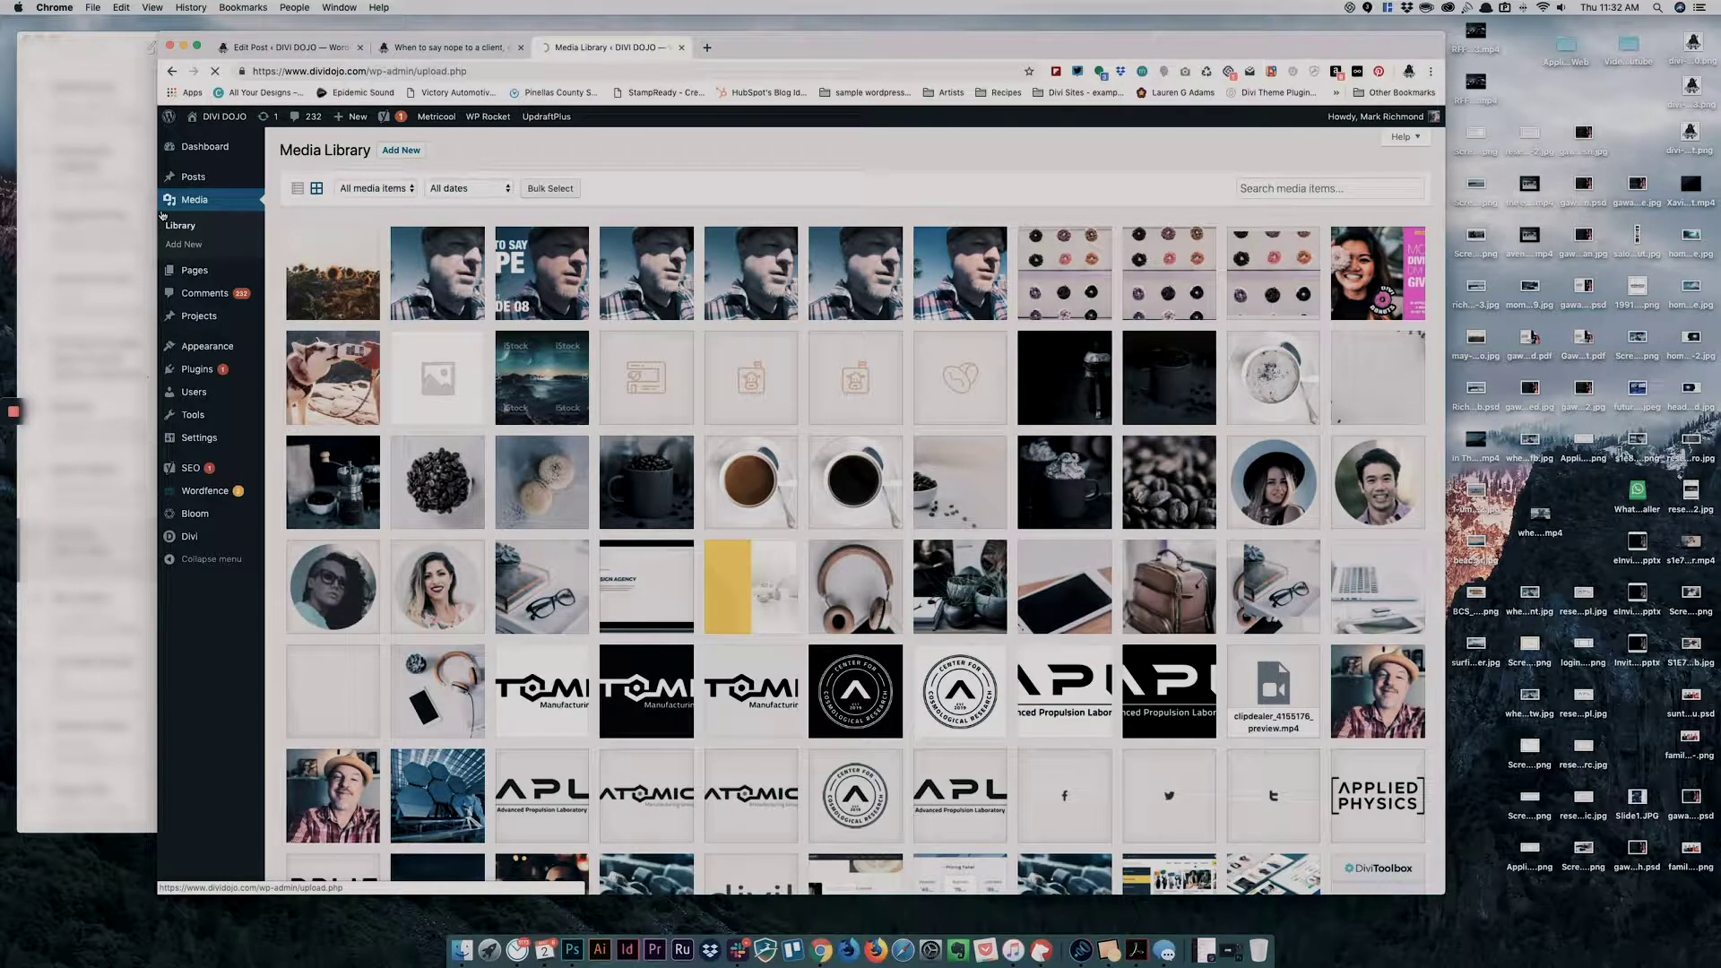
{"action": "left_click", "coordinate": [441, 49]}
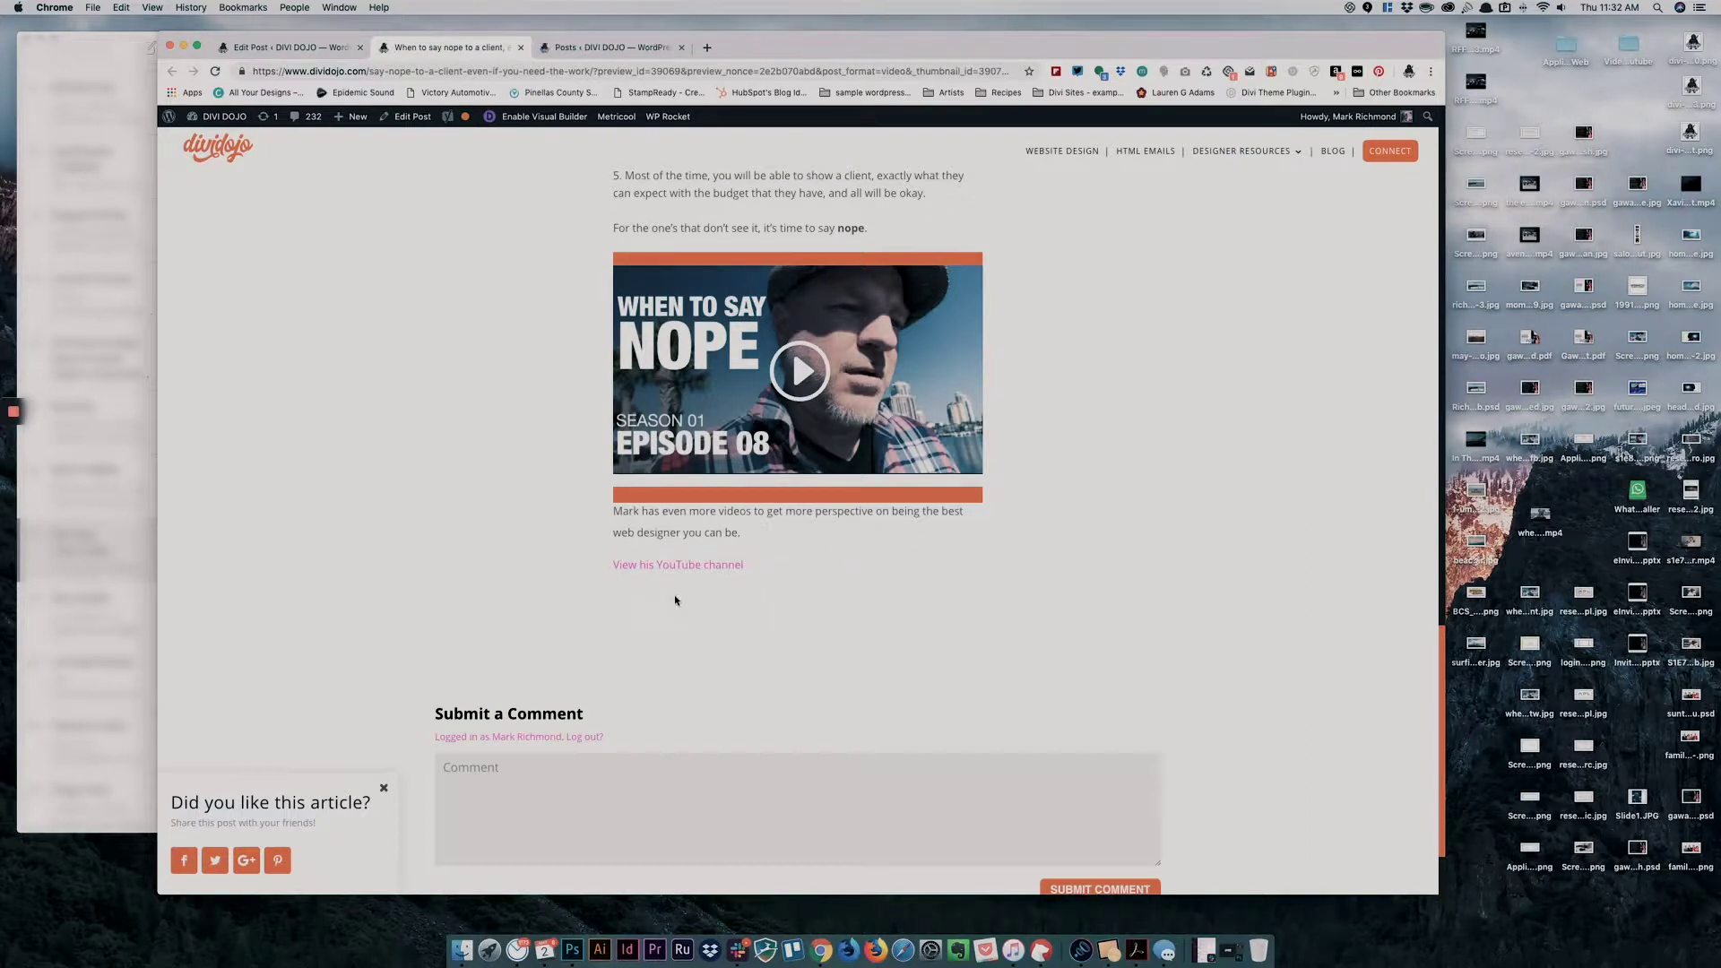
{"action": "left_click", "coordinate": [591, 47]}
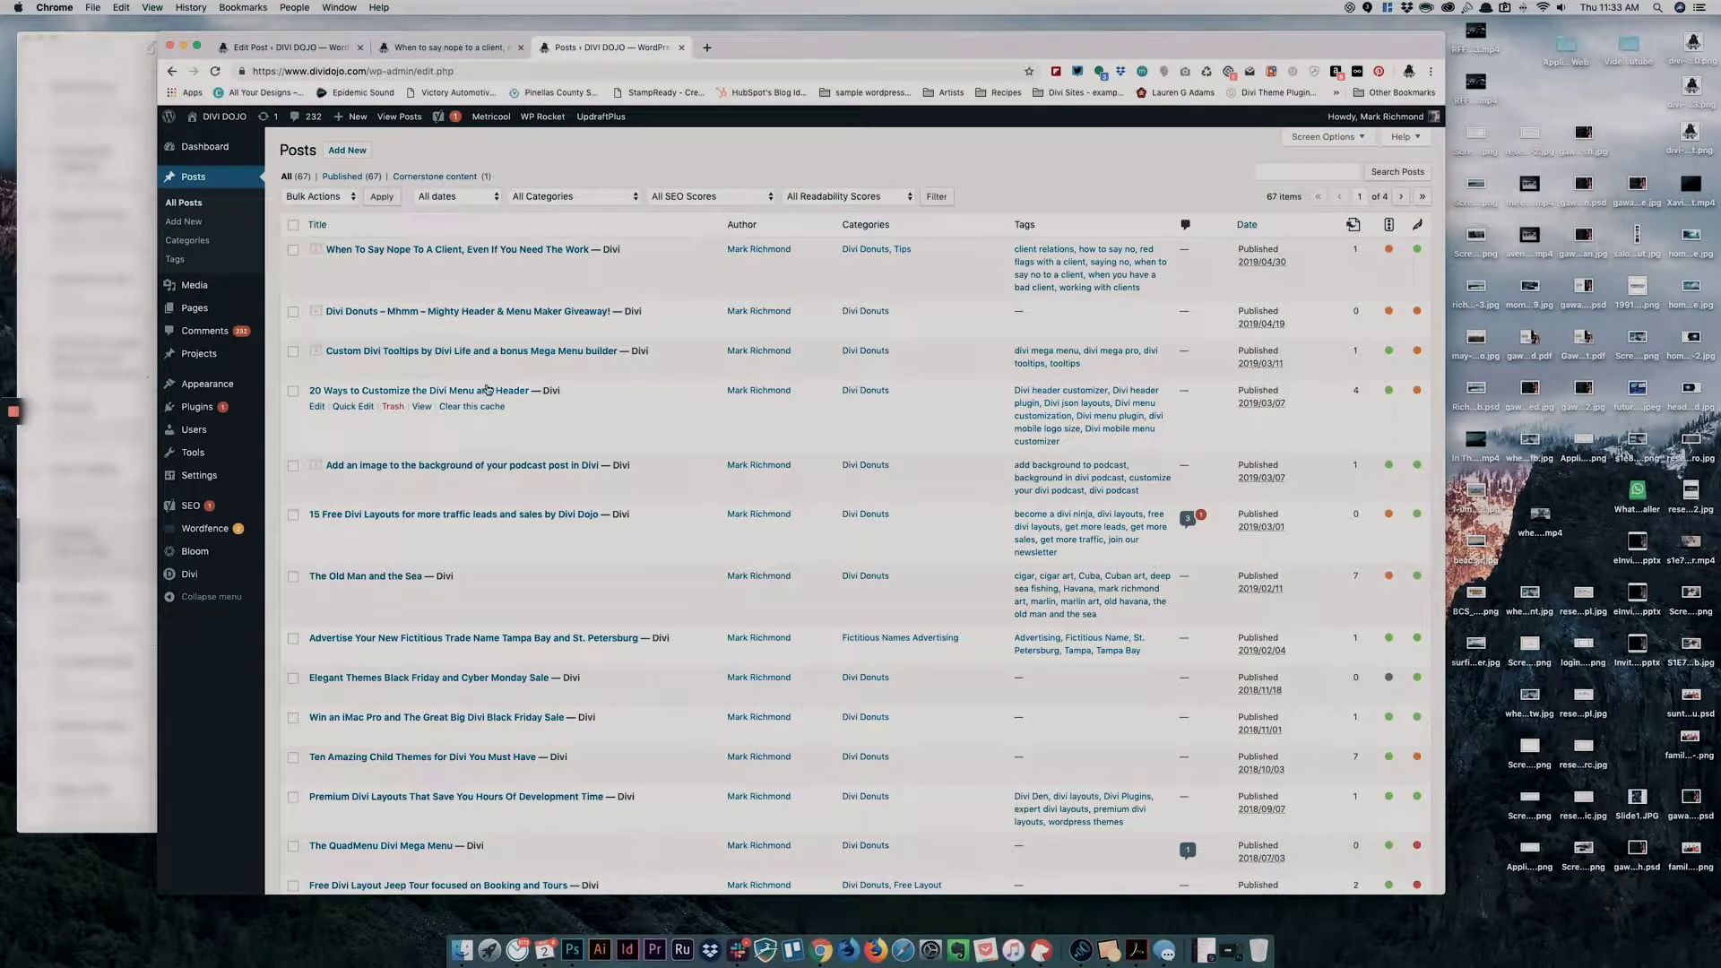
{"action": "scroll", "coordinate": [554, 531], "scroll_direction": "down", "scroll_amount": 3}
{"action": "scroll", "coordinate": [553, 531], "scroll_direction": "down", "scroll_amount": 5}
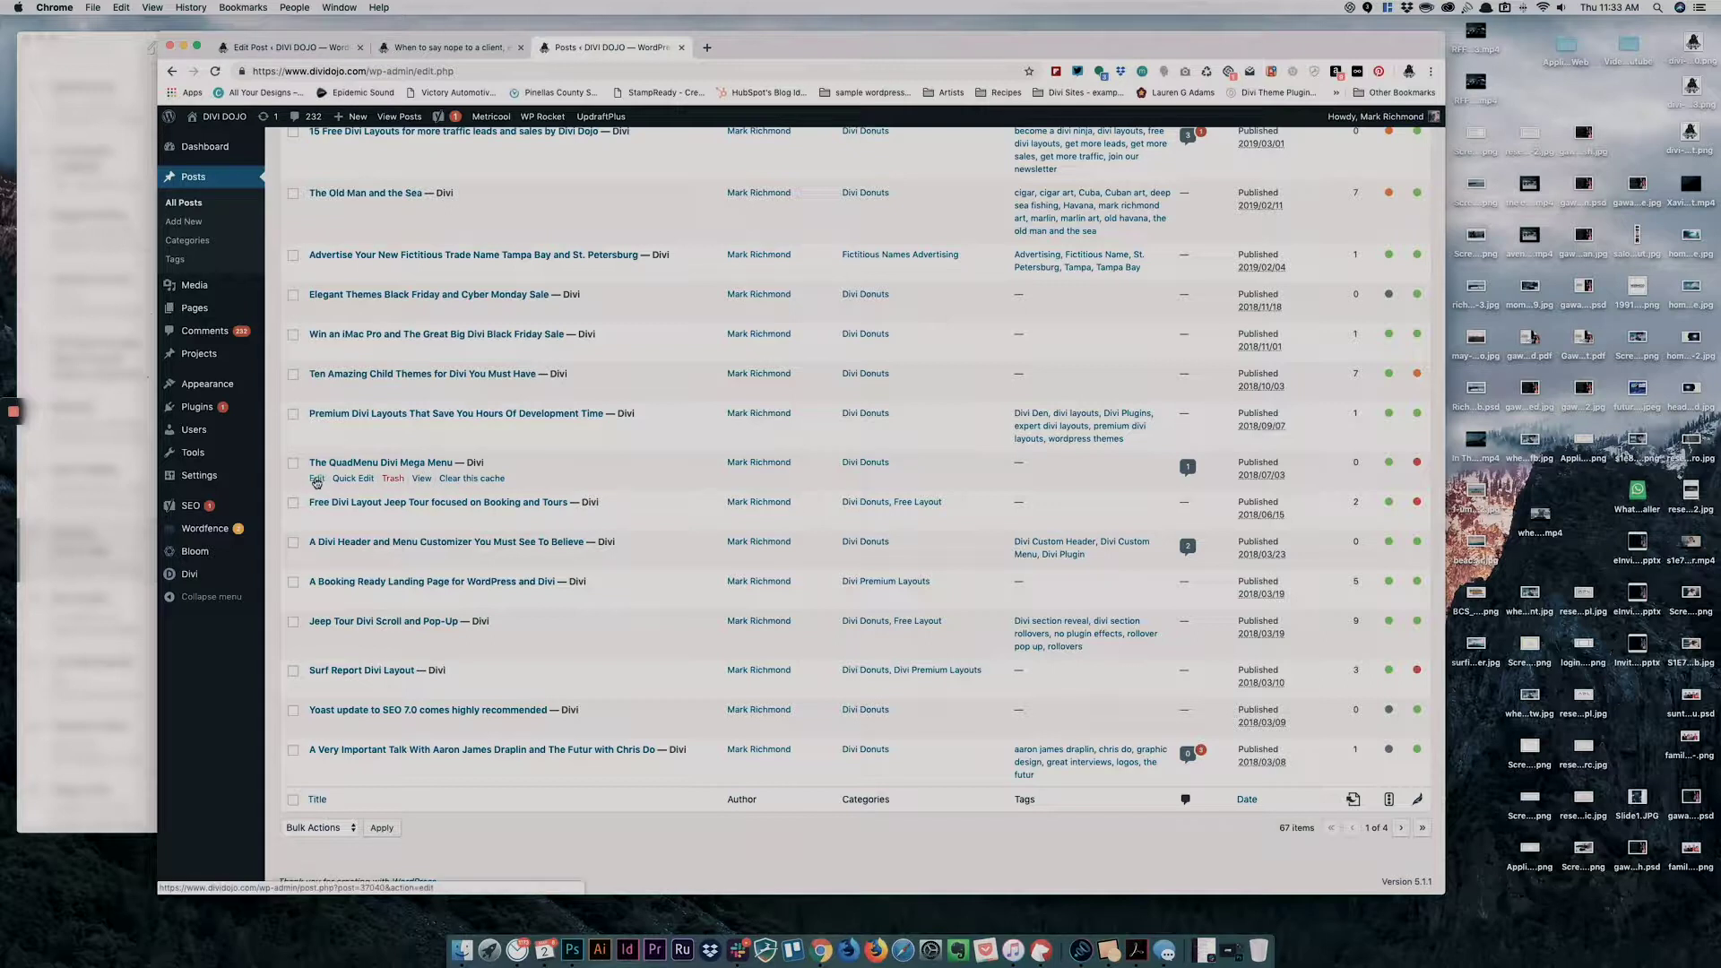
{"action": "right_click", "coordinate": [418, 483]}
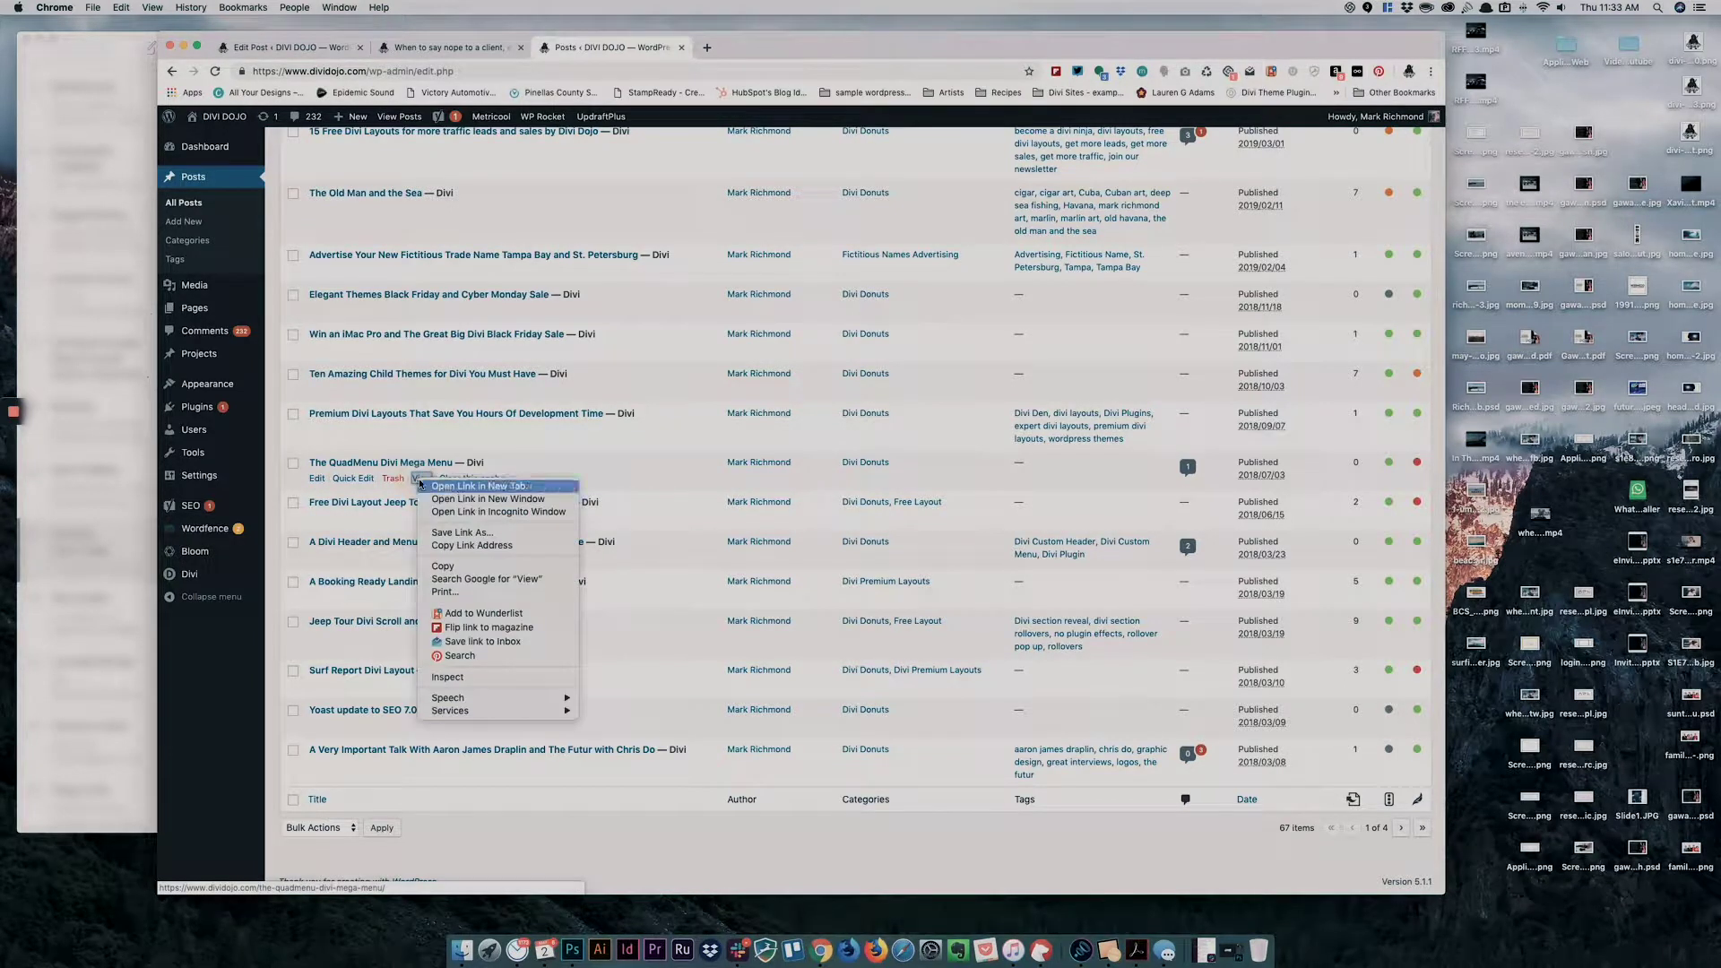
{"action": "left_click", "coordinate": [466, 549]}
Open the text module below the video in the post editor and add a new line under the "View his YouTube channel" link
{"action": "left_click", "coordinate": [337, 51]}
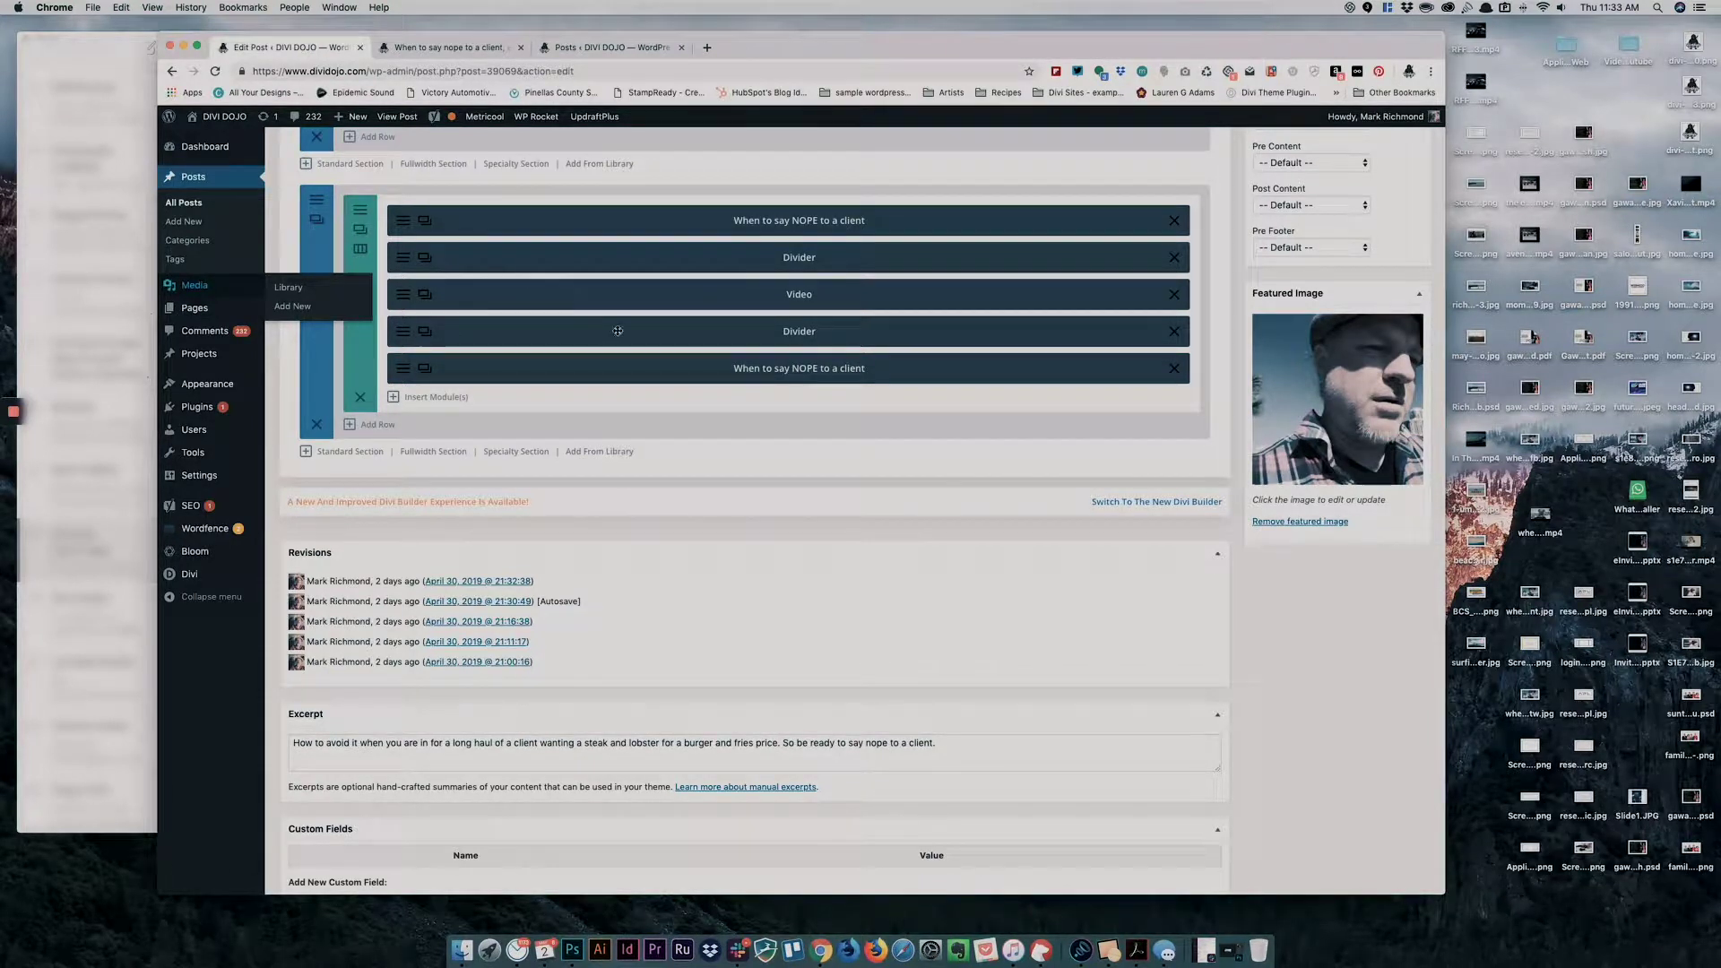
{"action": "left_click", "coordinate": [404, 373]}
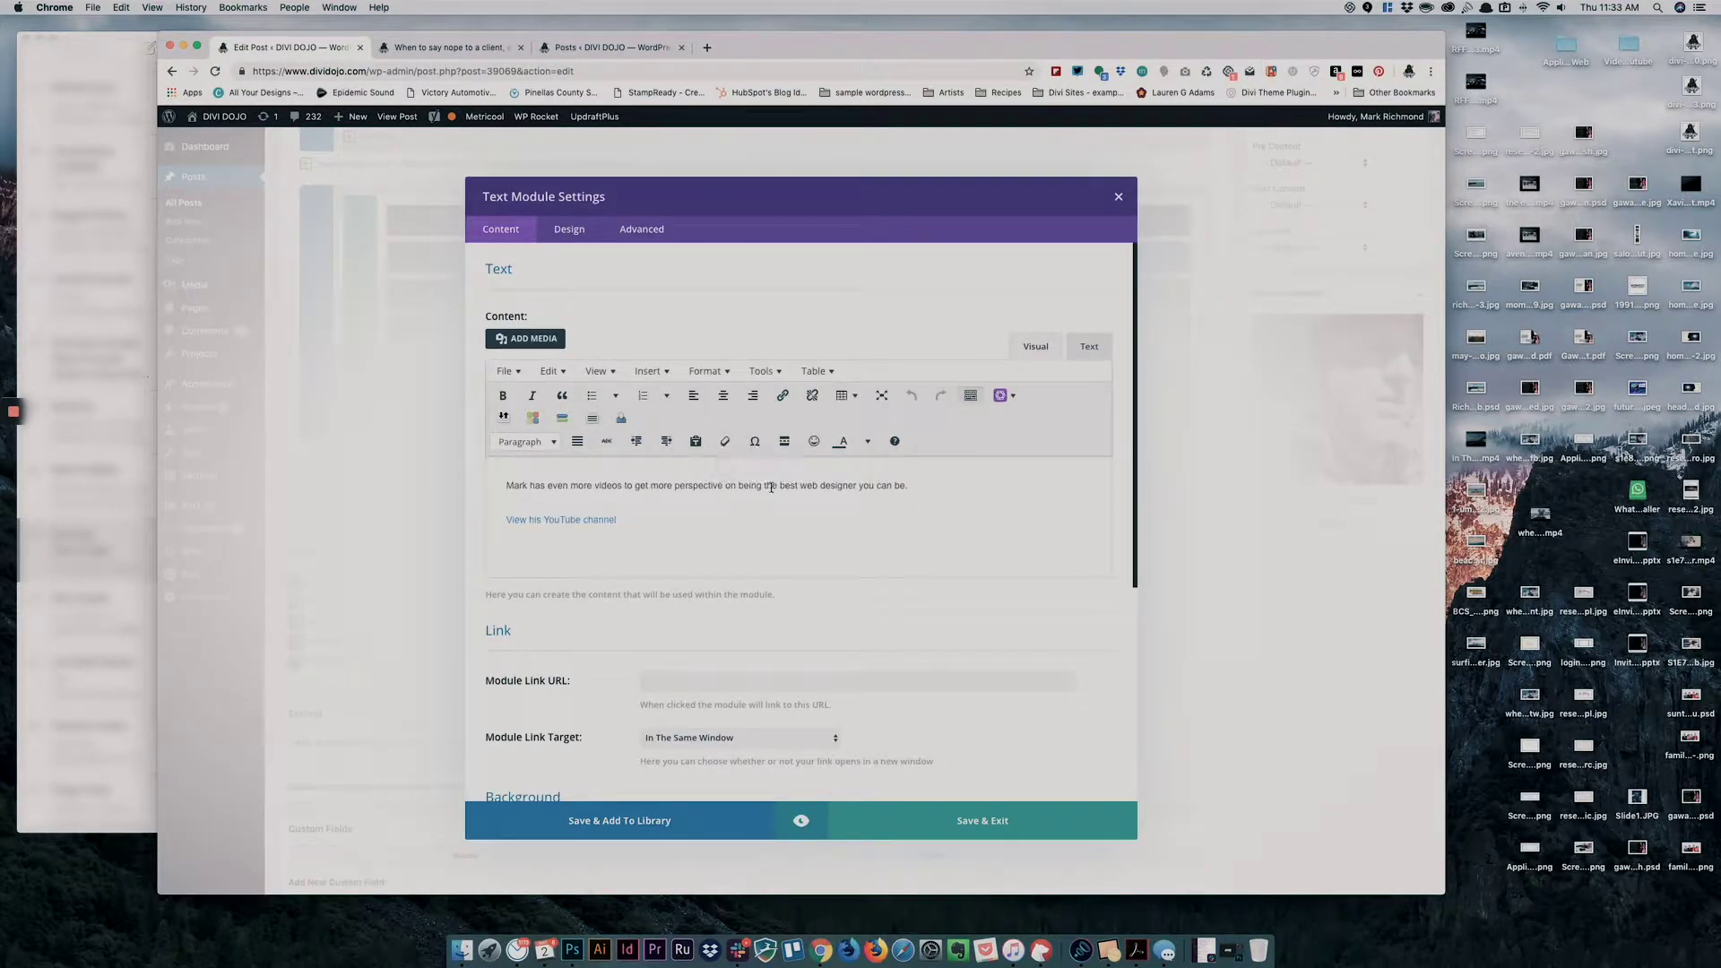
{"action": "triple_click", "coordinate": [686, 517]}
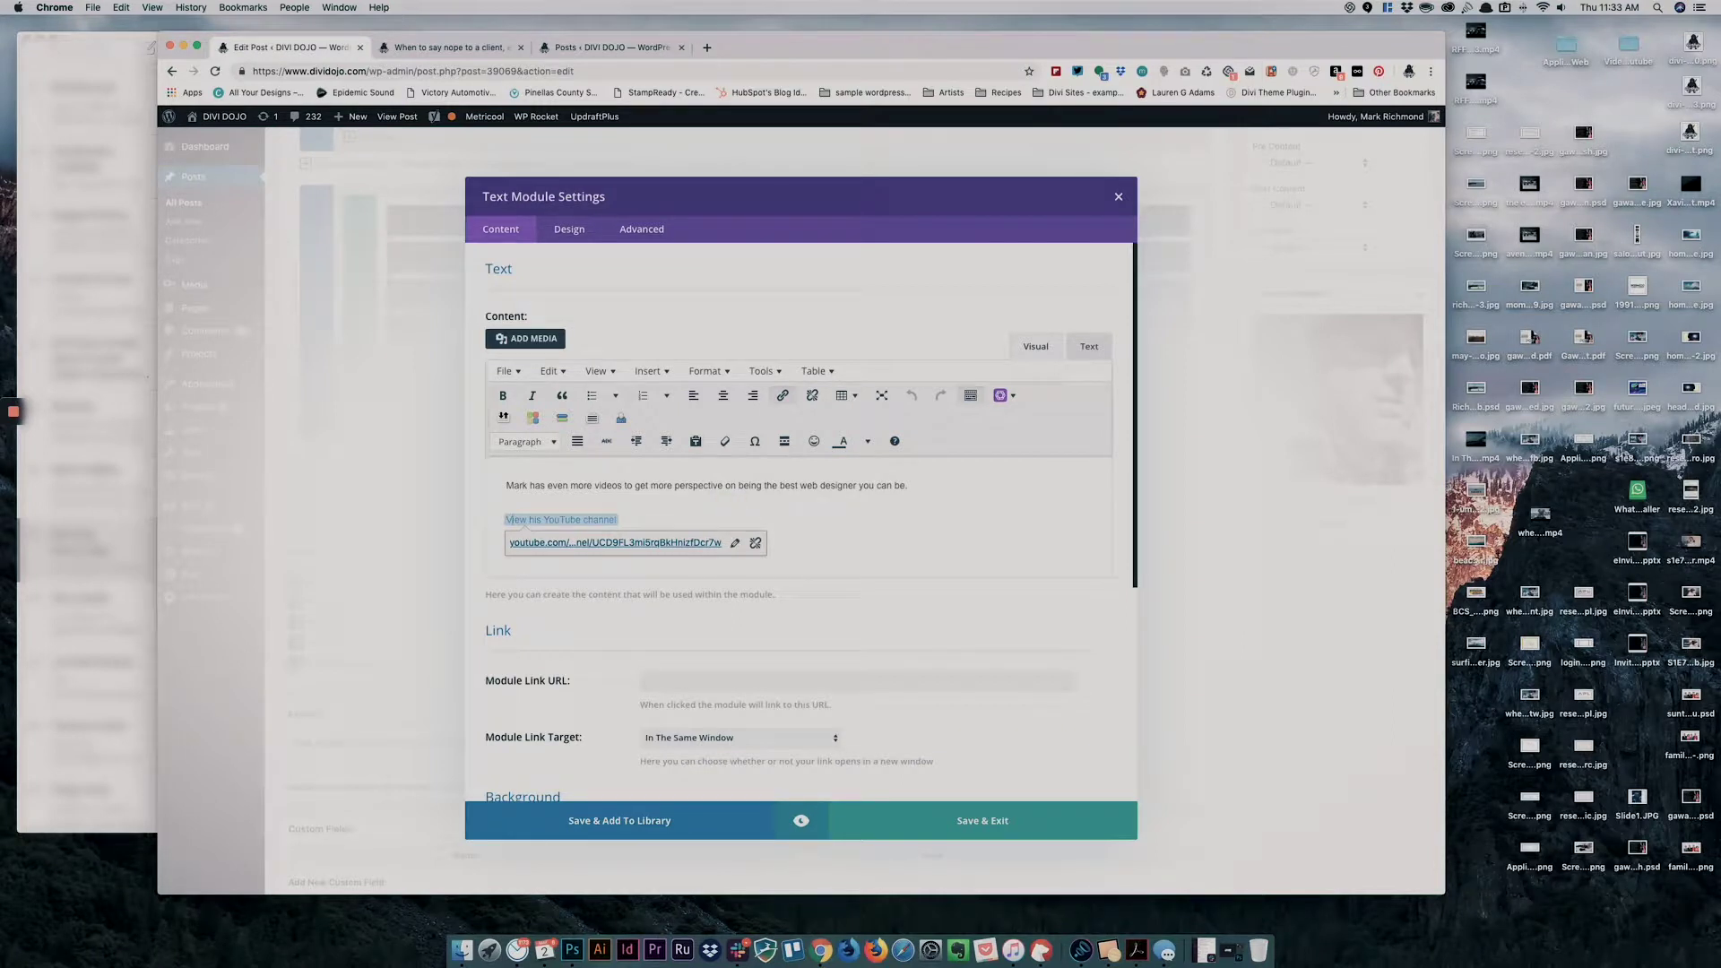
{"action": "left_click", "coordinate": [619, 520]}
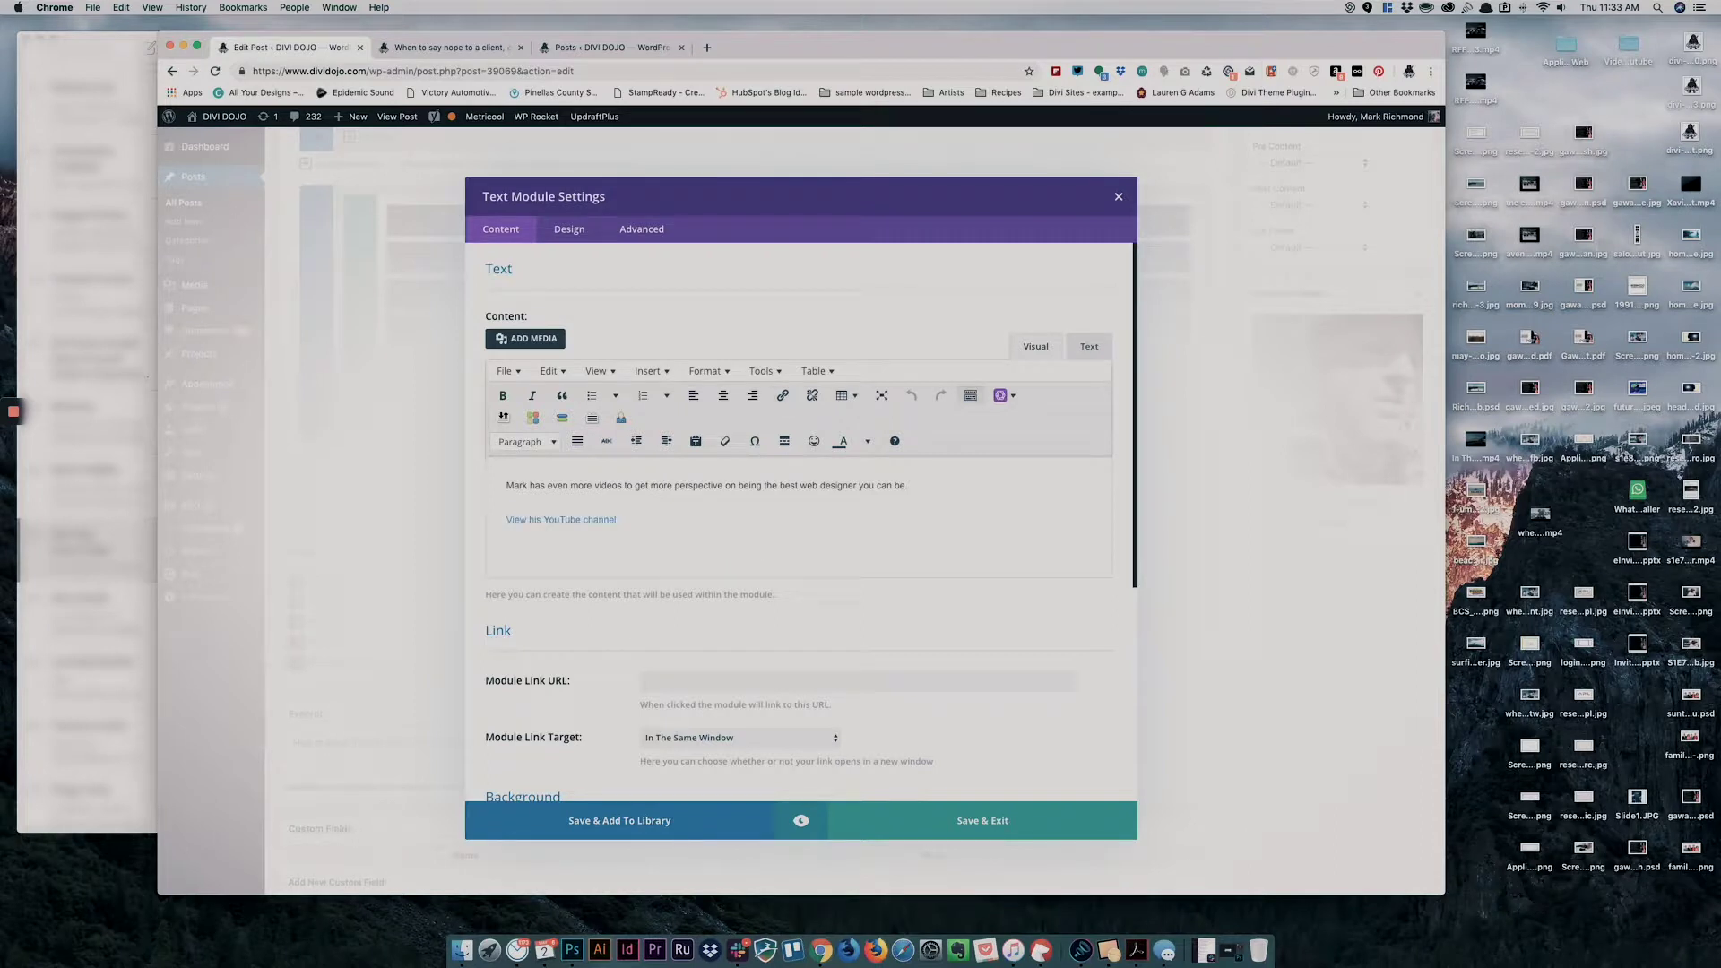
{"action": "key", "text": "Return"}
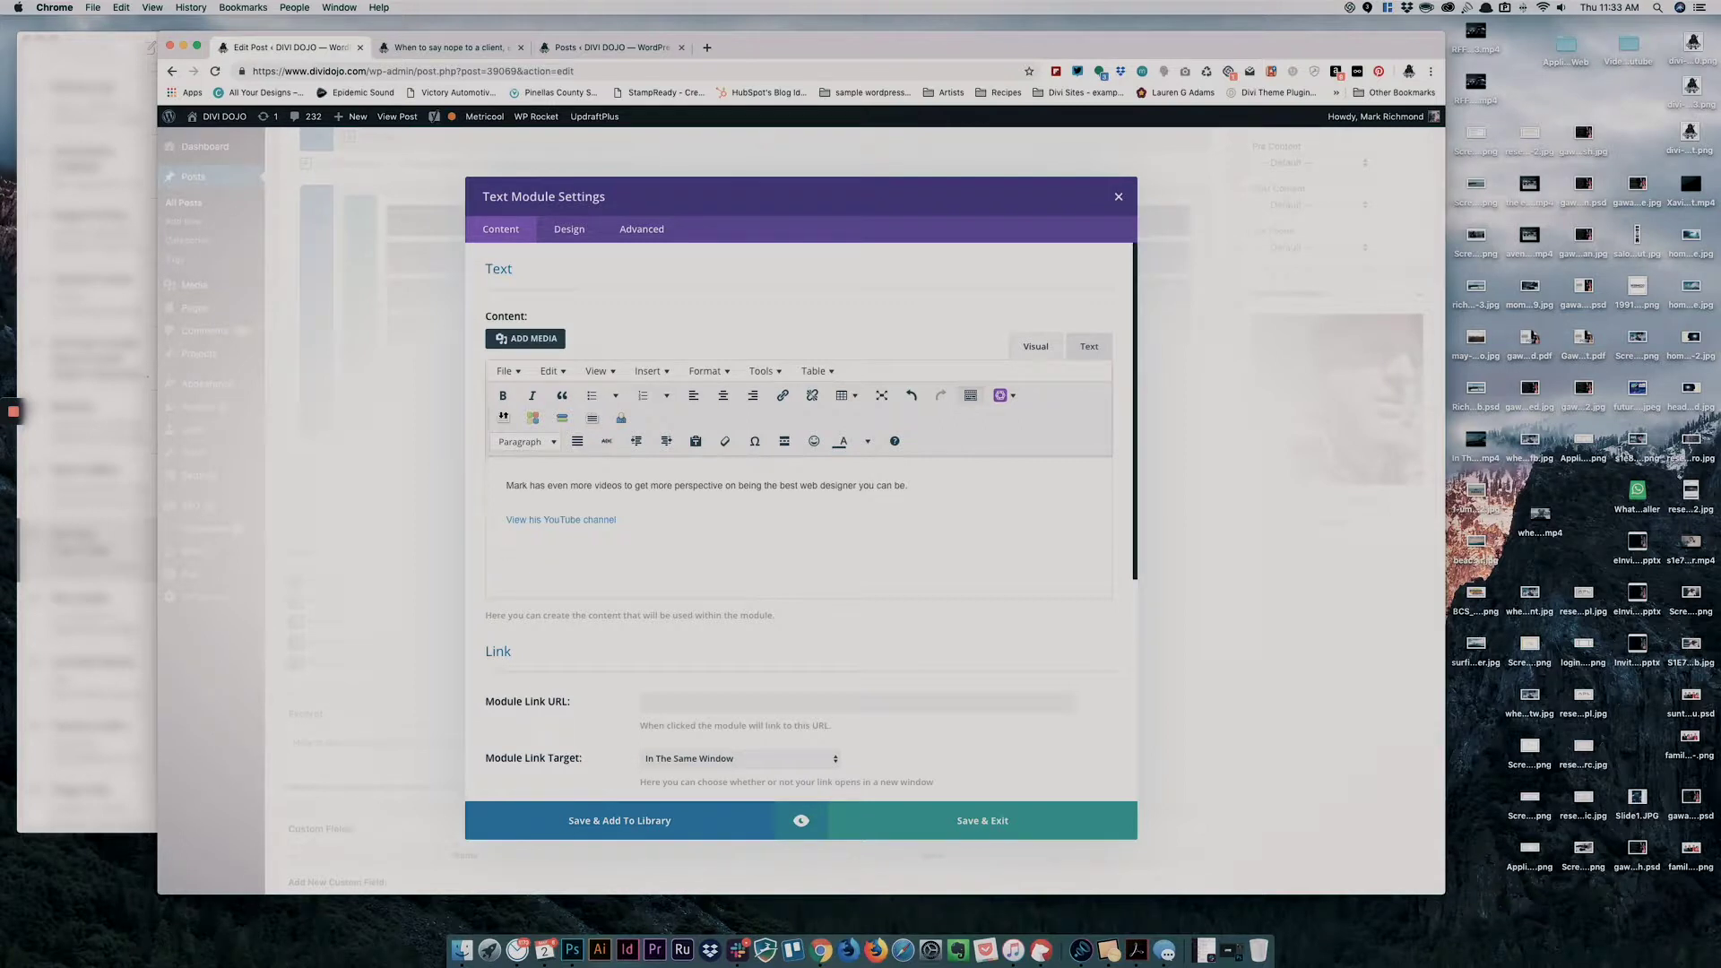
{"action": "left_click", "coordinate": [652, 47]}
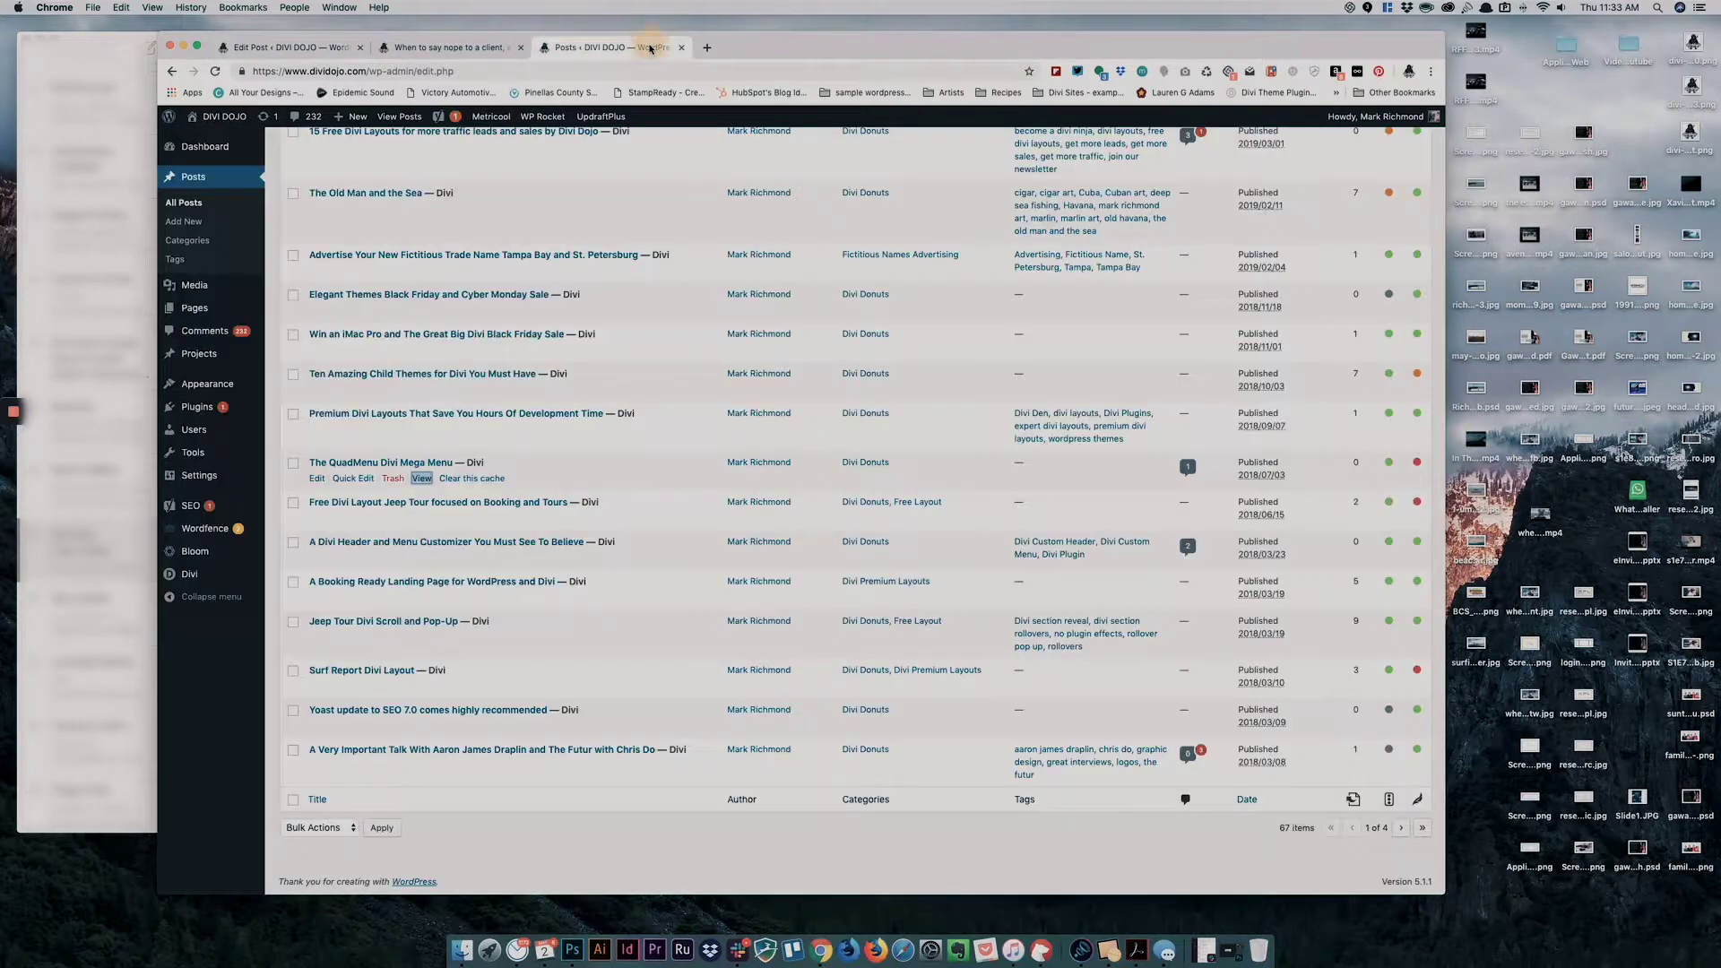
{"action": "left_click", "coordinate": [296, 48]}
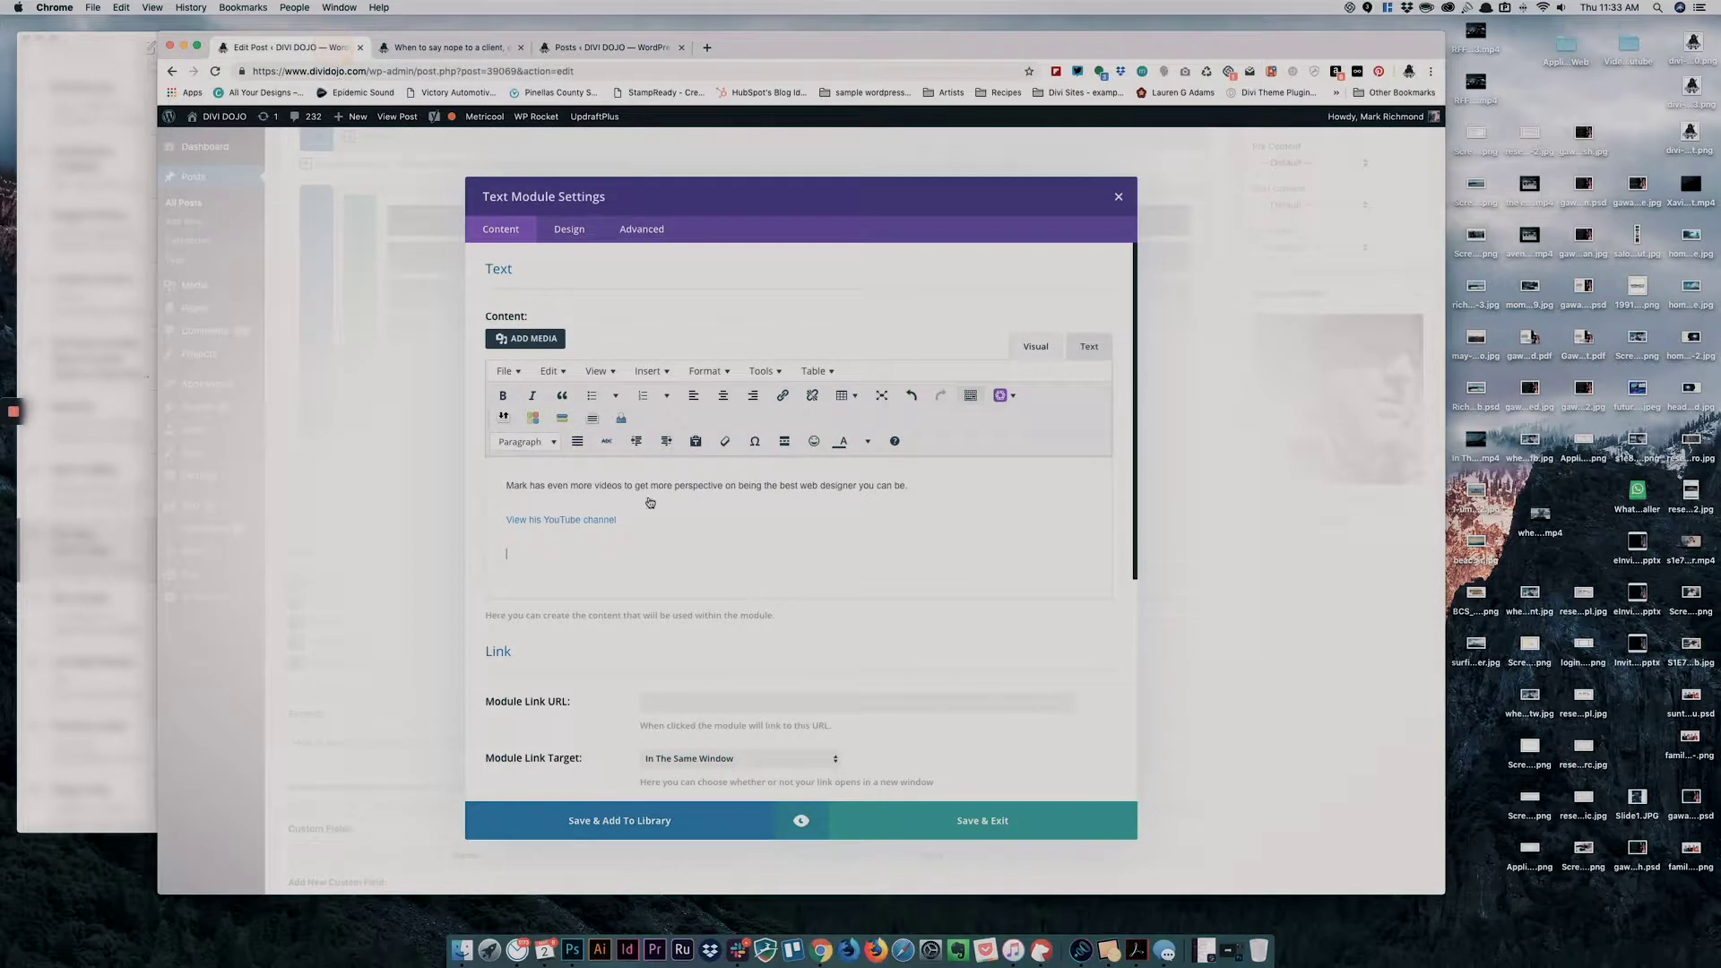
Enter "Customize a Divi Mega Menu" on the new line of the text module
{"action": "left_click", "coordinate": [813, 554]}
{"action": "type", "text": "Cus"}
{"action": "type", "text": "tomize your "}
{"action": "type", "text": "Divi Mweg"}
{"action": "key", "text": "BackSpace"}
{"action": "key", "text": "BackSpace"}
{"action": "key", "text": "BackSpace"}
{"action": "key", "text": "BackSpace"}
{"action": "type", "text": "a Divi Mega Menu"}
Link the "Customize a Divi Mega Menu" text to dividojo.com/the-quadmenu-divi-mega-menu and save the text module
{"action": "left_click_drag", "start_coordinate": [633, 555], "coordinate": [494, 543]}
{"action": "left_click", "coordinate": [782, 396]}
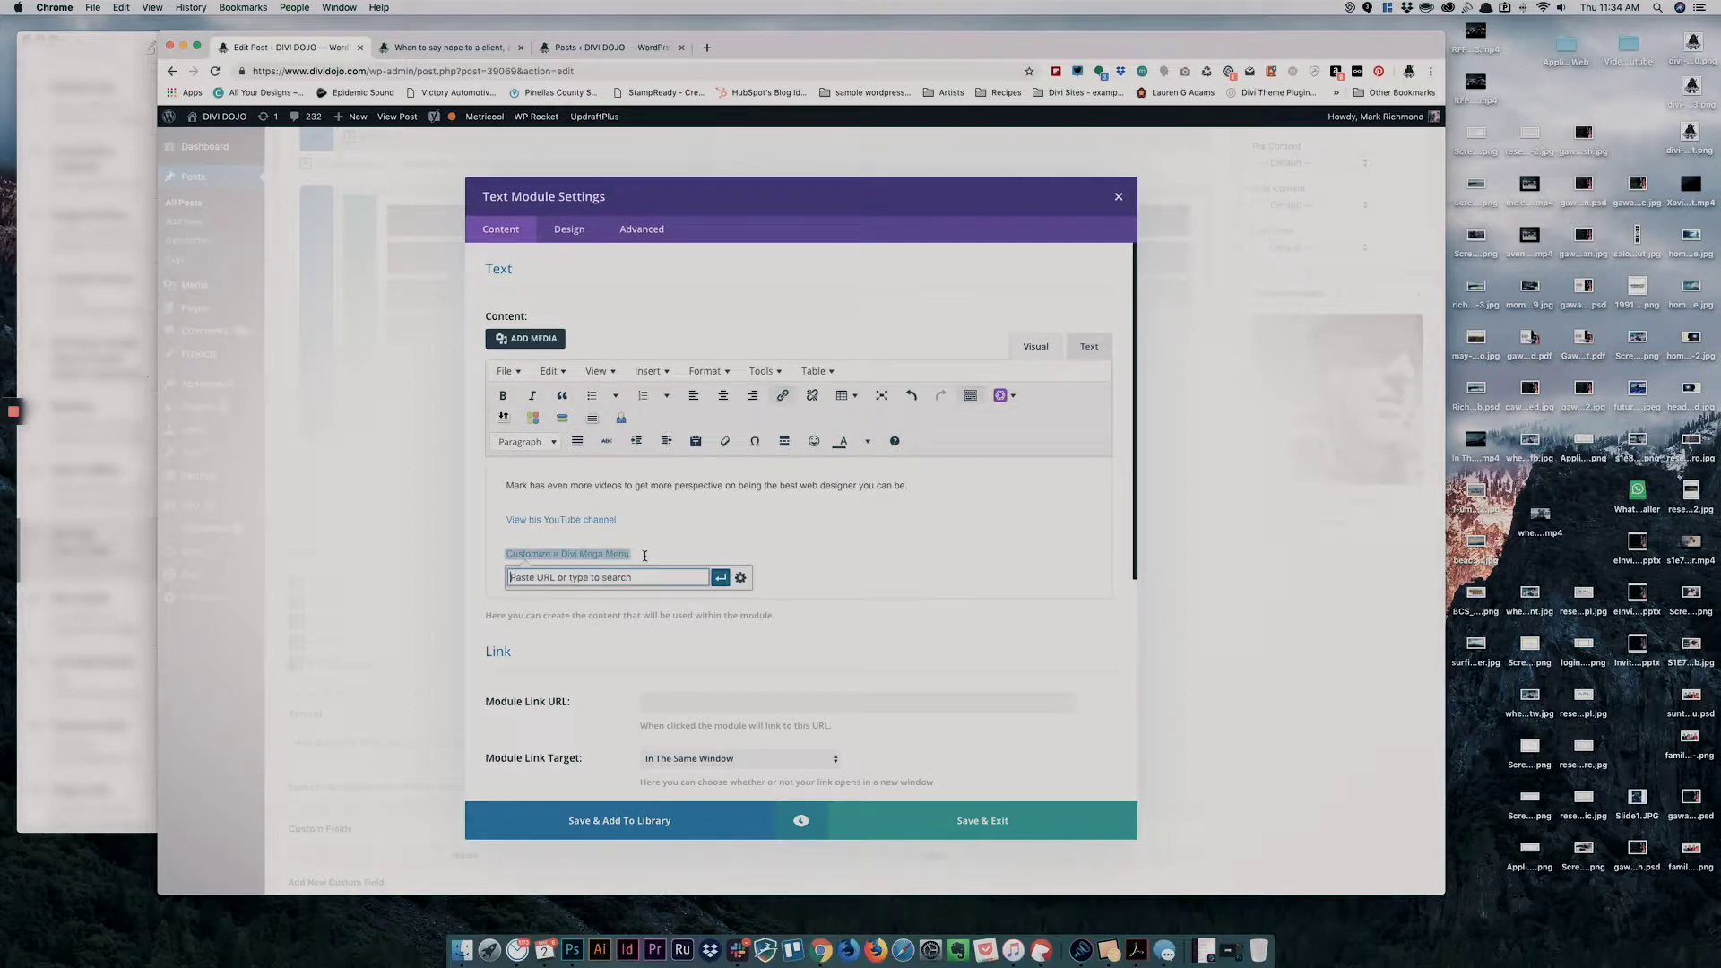
{"action": "key", "text": "super+v"}
{"action": "left_click", "coordinate": [720, 577]}
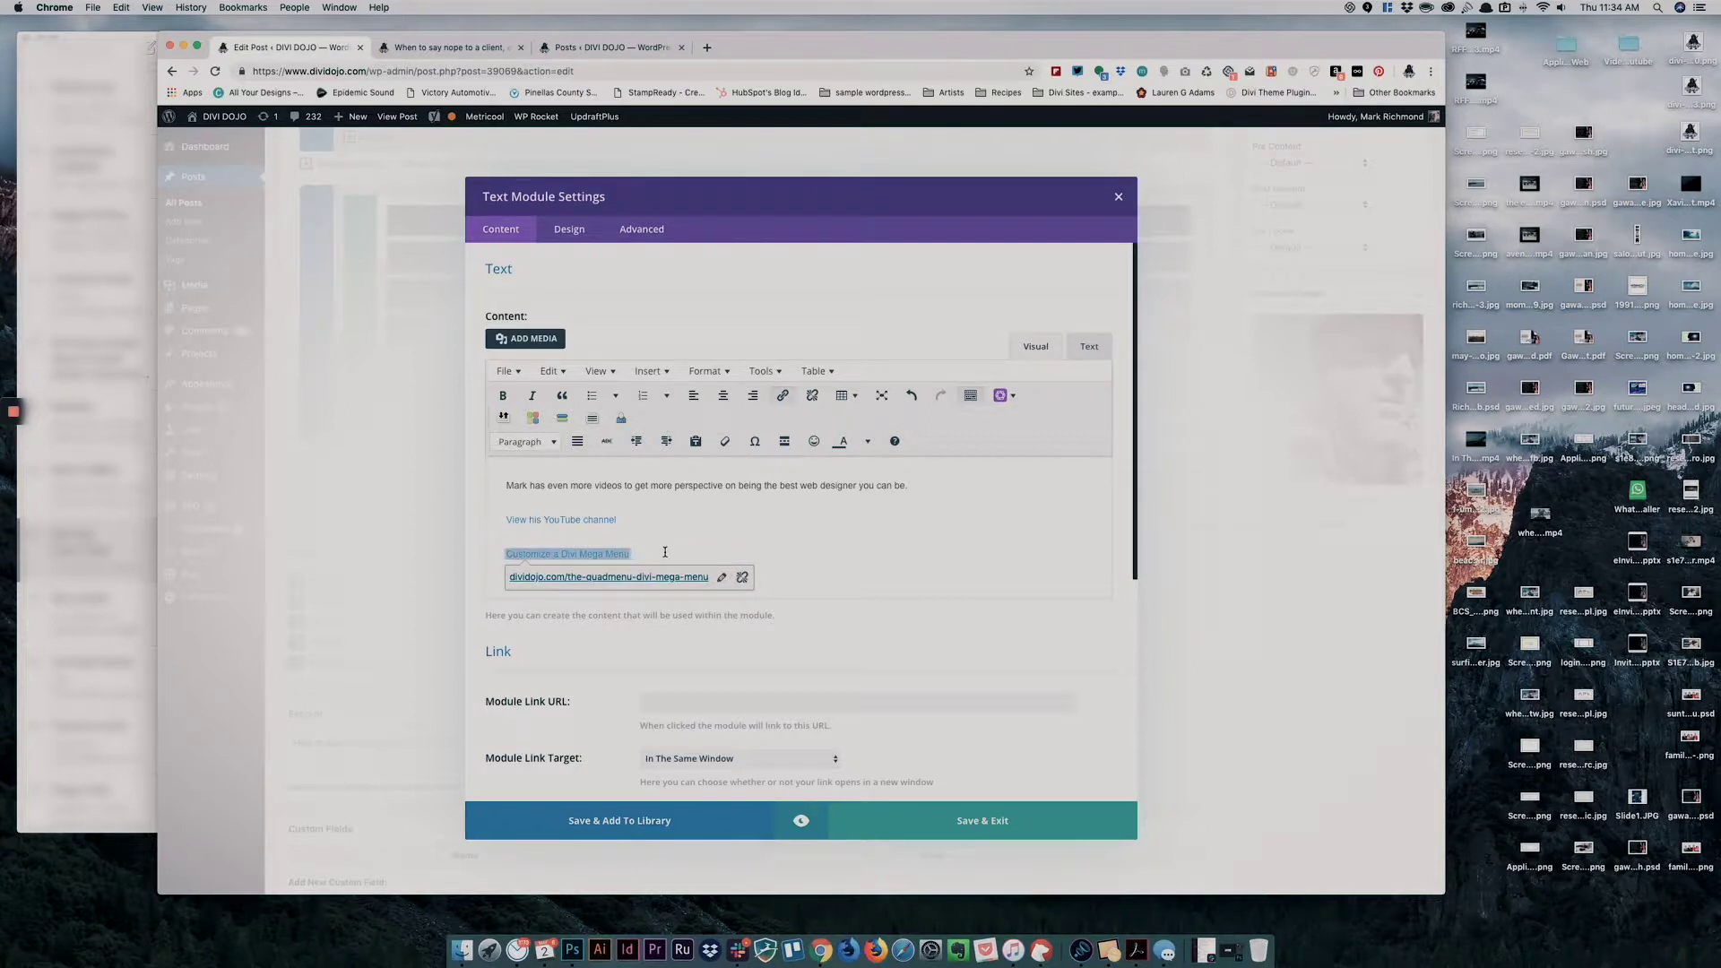
{"action": "left_click", "coordinate": [985, 821]}
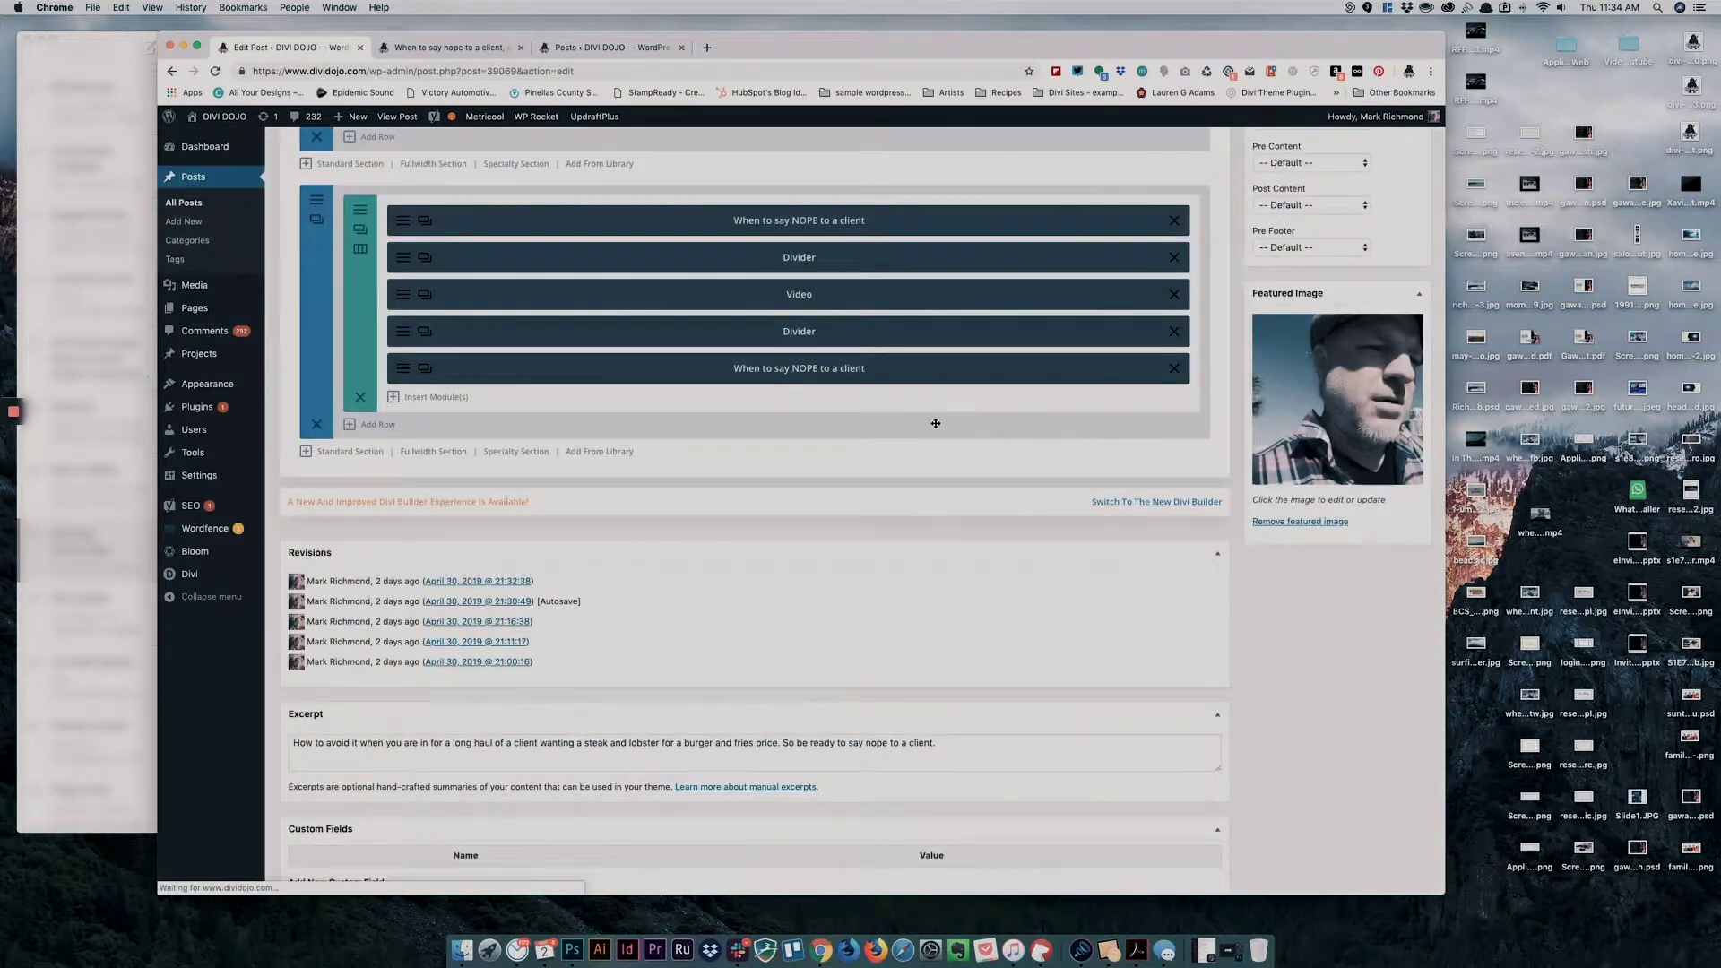
Recheck the Yoast focus keyphrase analysis and the post's overall SEO rating with the internal link added
{"action": "scroll", "coordinate": [957, 402], "scroll_direction": "up", "scroll_amount": 10}
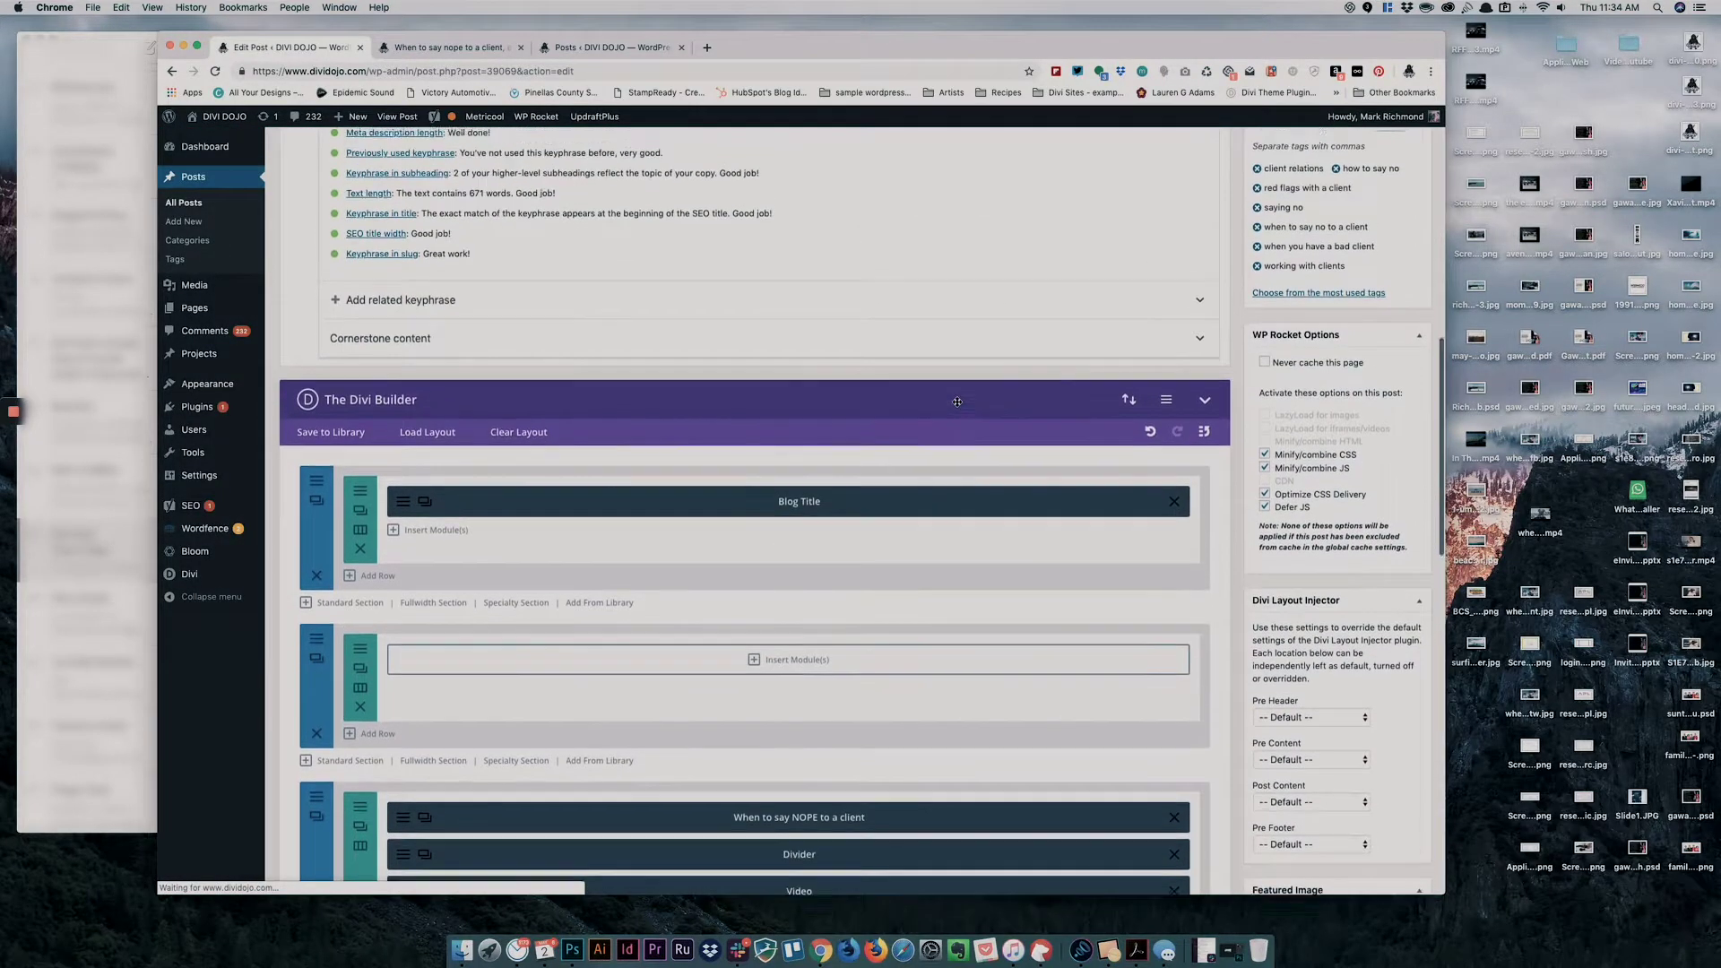
{"action": "scroll", "coordinate": [958, 402], "scroll_direction": "up", "scroll_amount": 8}
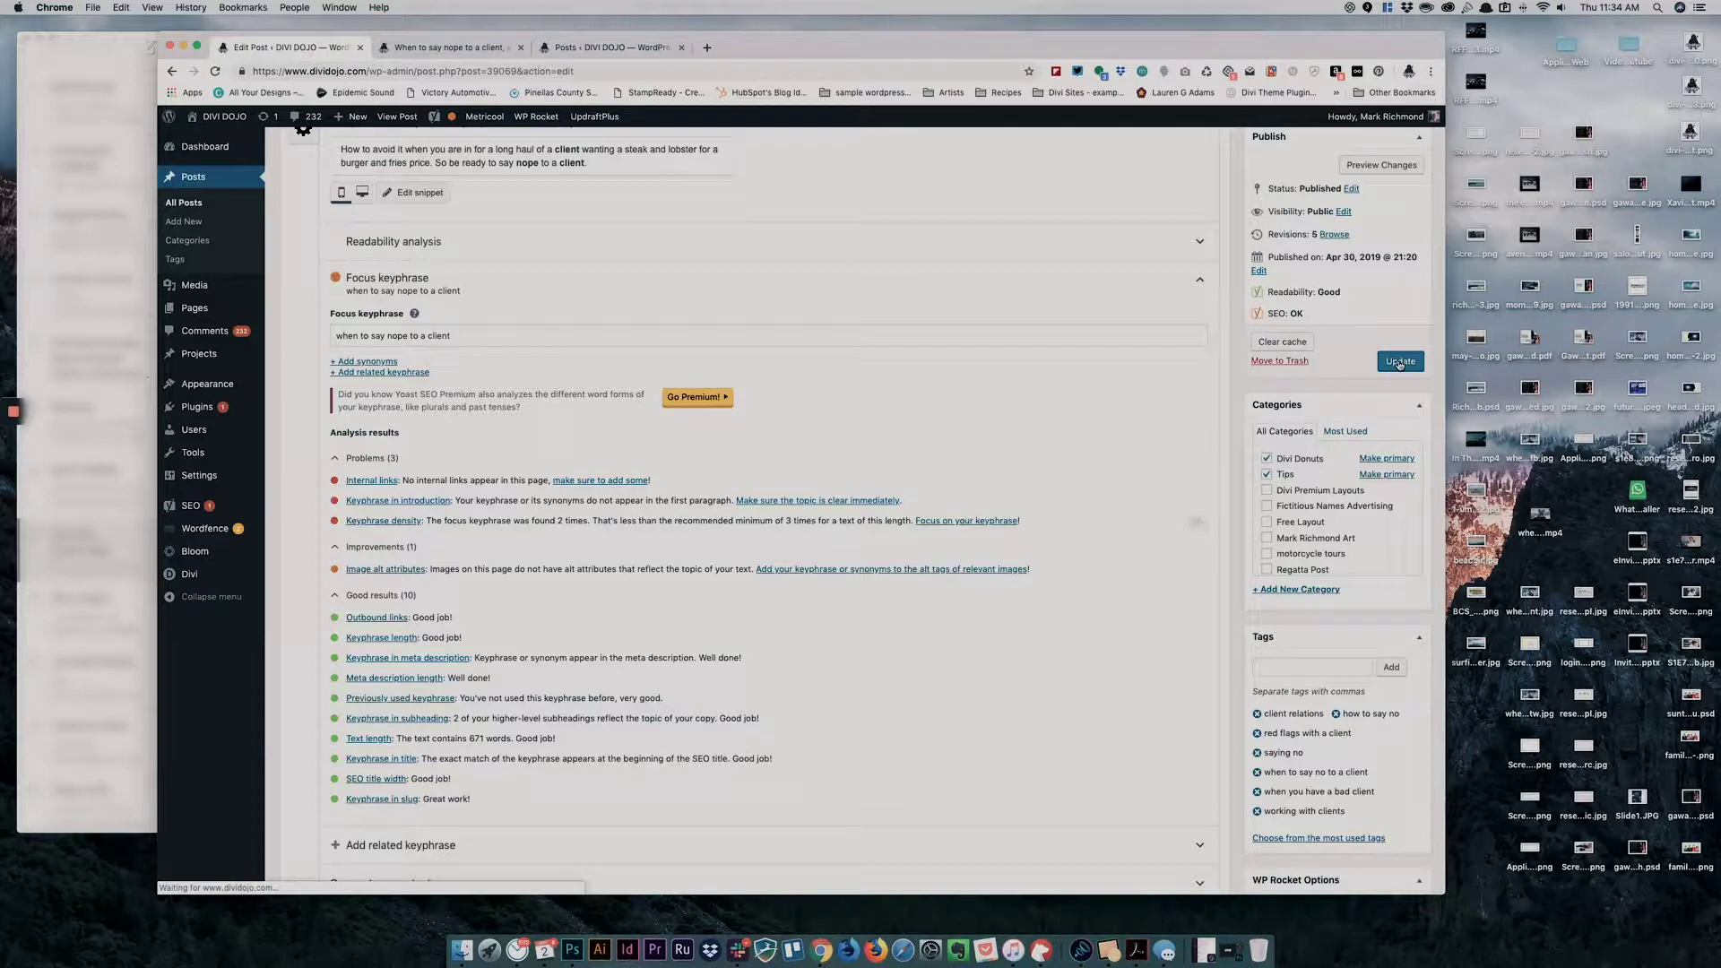
{"action": "scroll", "coordinate": [1056, 430], "scroll_direction": "up", "scroll_amount": 3}
{"action": "left_click", "coordinate": [1022, 403]}
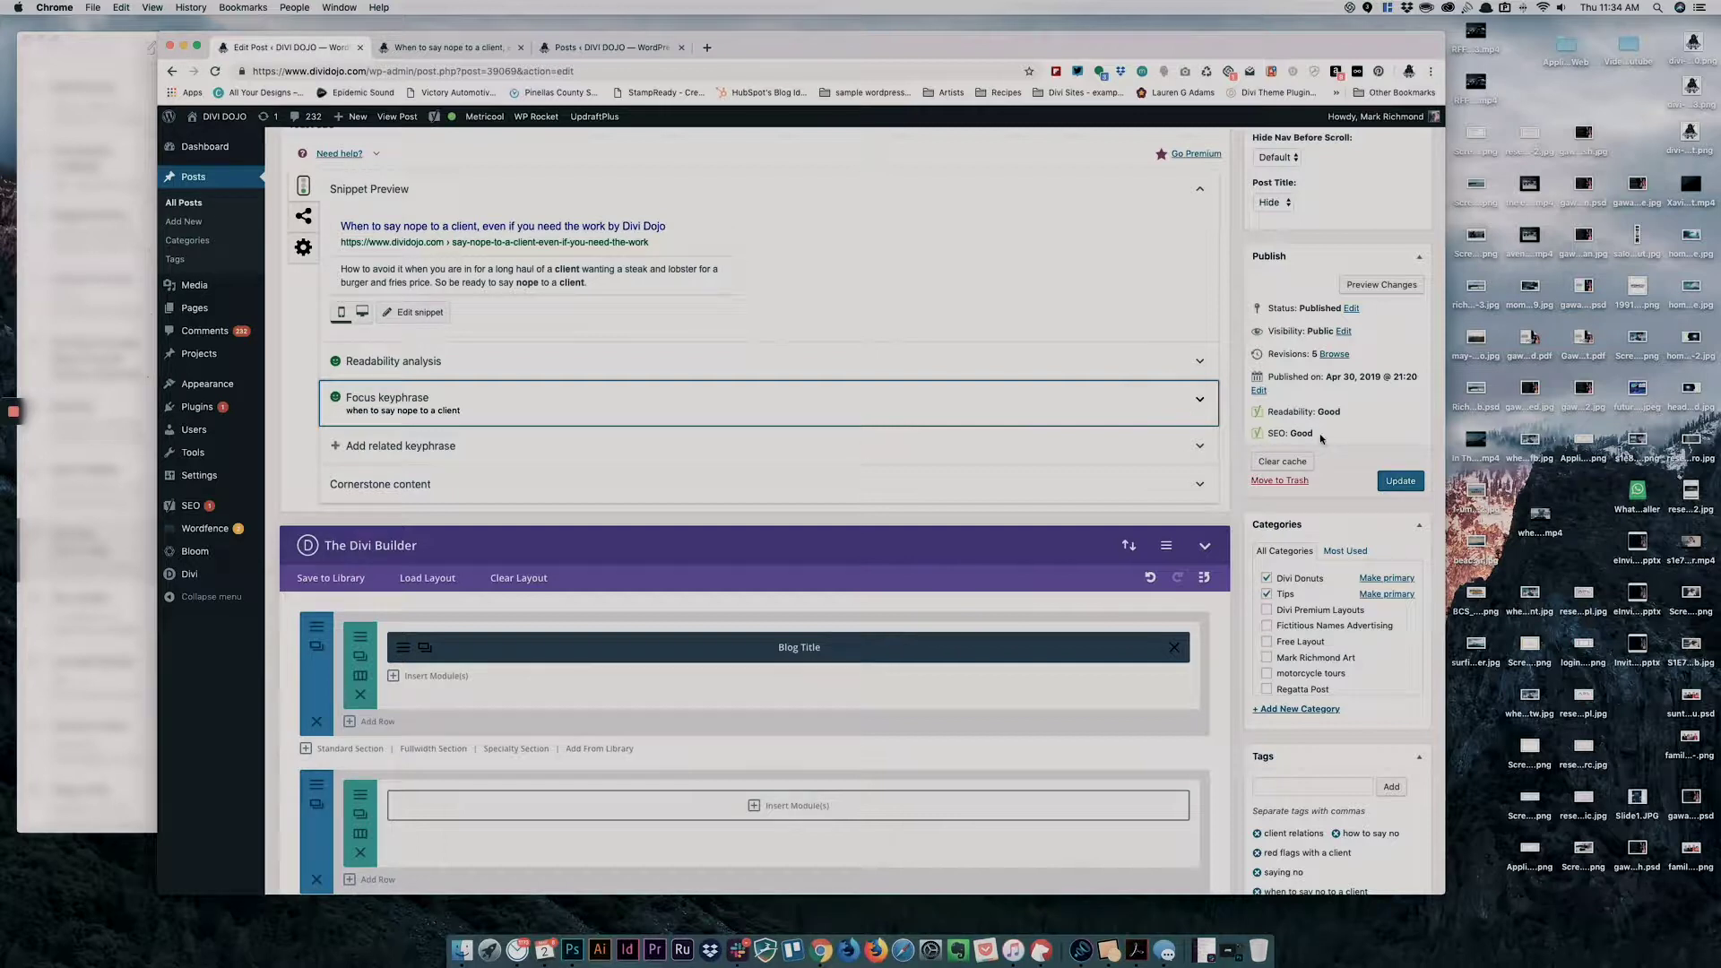
{"action": "left_click", "coordinate": [1196, 400]}
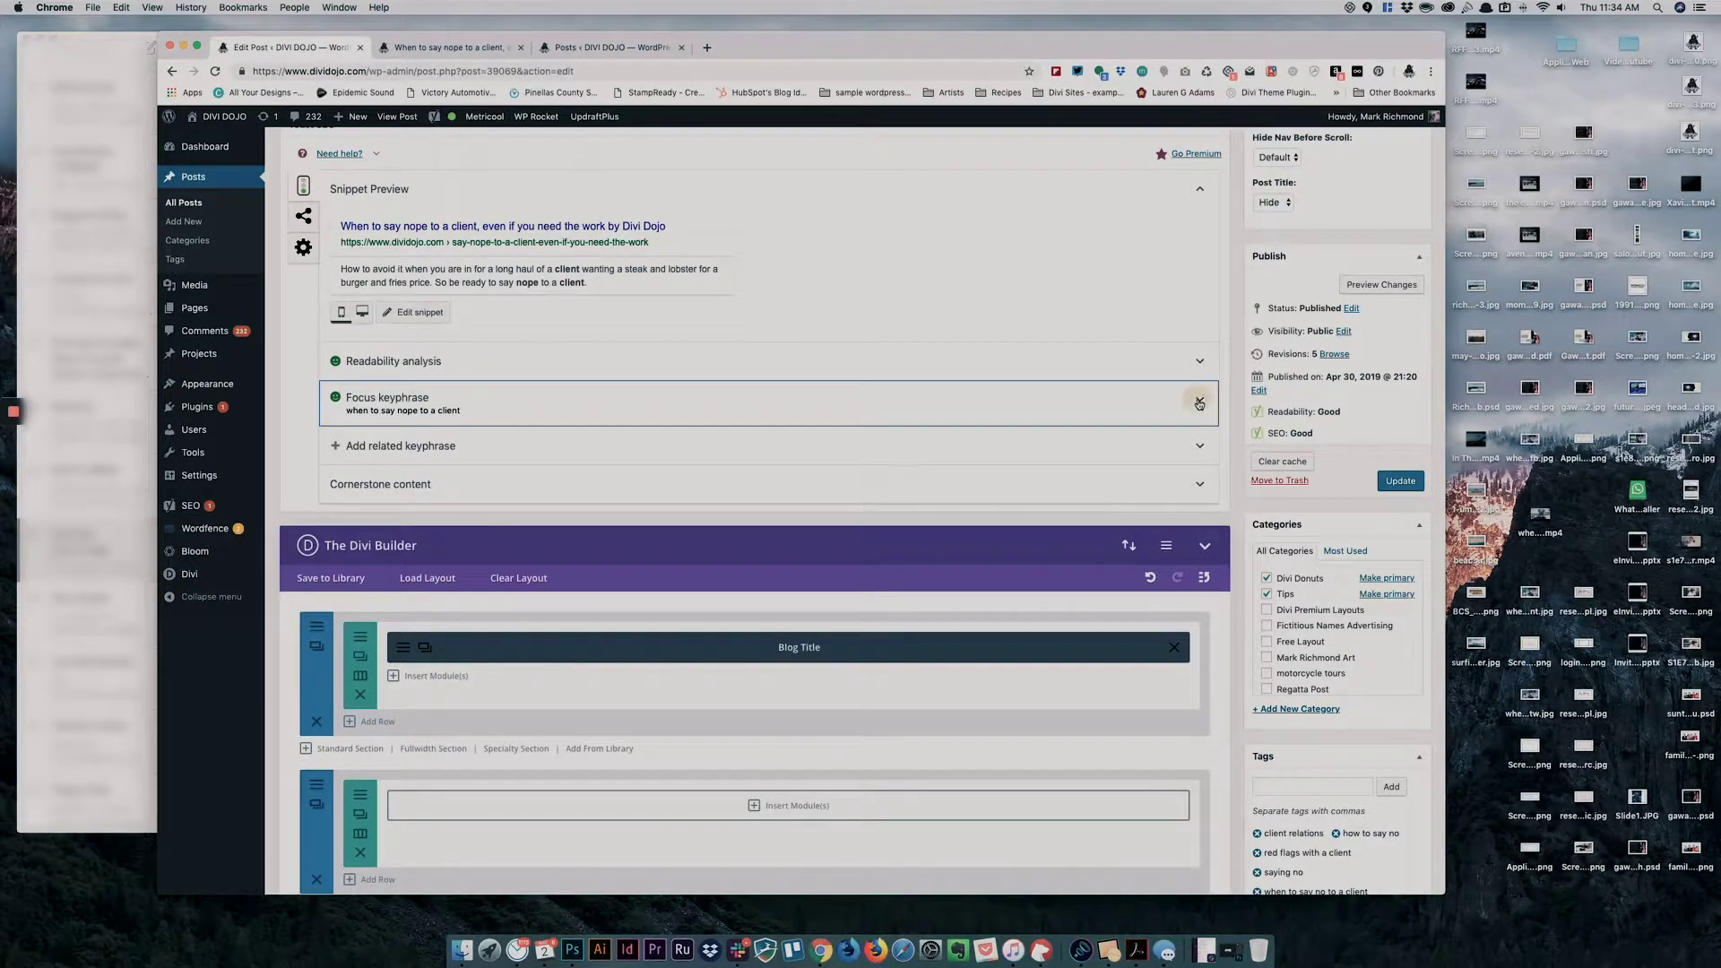
{"action": "scroll", "coordinate": [895, 428], "scroll_direction": "down", "scroll_amount": 5}
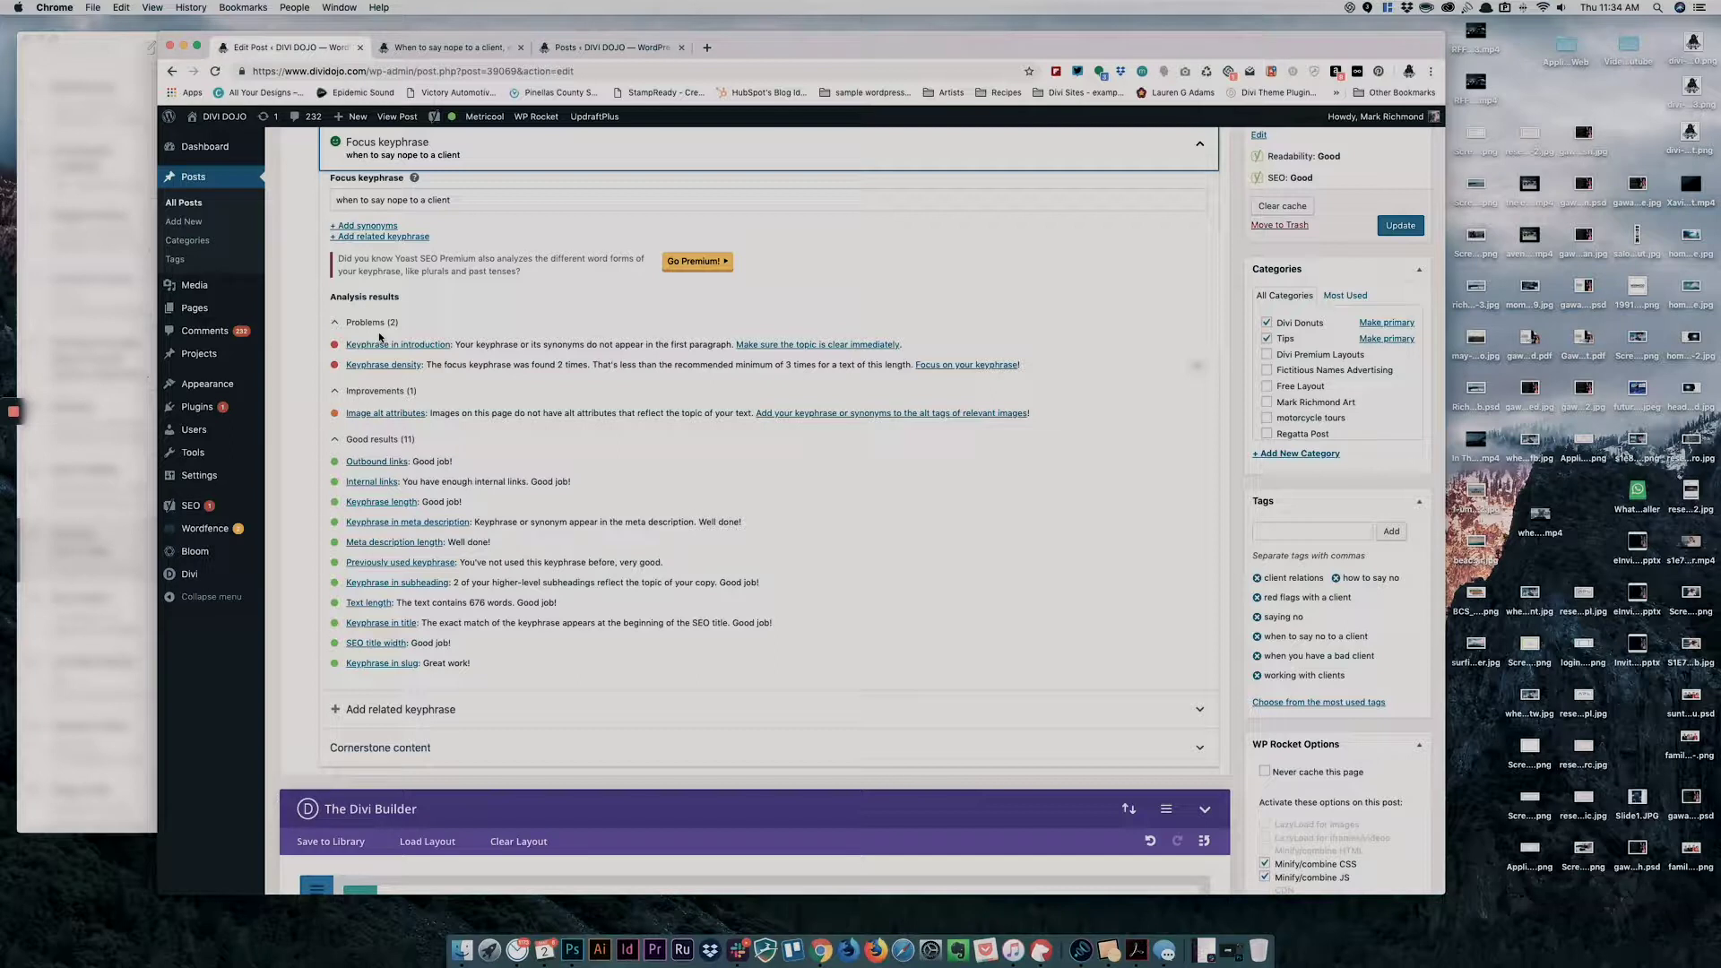
{"action": "scroll", "coordinate": [1014, 309], "scroll_direction": "up", "scroll_amount": 5}
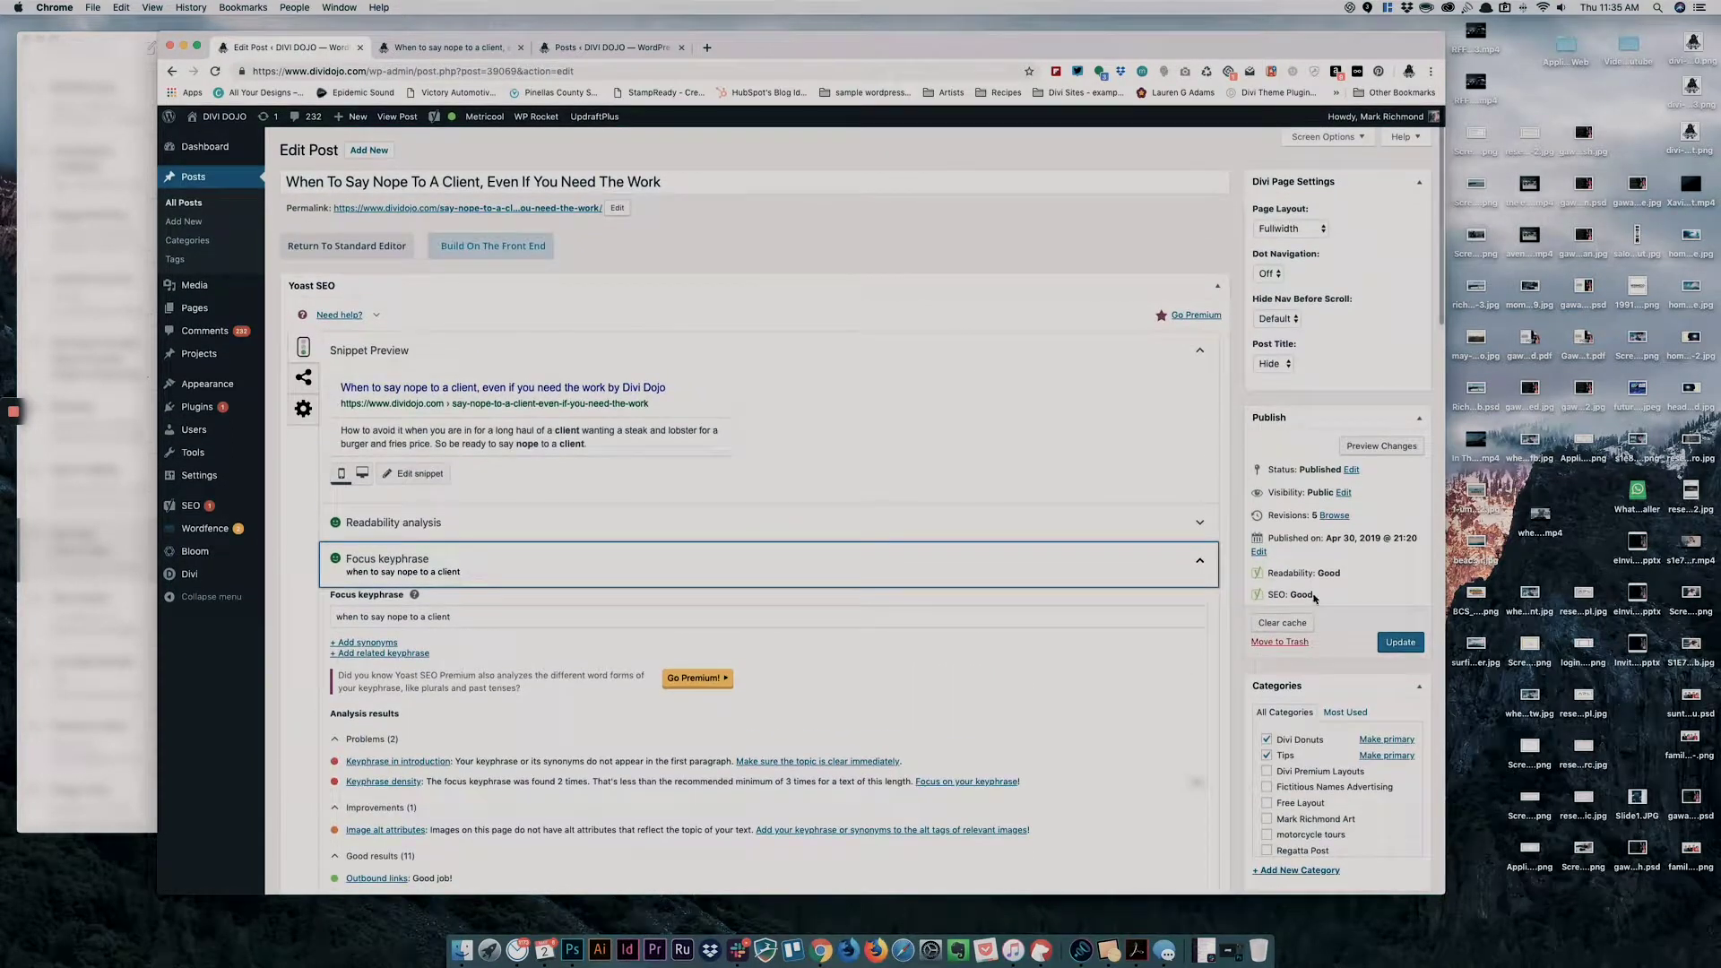
Update the post, close the Posts list tab and return to the editor to check the Yoast ratings
{"action": "left_click", "coordinate": [1402, 643]}
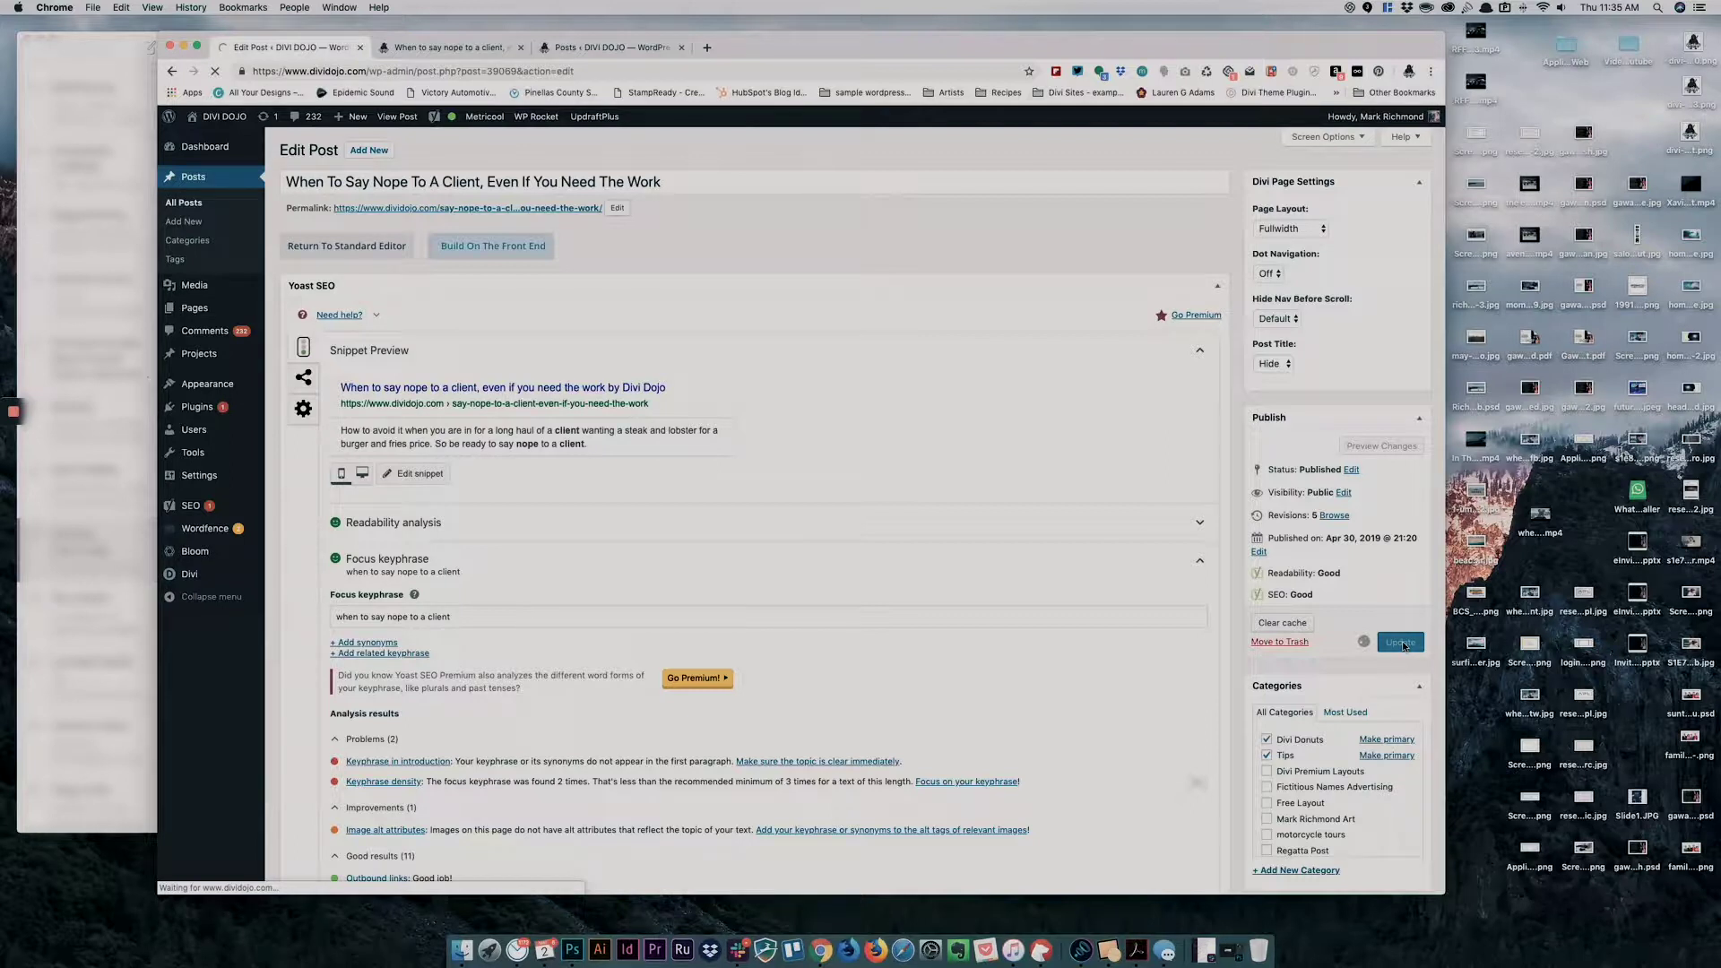
{"action": "scroll", "coordinate": [746, 481], "scroll_direction": "down", "scroll_amount": 5}
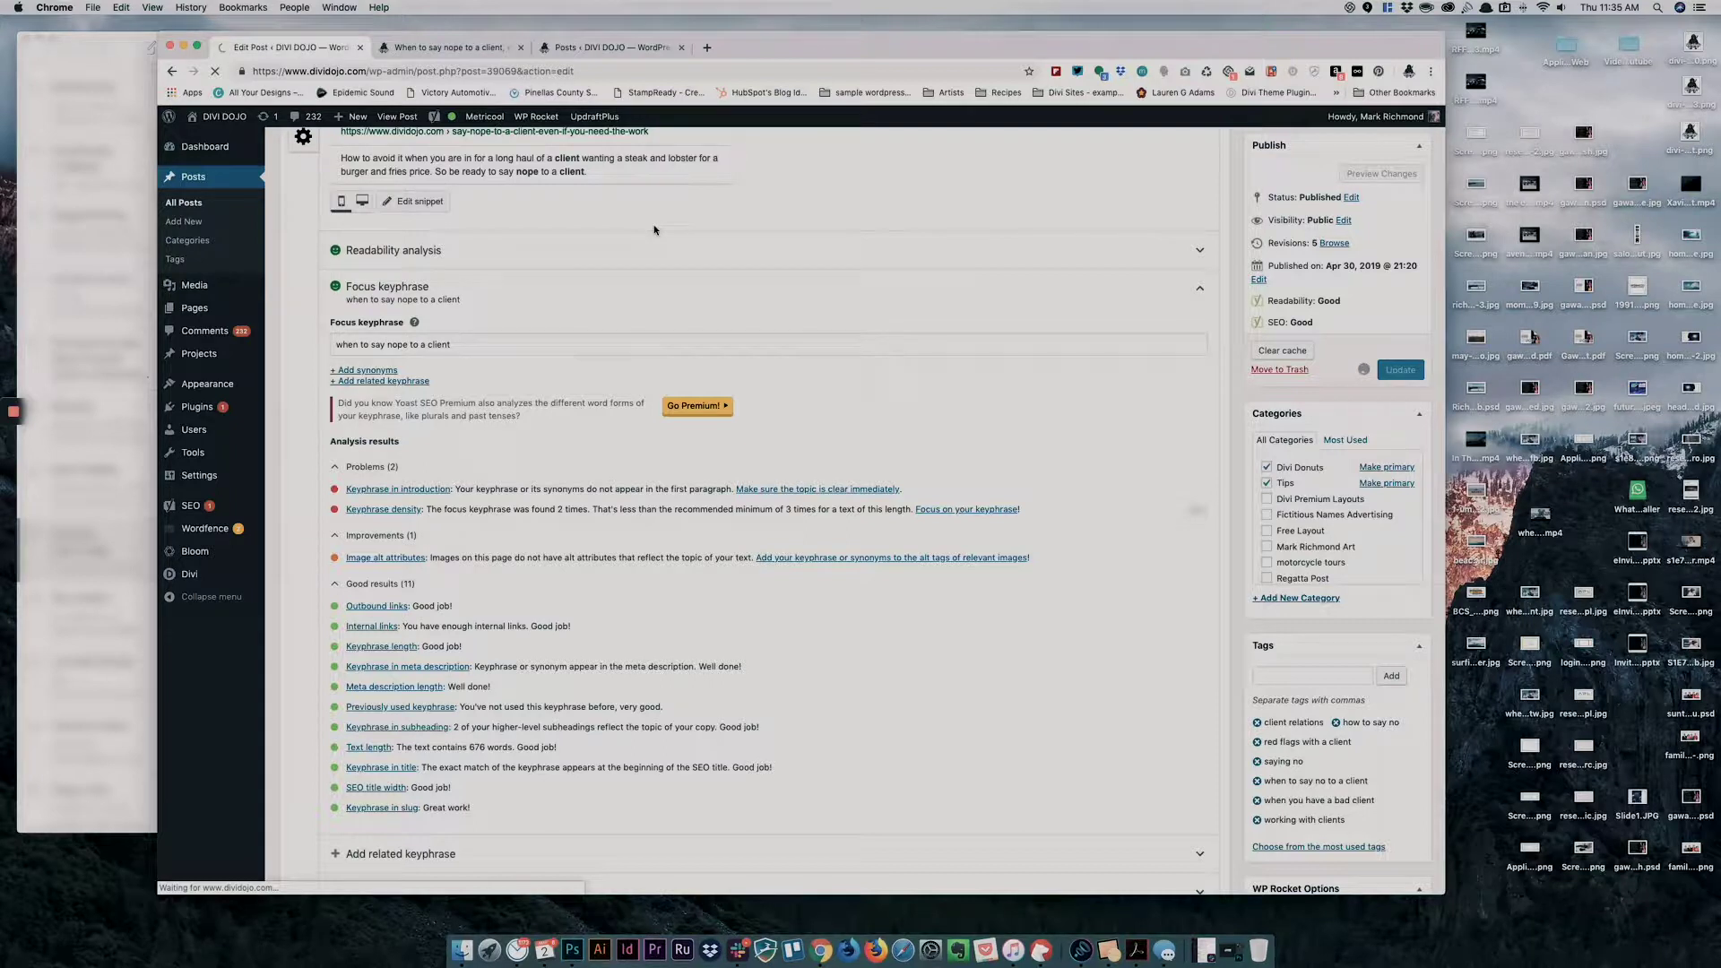
{"action": "left_click", "coordinate": [623, 48]}
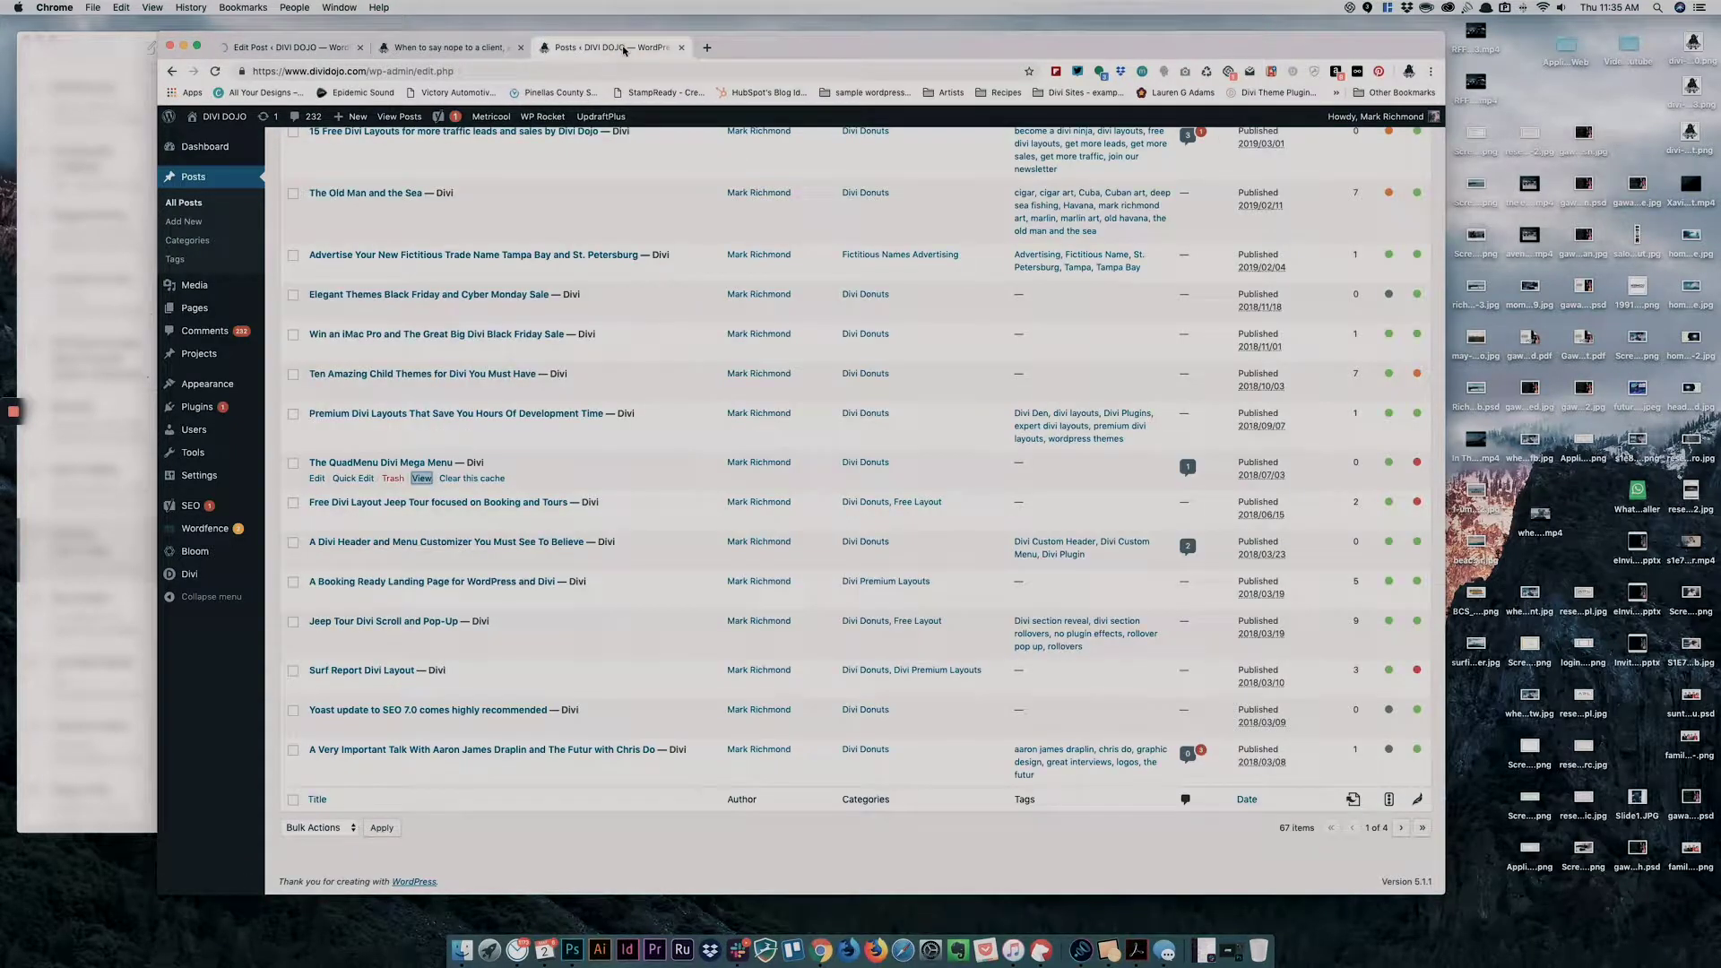
{"action": "left_click", "coordinate": [681, 47]}
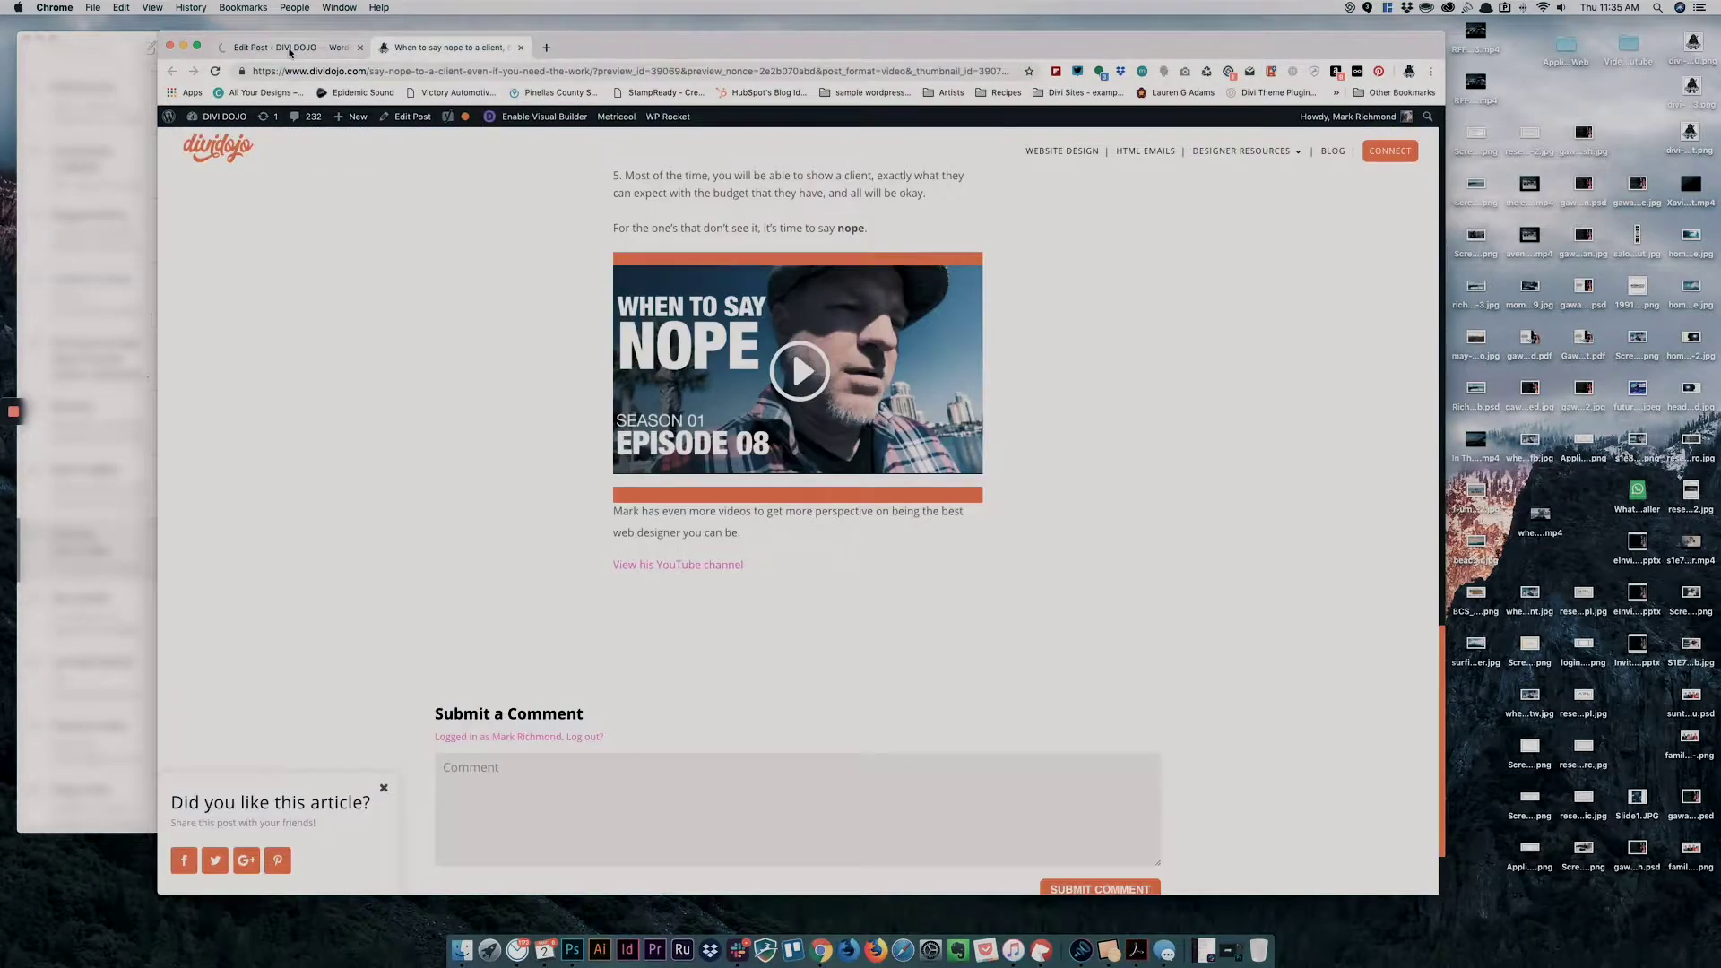
{"action": "left_click", "coordinate": [288, 48]}
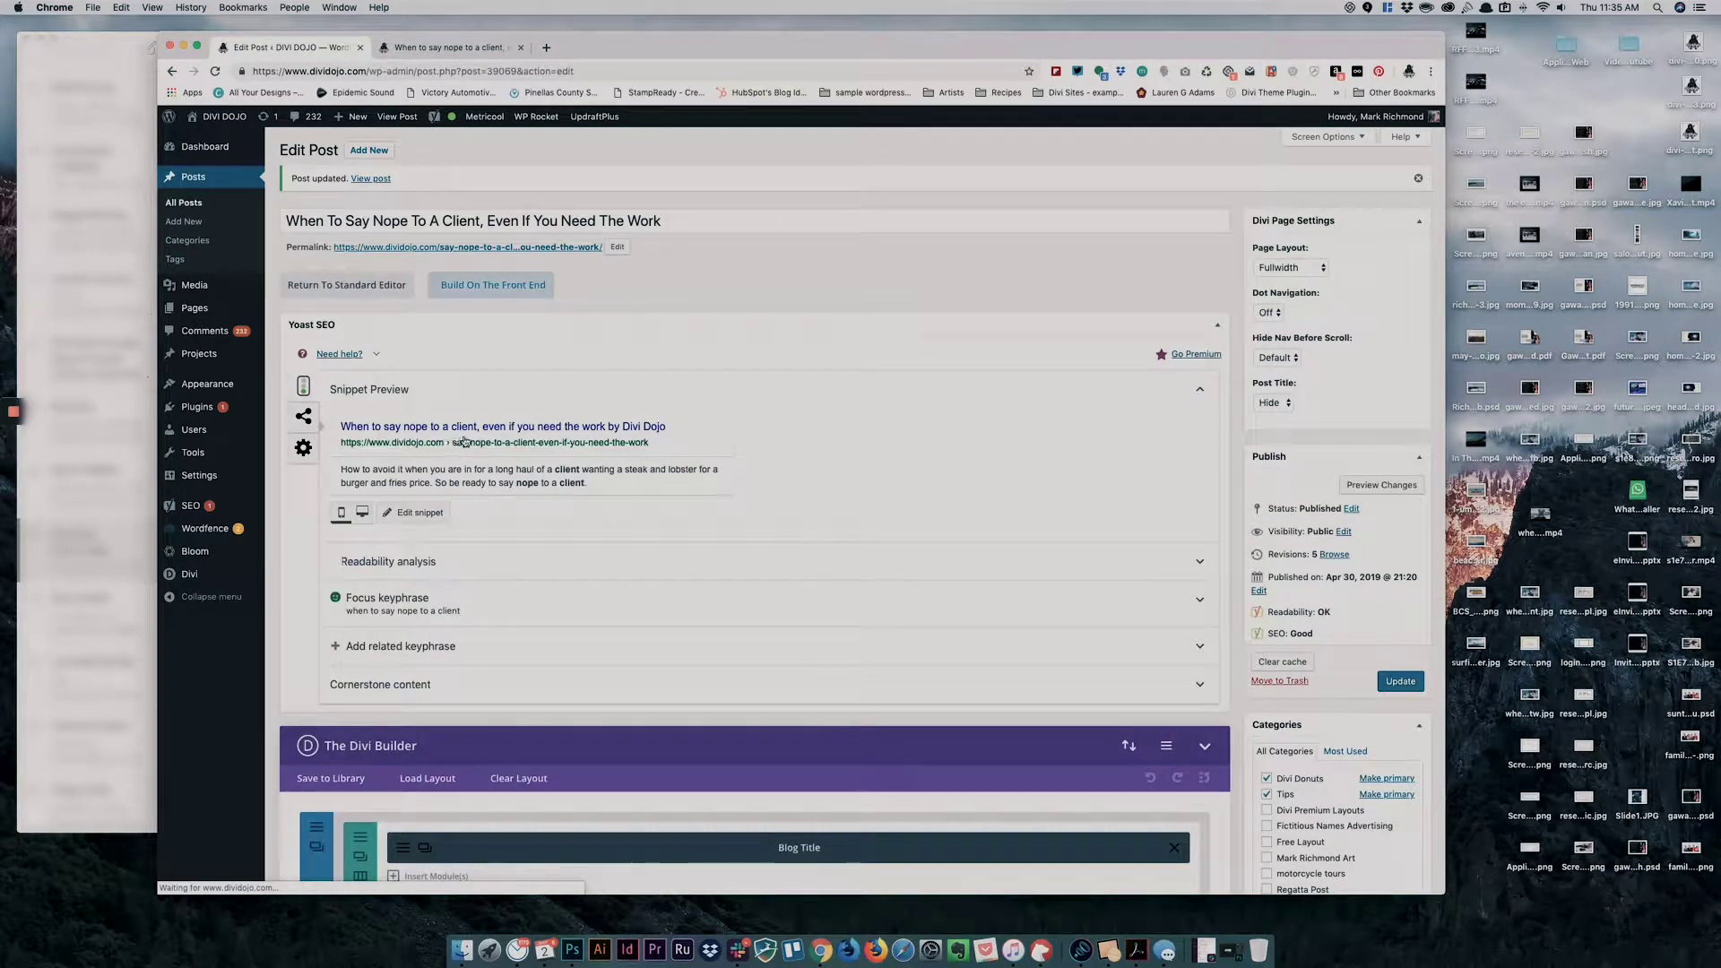
{"action": "scroll", "coordinate": [666, 385], "scroll_direction": "down", "scroll_amount": 2}
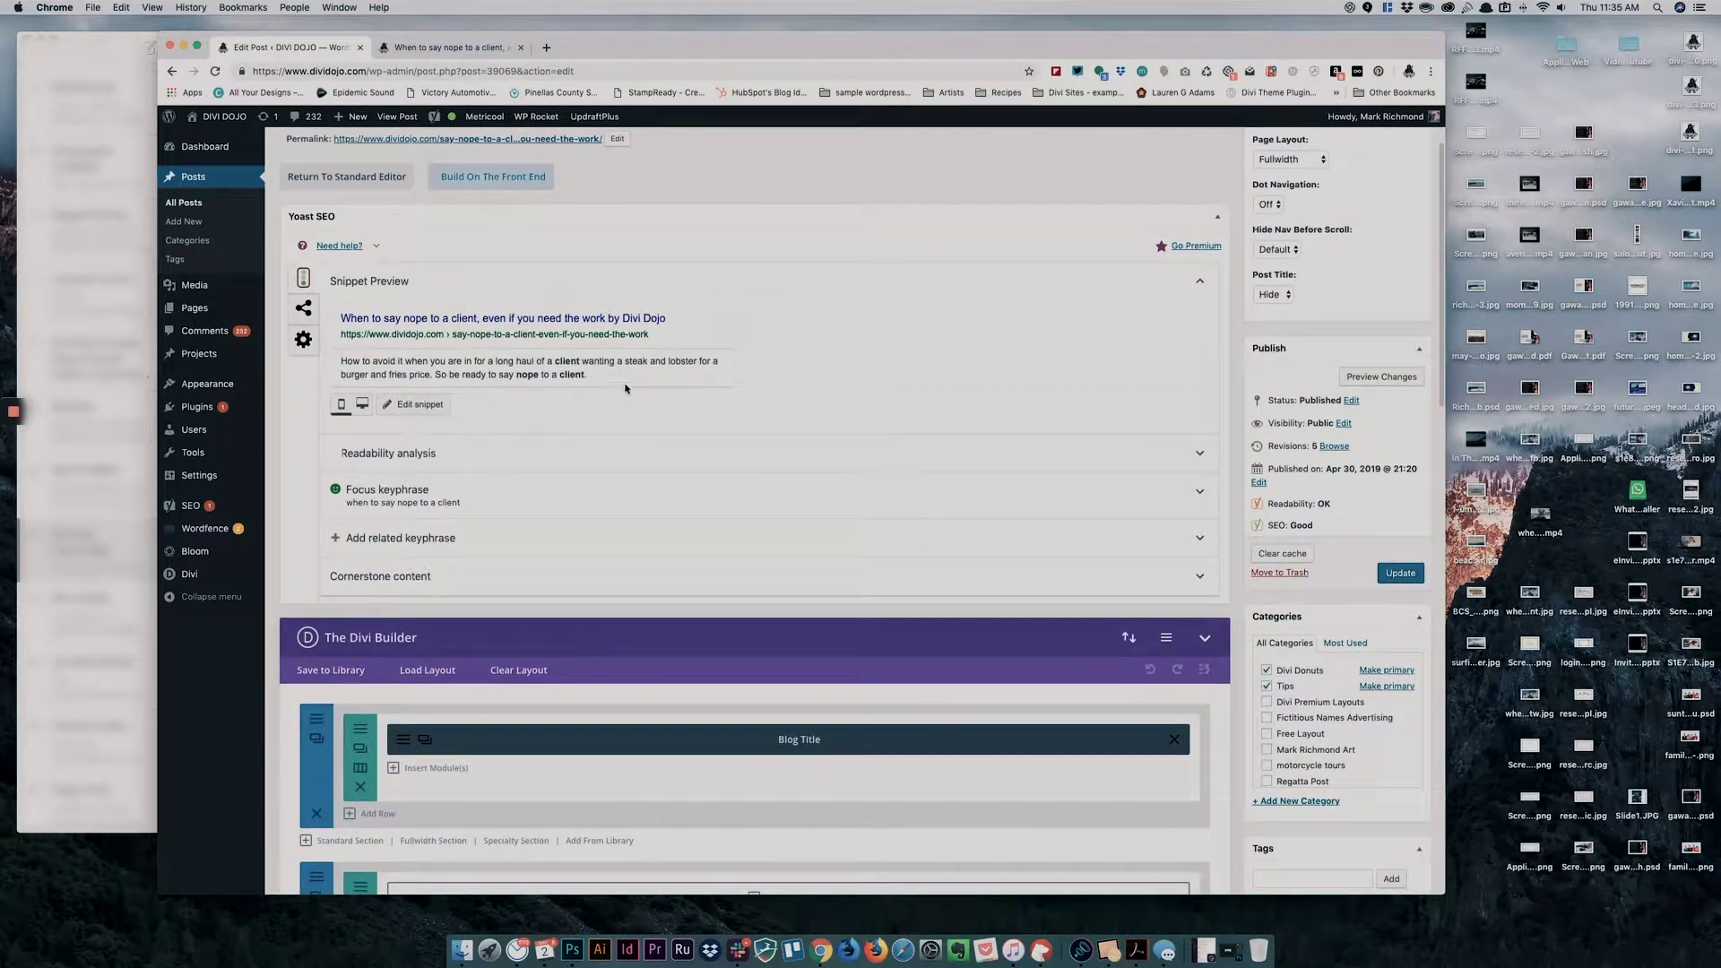
{"action": "scroll", "coordinate": [714, 306], "scroll_direction": "up", "scroll_amount": 2}
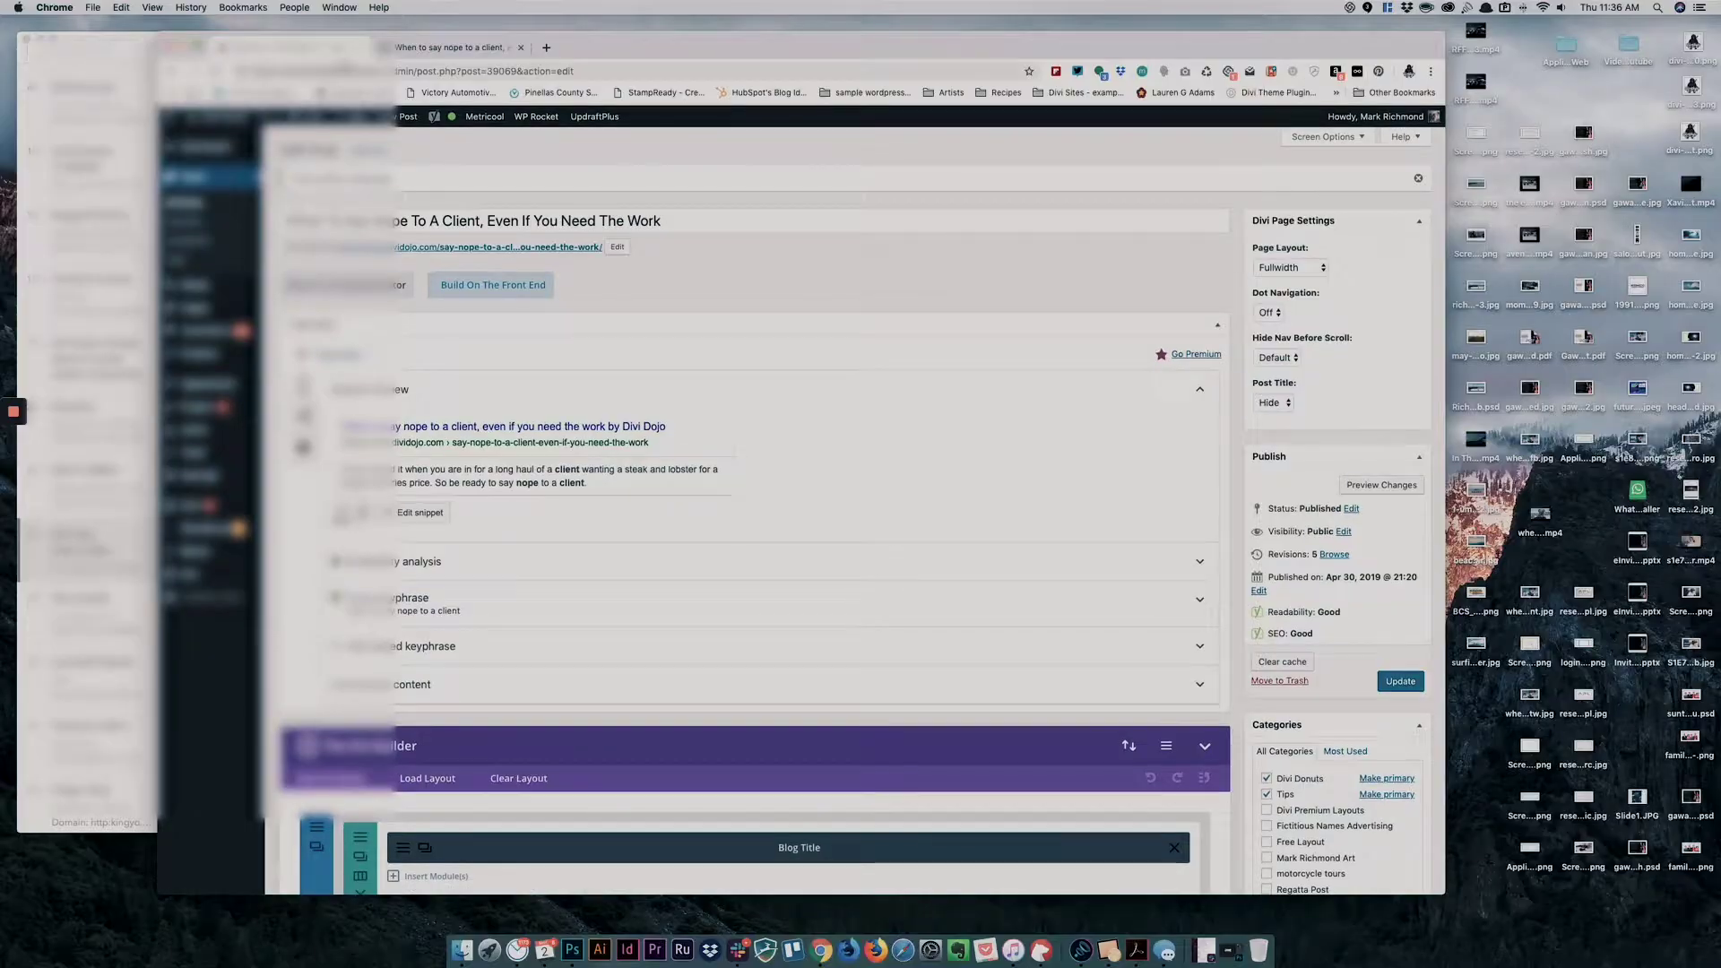
Look over the top of the live post, narrow the browser window and return to the post editor
{"action": "scroll", "coordinate": [780, 334], "scroll_direction": "up", "scroll_amount": 20}
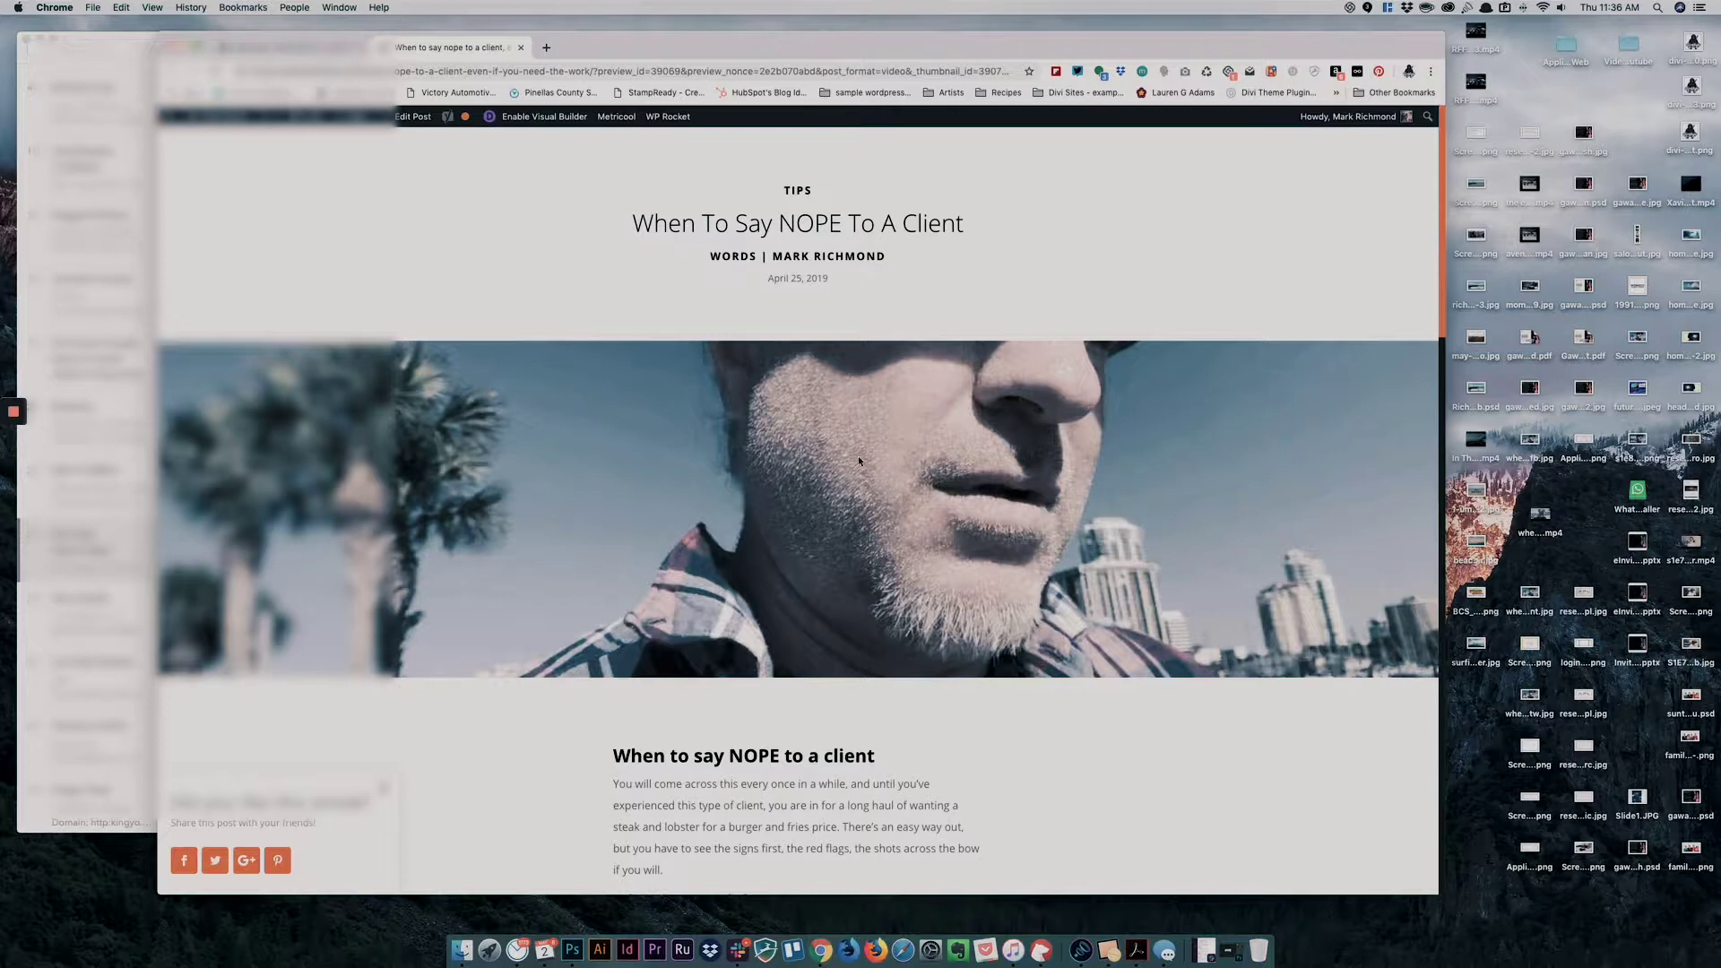
{"action": "scroll", "coordinate": [859, 461], "scroll_direction": "down", "scroll_amount": 2}
{"action": "left_click_drag", "start_coordinate": [158, 246], "coordinate": [486, 248]}
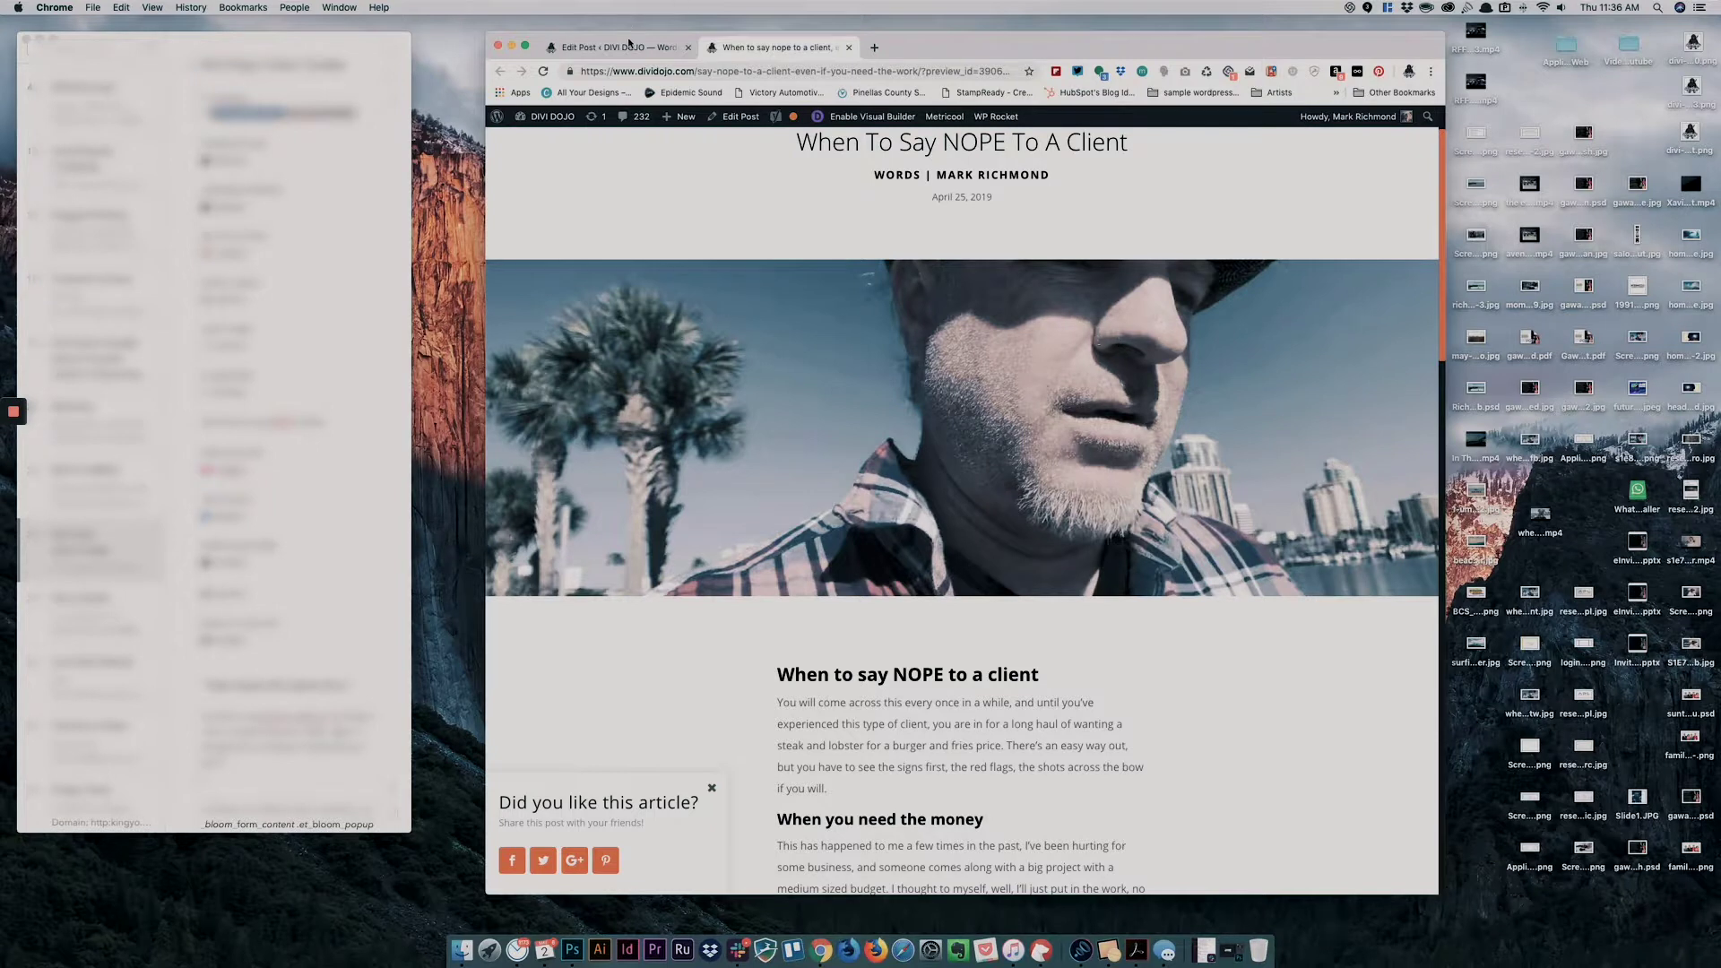
{"action": "left_click", "coordinate": [628, 42]}
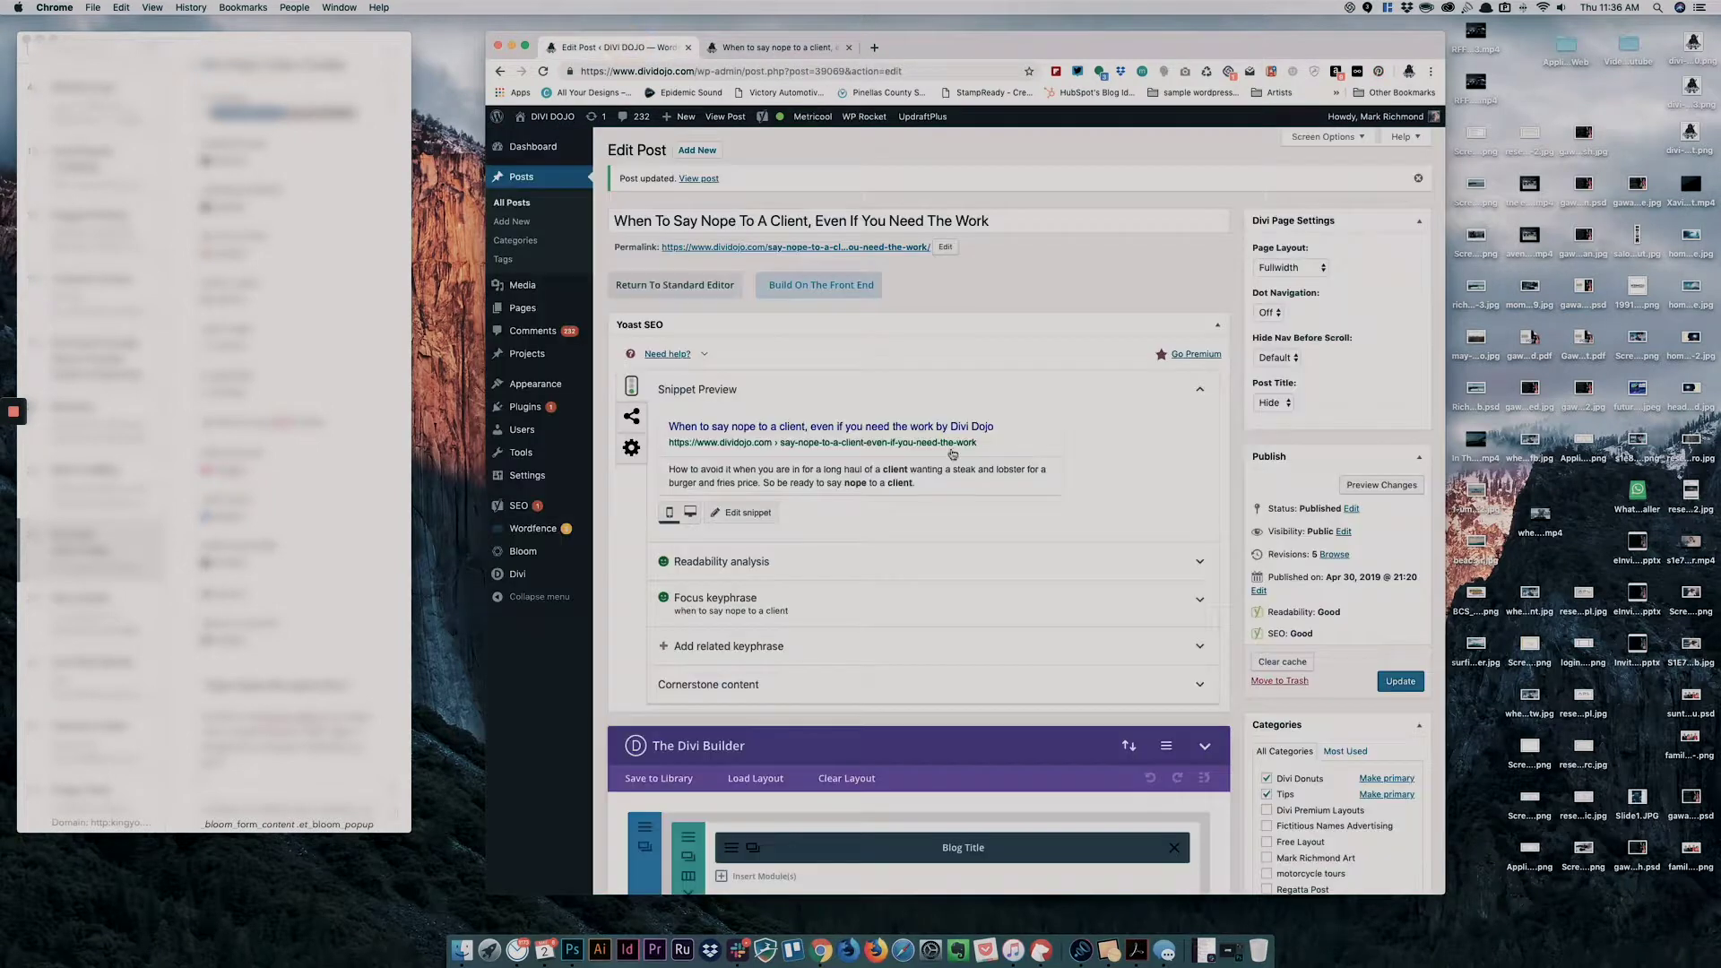
Review the Facebook title, description and image in the post's Yoast SEO social settings
{"action": "left_click", "coordinate": [632, 416]}
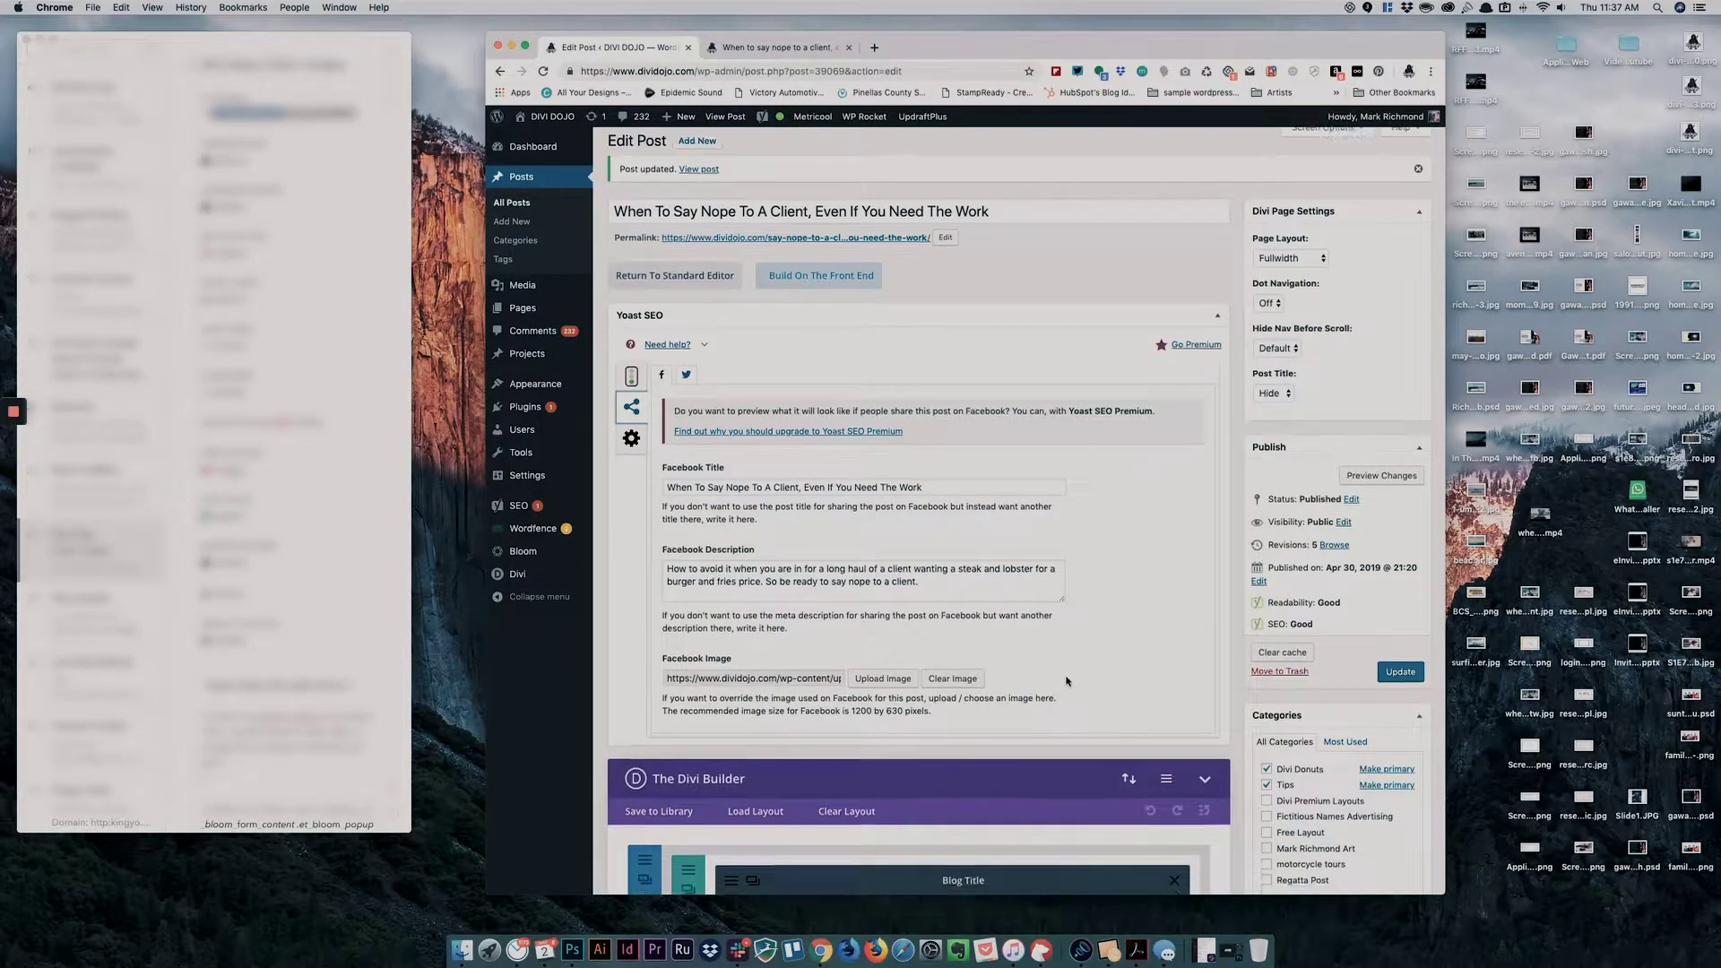
{"action": "scroll", "coordinate": [846, 558], "scroll_direction": "down", "scroll_amount": 15}
{"action": "scroll", "coordinate": [738, 296], "scroll_direction": "up", "scroll_amount": 15}
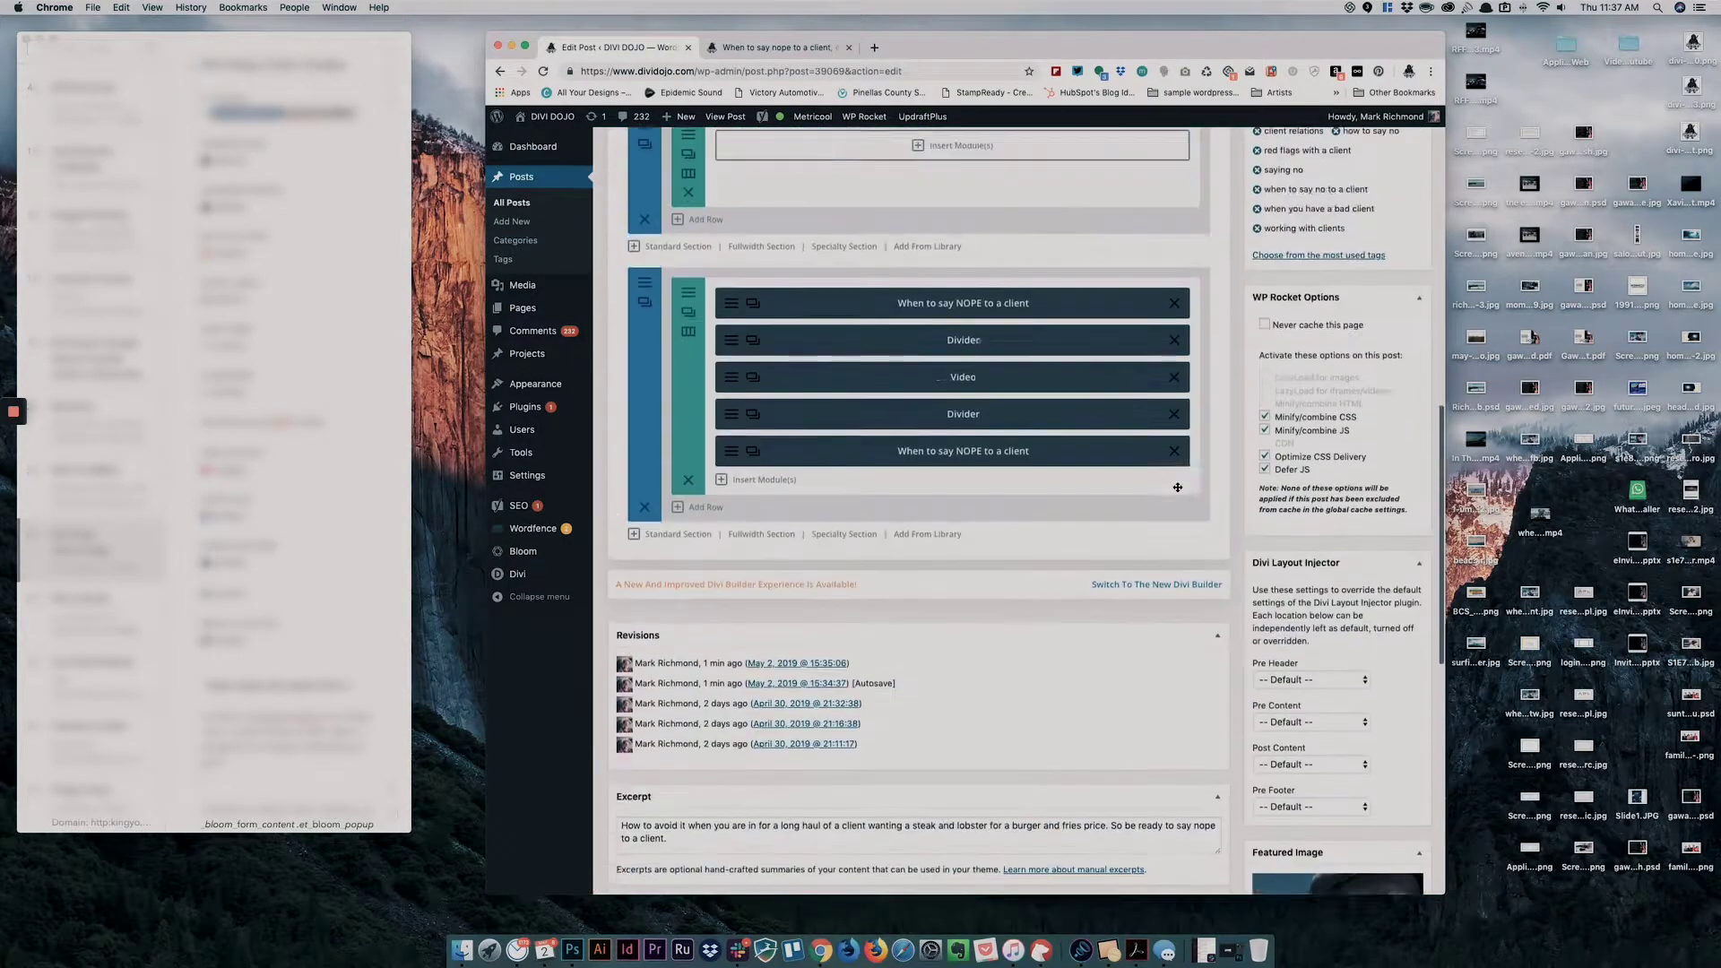
{"action": "scroll", "coordinate": [738, 296], "scroll_direction": "up", "scroll_amount": 3}
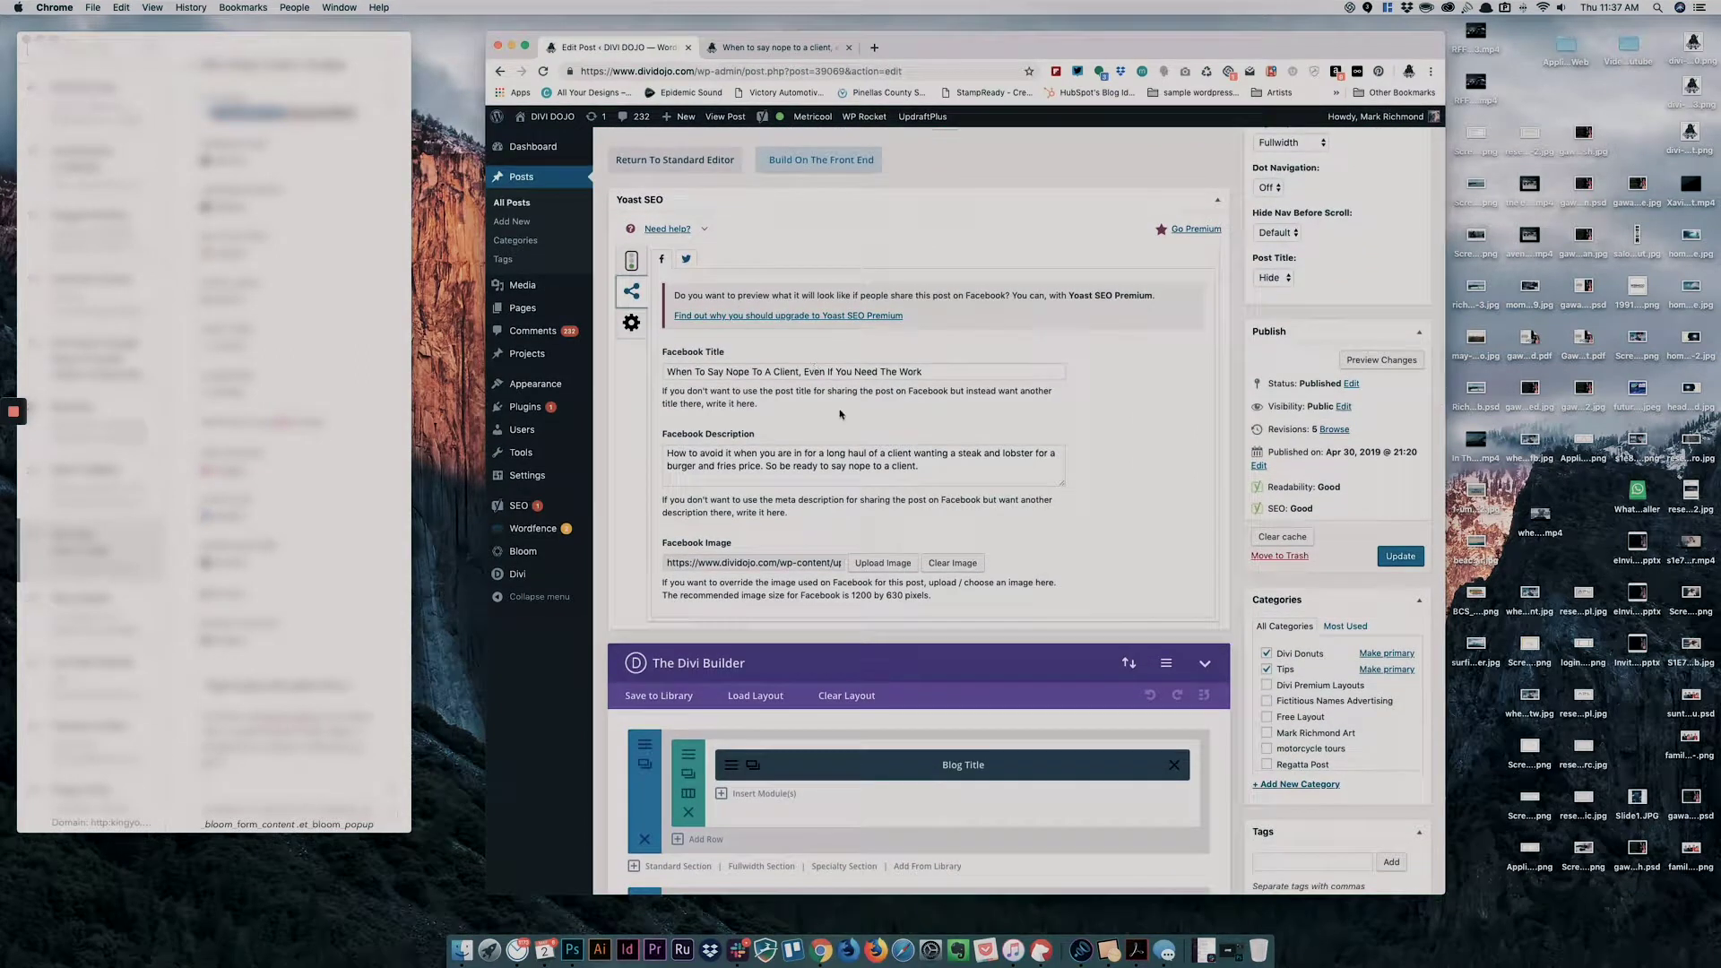
Review the Yoast SEO Twitter sharing settings and the post's featured image
{"action": "left_click", "coordinate": [687, 260]}
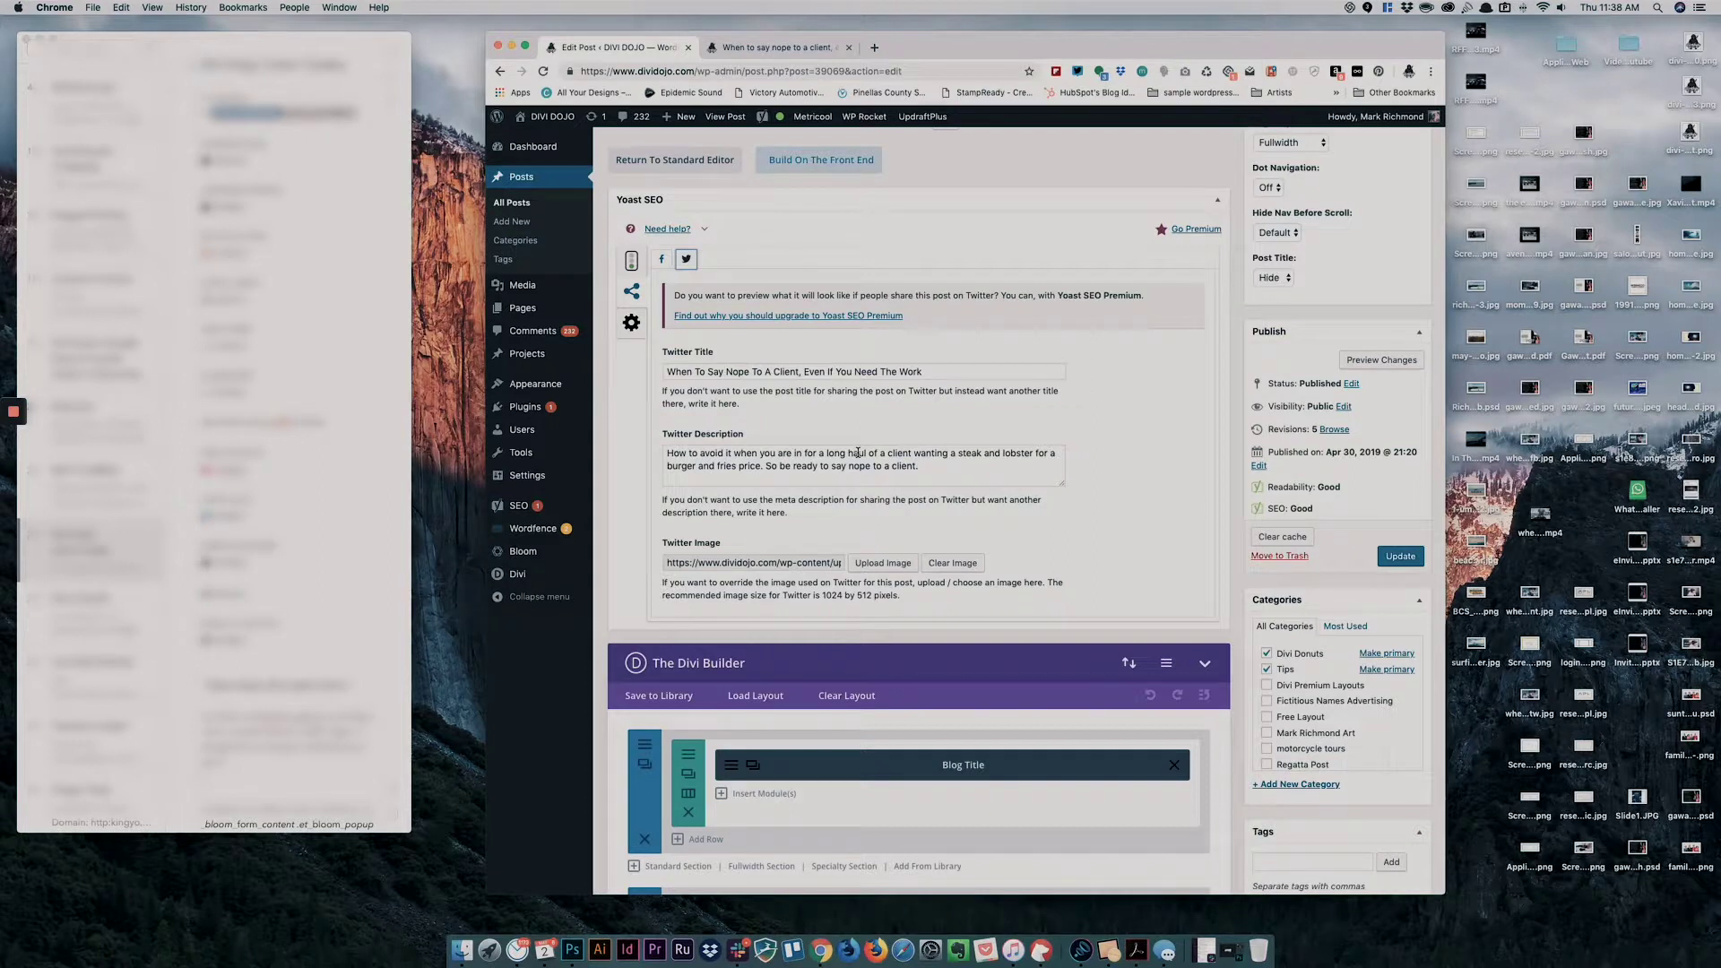
{"action": "scroll", "coordinate": [1187, 501], "scroll_direction": "down", "scroll_amount": 10}
{"action": "scroll", "coordinate": [1321, 466], "scroll_direction": "up", "scroll_amount": 4}
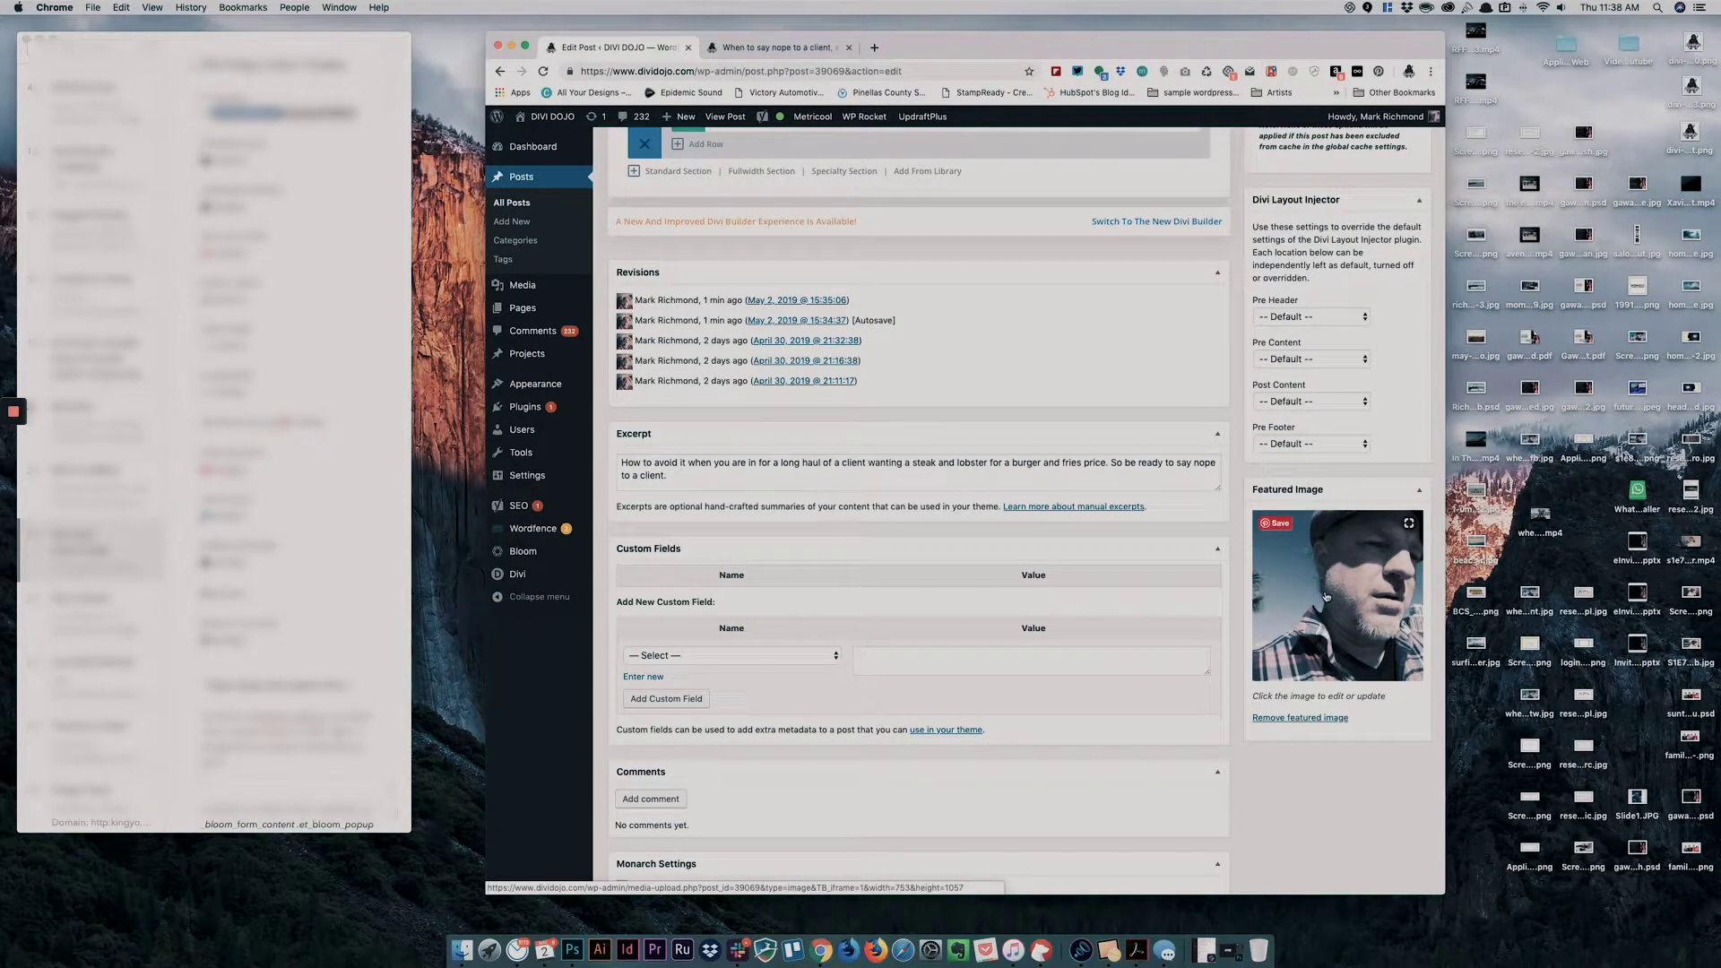
{"action": "scroll", "coordinate": [1326, 596], "scroll_direction": "up", "scroll_amount": 15}
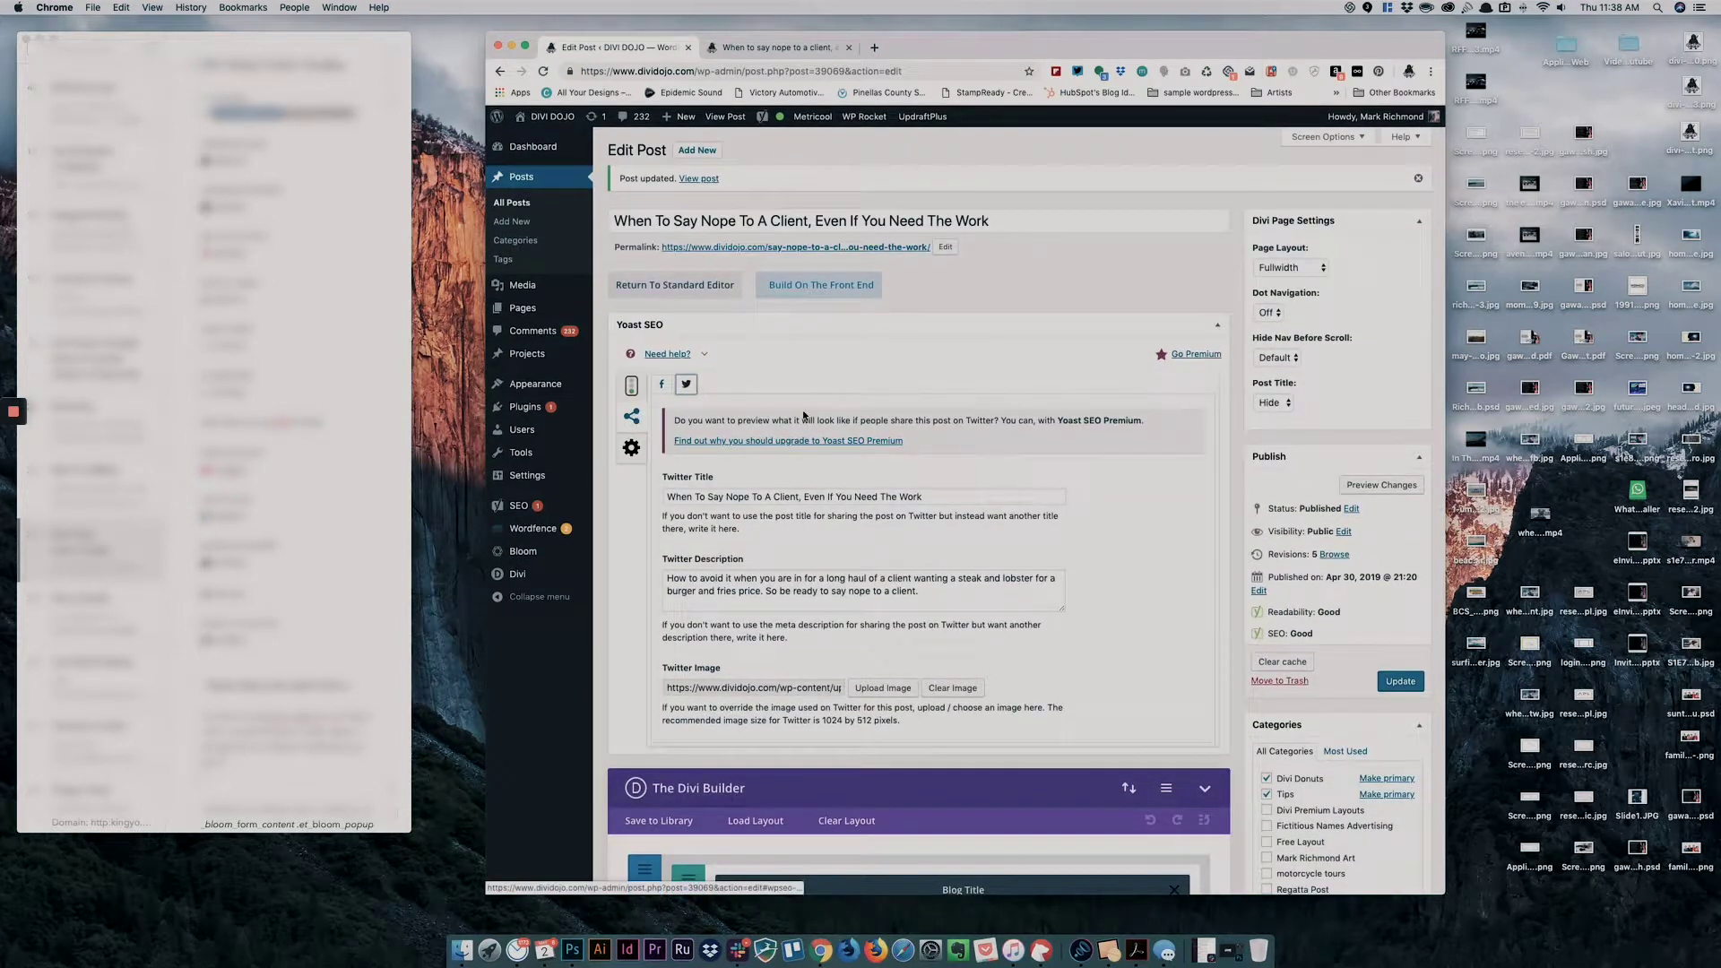
Compare the Twitter image setting and its recommended size with the Facebook sharing settings
{"action": "scroll", "coordinate": [804, 414], "scroll_direction": "down", "scroll_amount": 3}
{"action": "scroll", "coordinate": [804, 414], "scroll_direction": "down", "scroll_amount": 1}
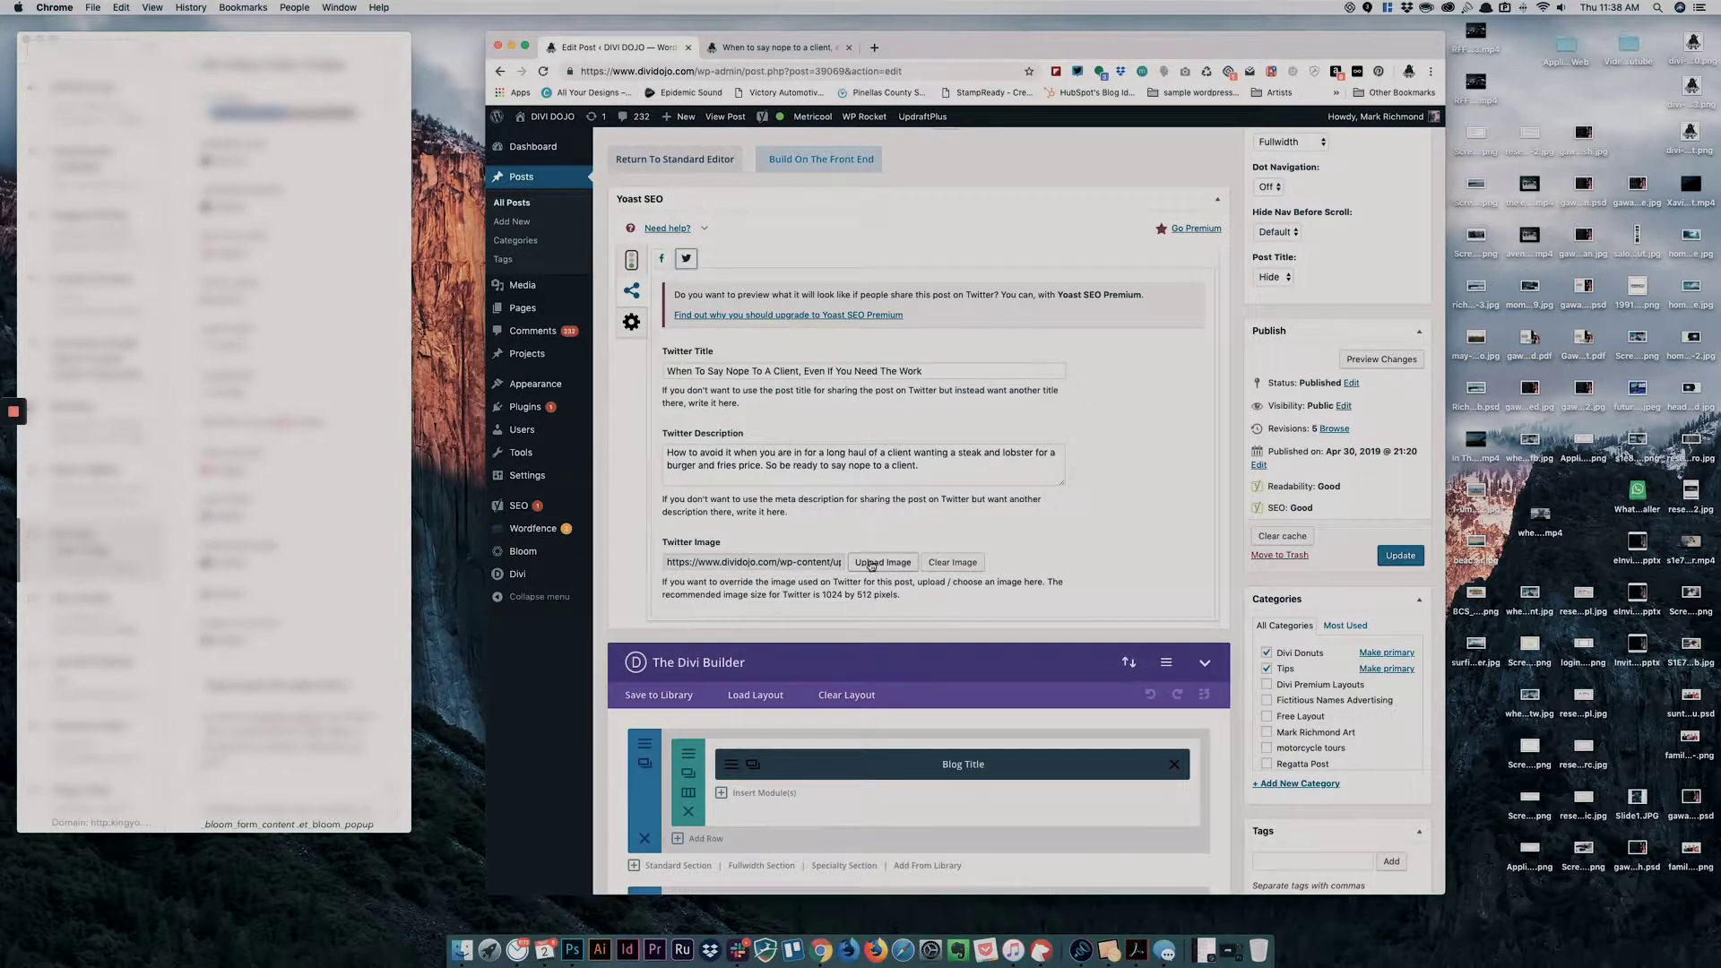
{"action": "left_click", "coordinate": [662, 258]}
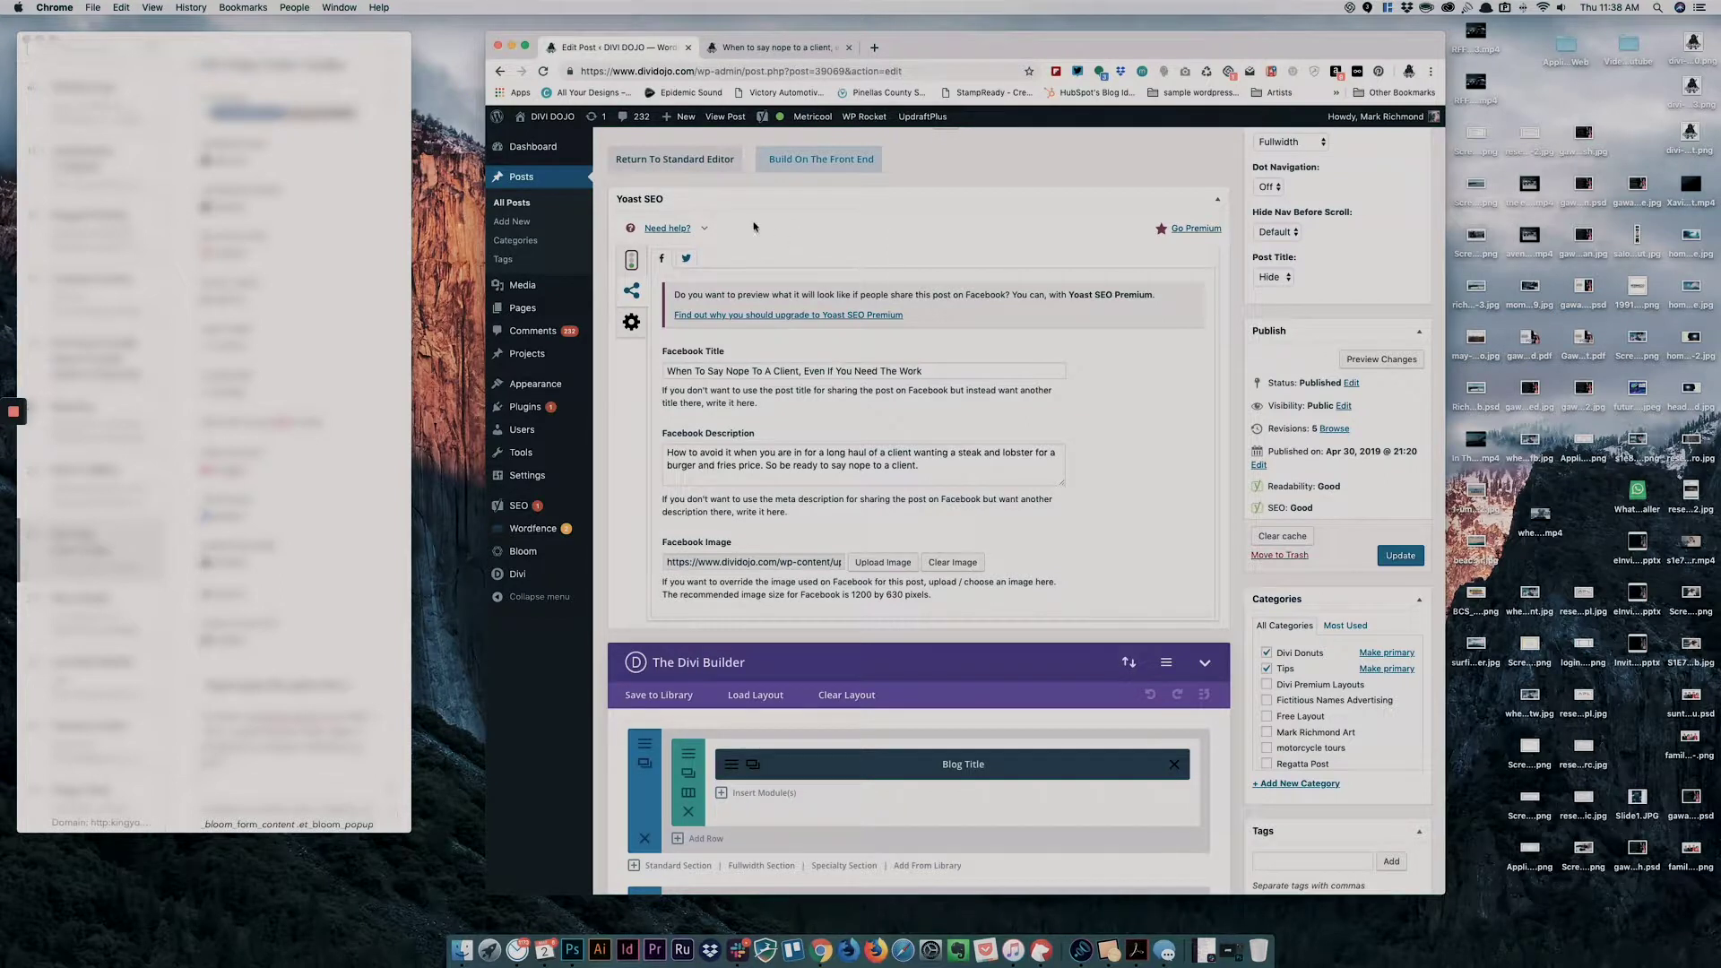
{"action": "scroll", "coordinate": [824, 291], "scroll_direction": "up", "scroll_amount": 1}
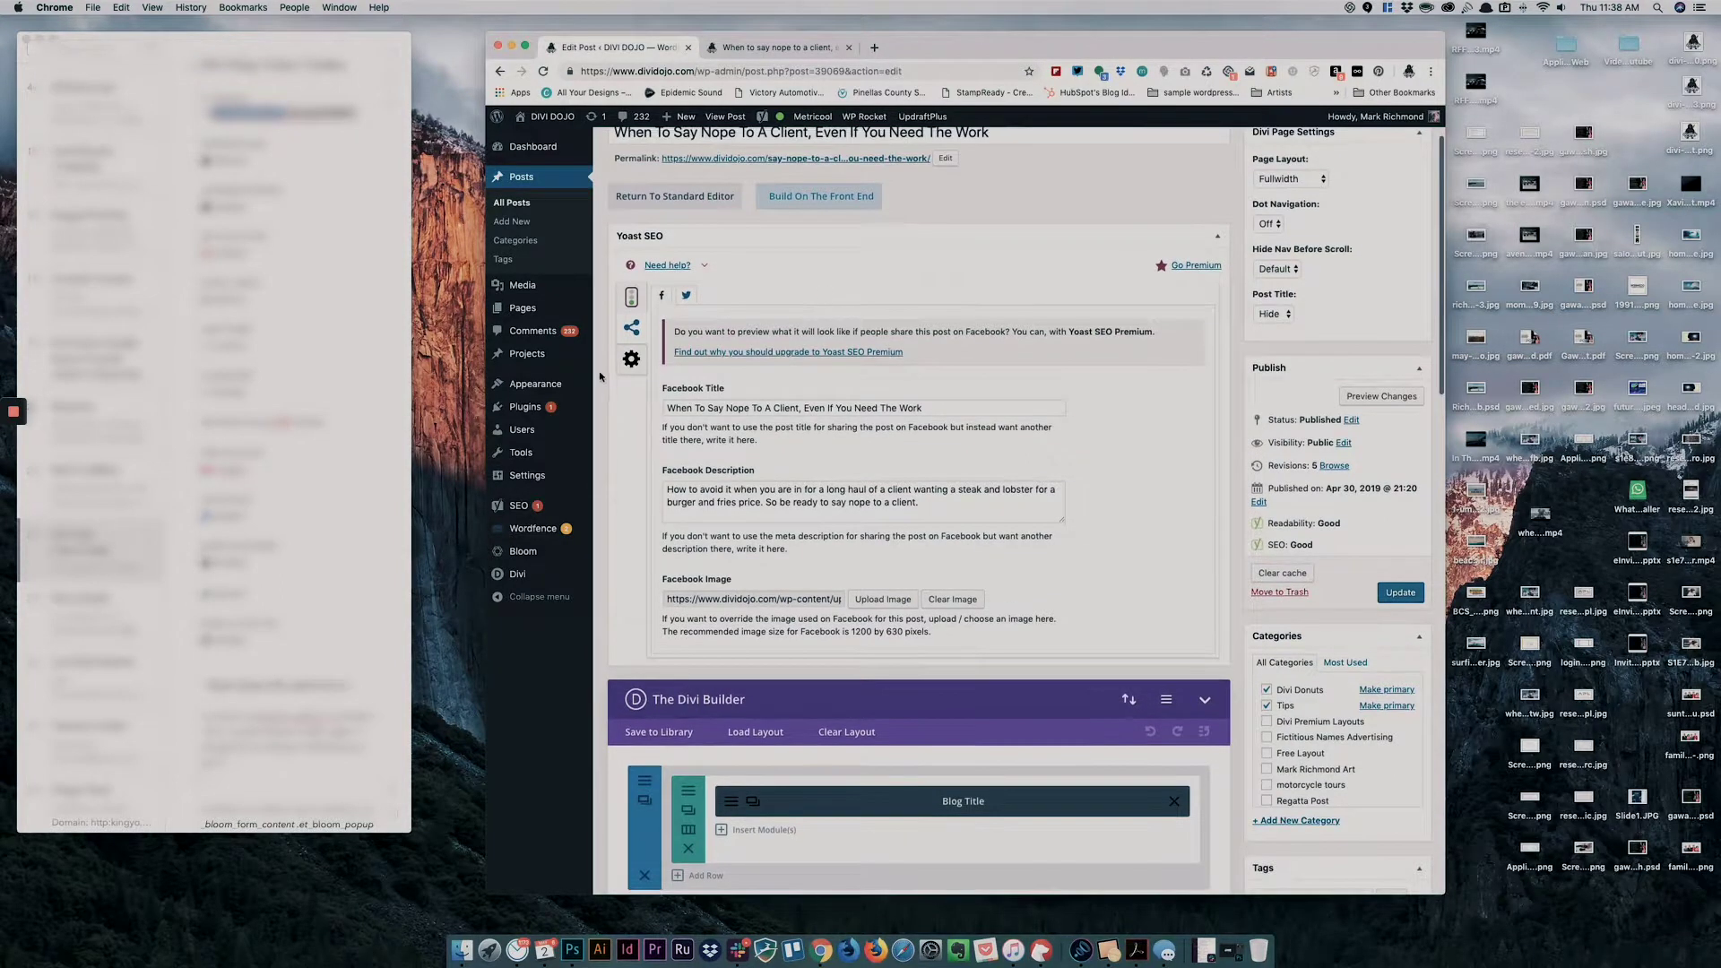
Review Yoast SEO's advanced settings, and return to the snippet preview to expand the related keyphrase and readability analysis sections
{"action": "left_click", "coordinate": [631, 359]}
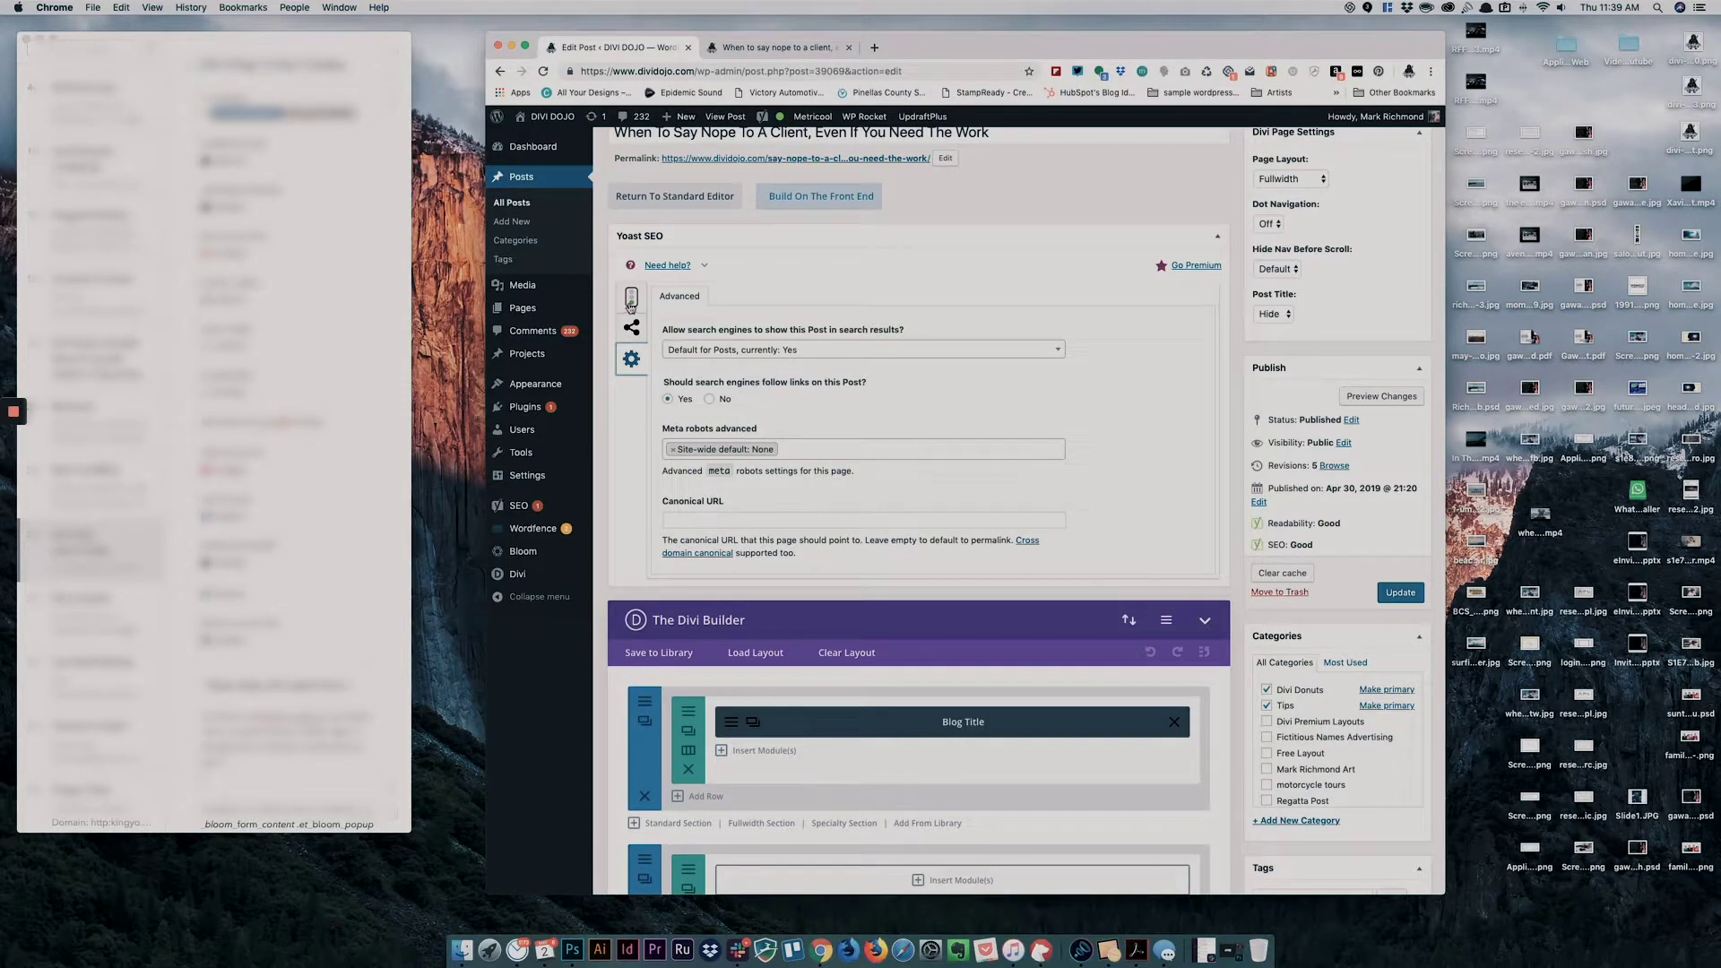
{"action": "left_click", "coordinate": [631, 296]}
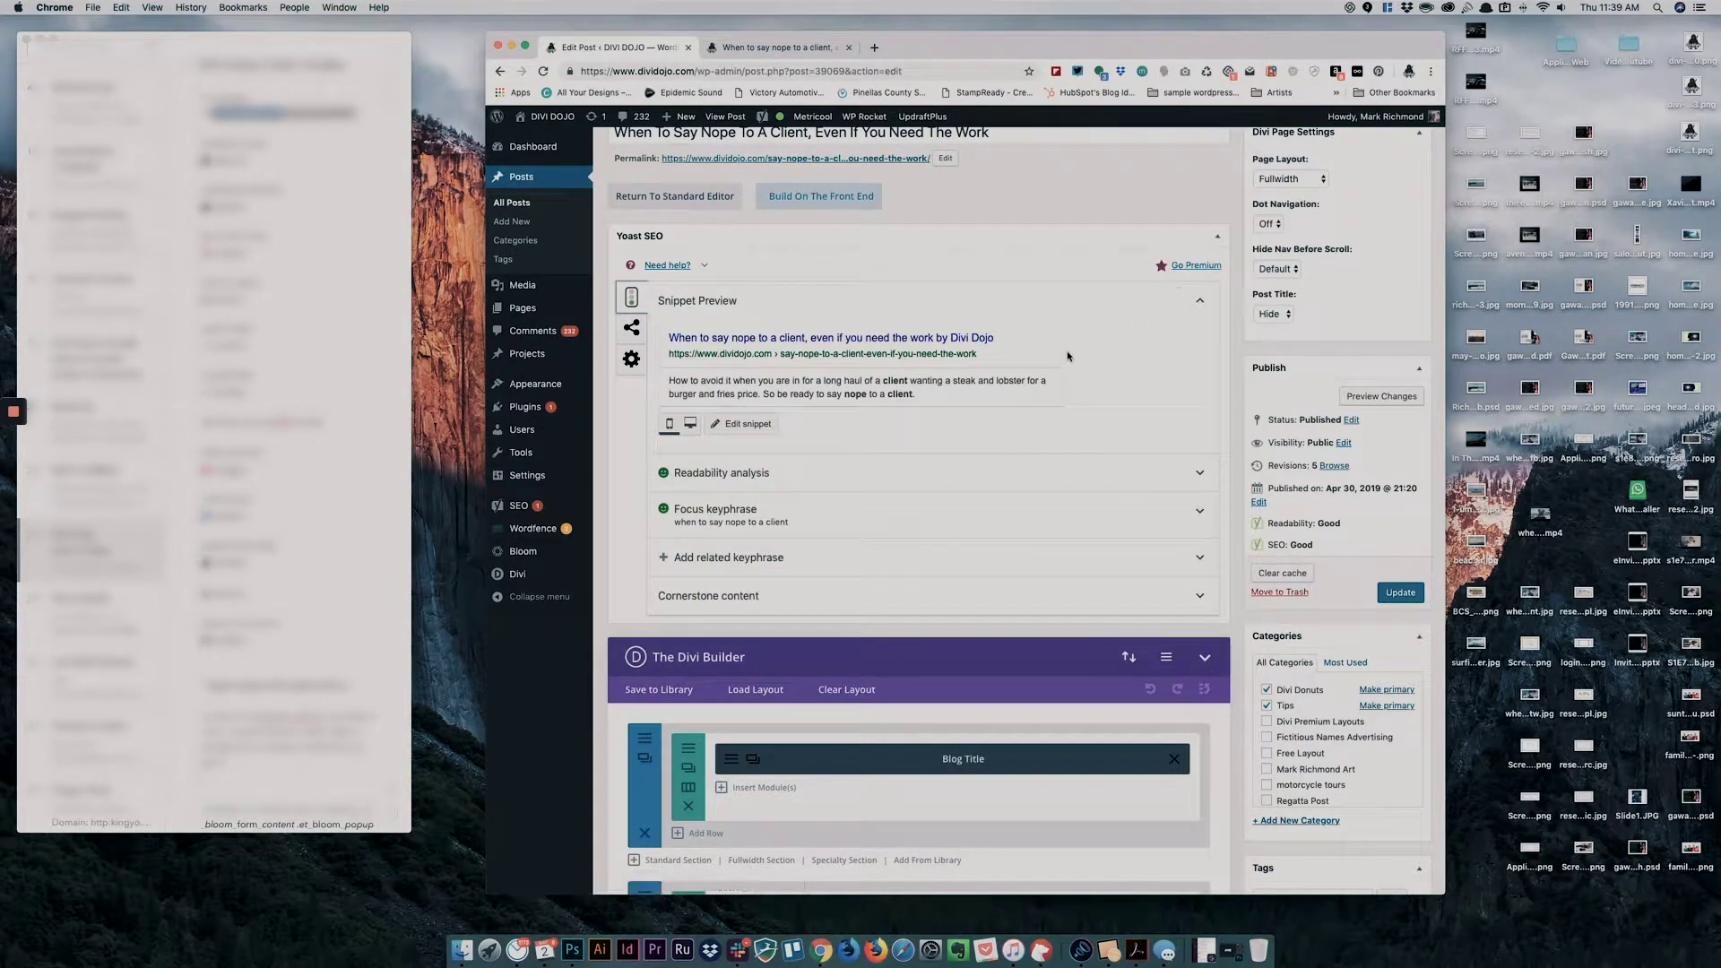
{"action": "left_click", "coordinate": [722, 562]}
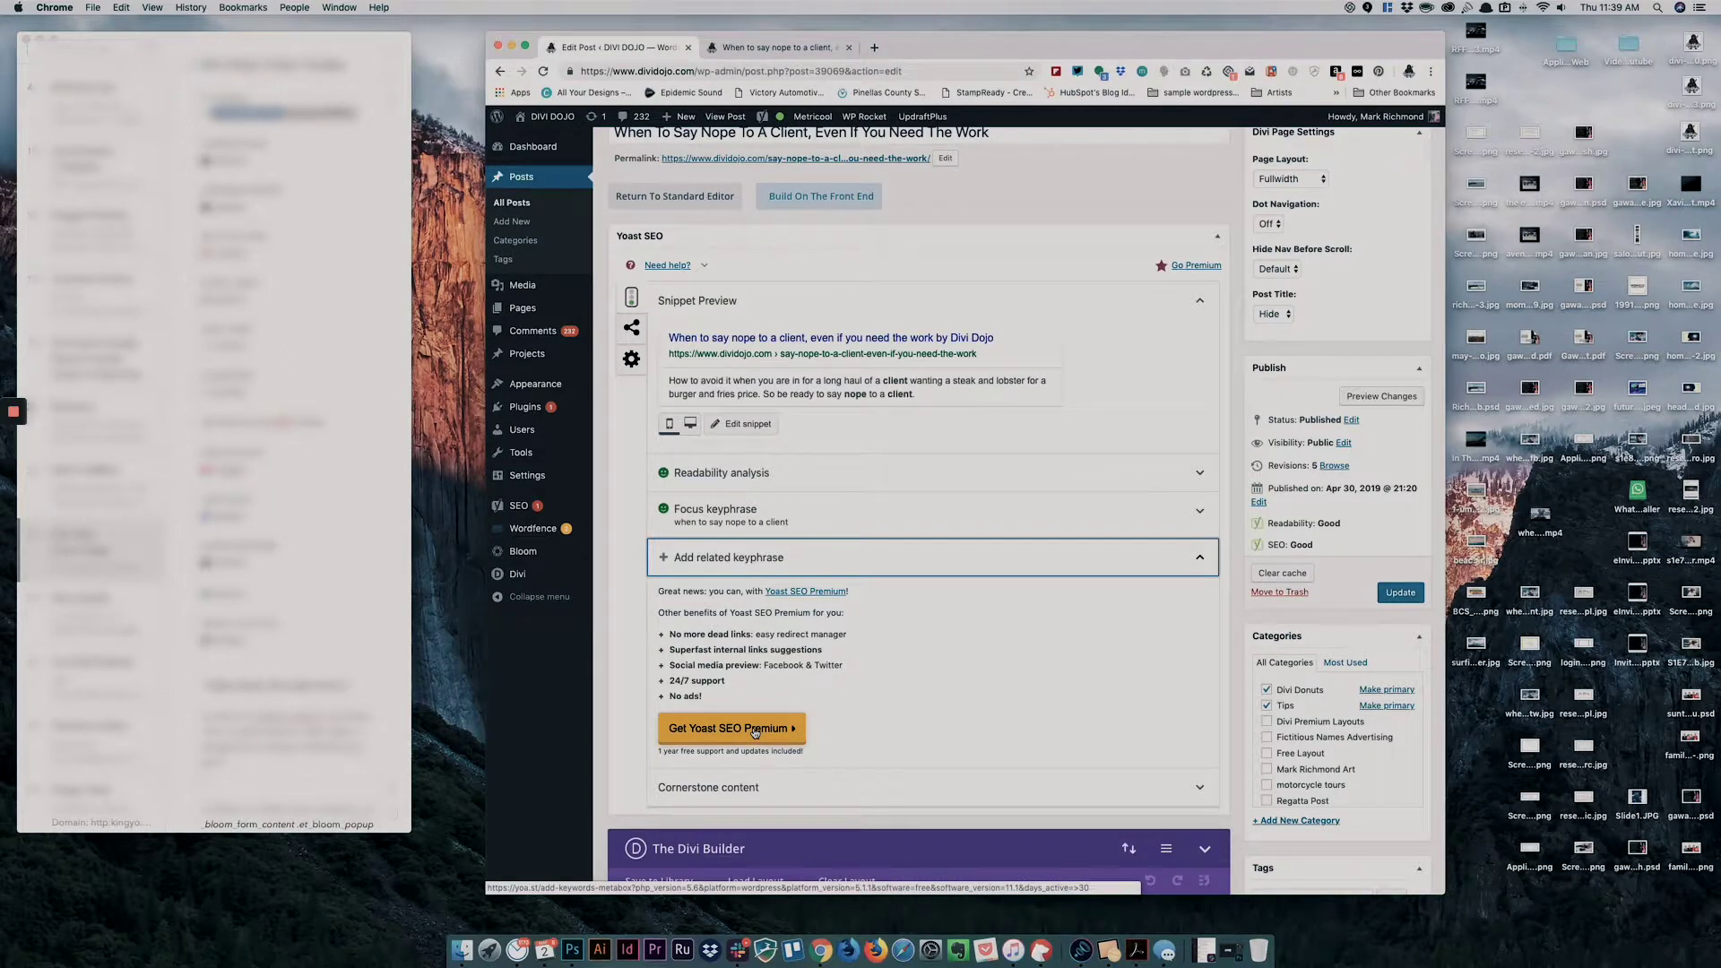
{"action": "left_click", "coordinate": [752, 474]}
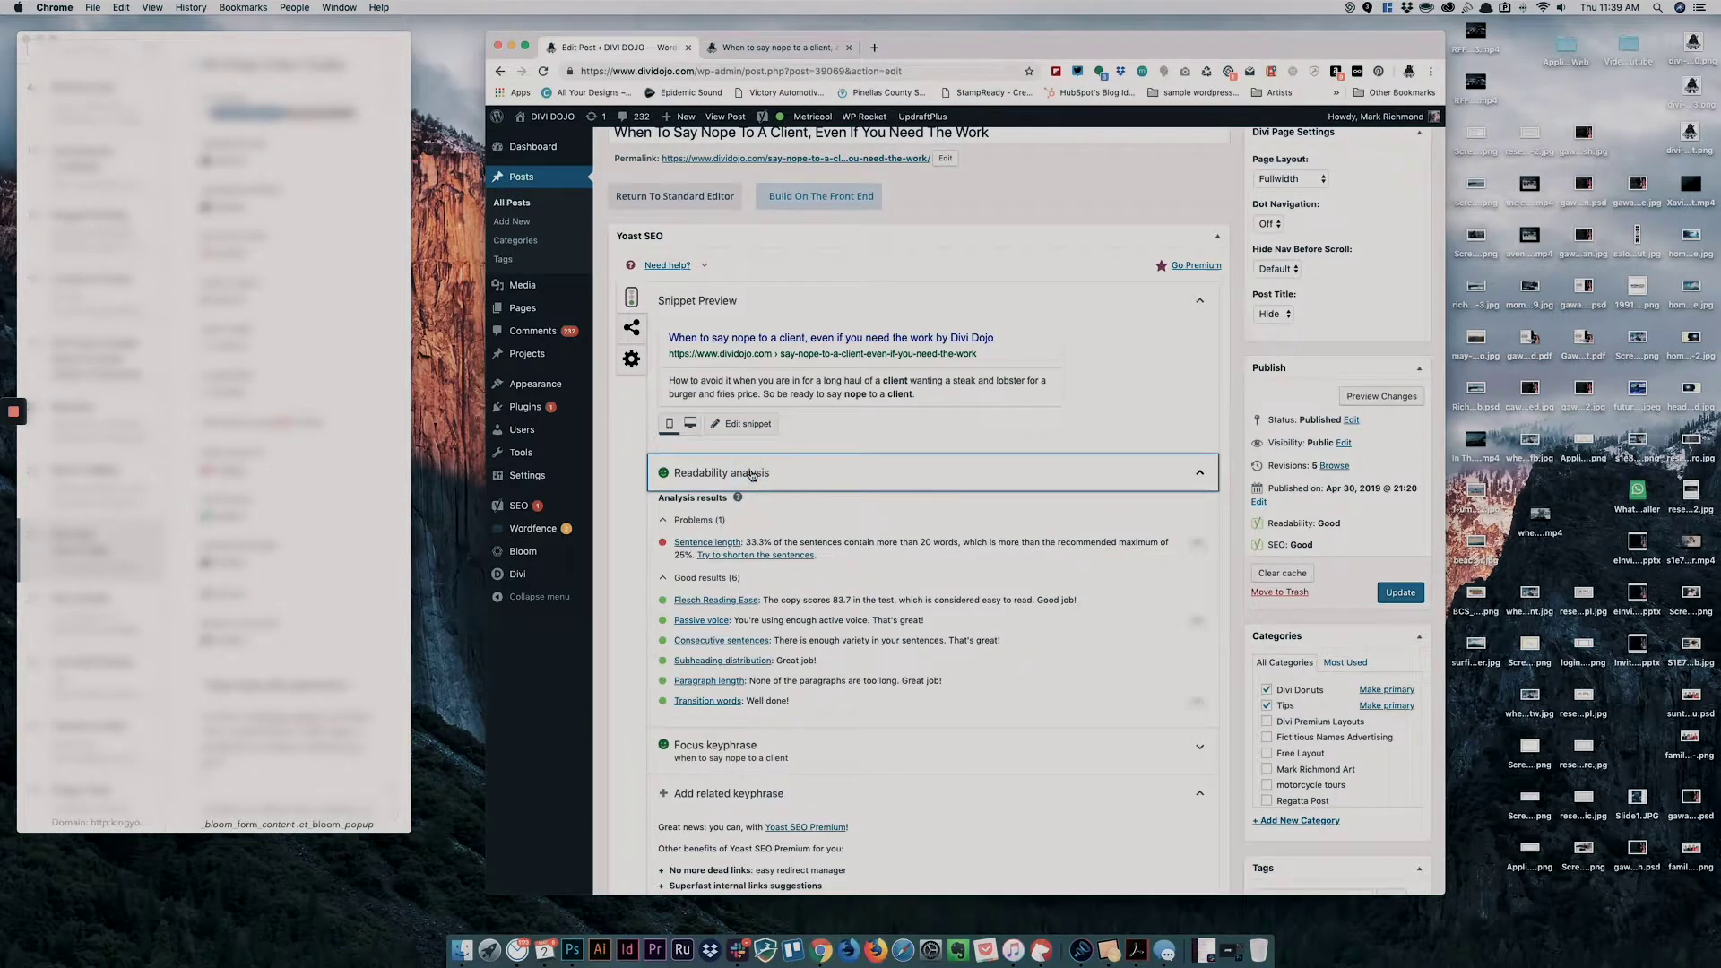